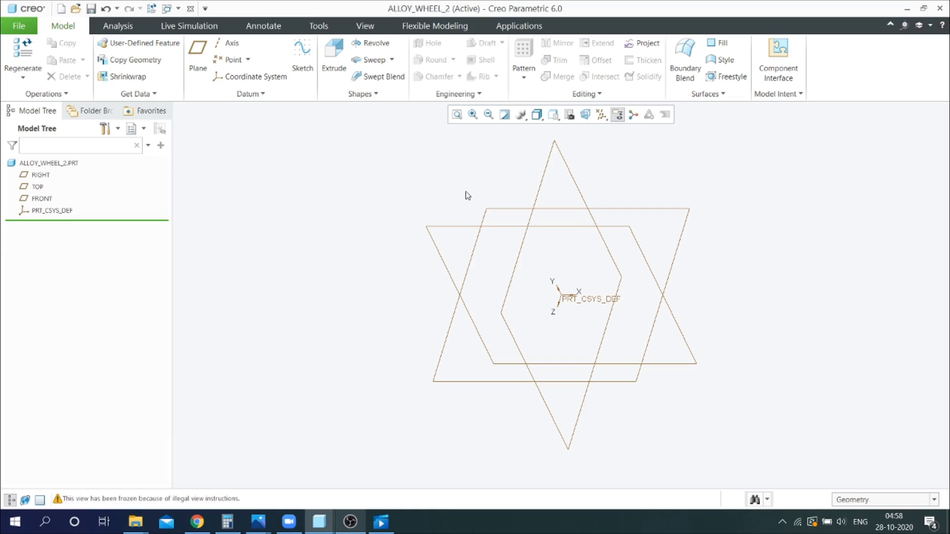
- Start a Revolve sketch on the TOP plane and draw a horizontal line about 268 long, starting on the vertical reference about 103.5 above the origin
click(491, 213)
click(373, 50)
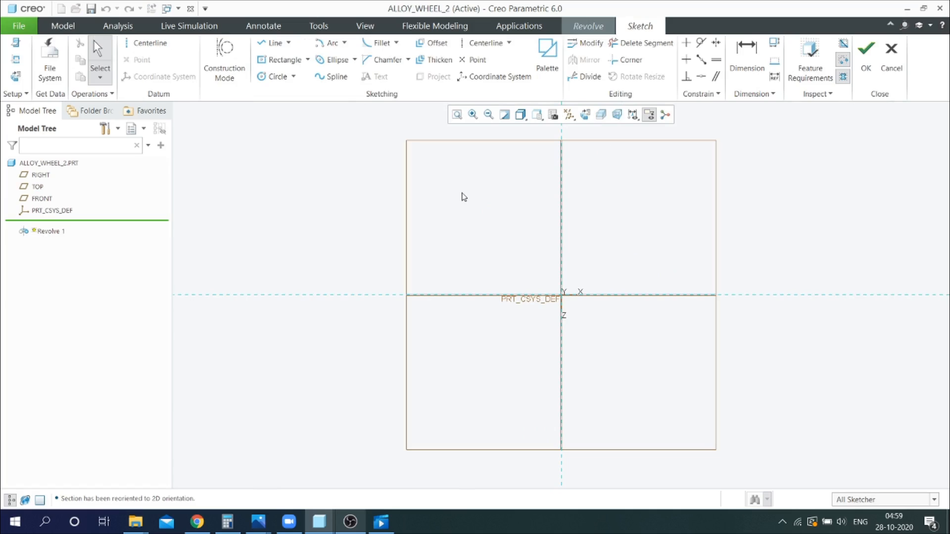
click(273, 48)
click(561, 232)
click(726, 234)
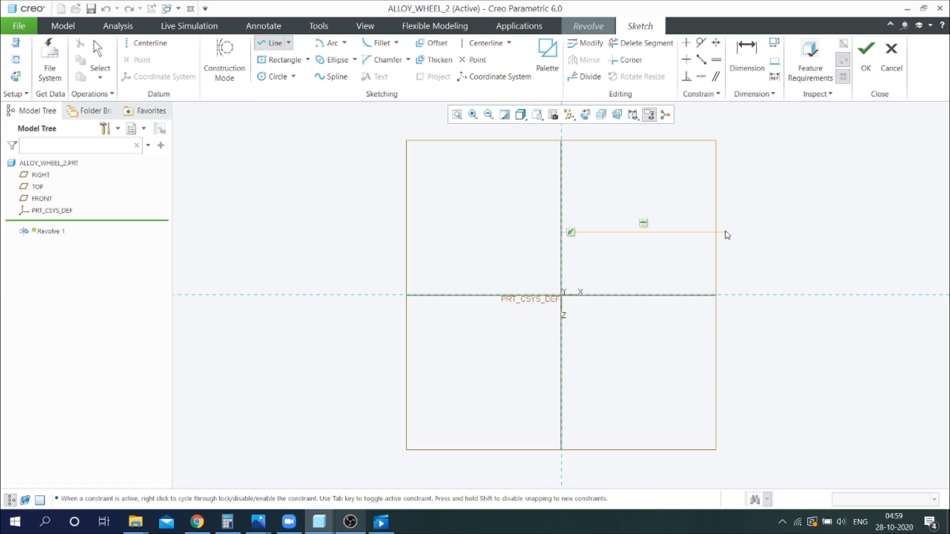
middle_click(725, 233)
middle_click(621, 207)
- Set the horizontal line's length to 200
scroll(679, 236, down, 3)
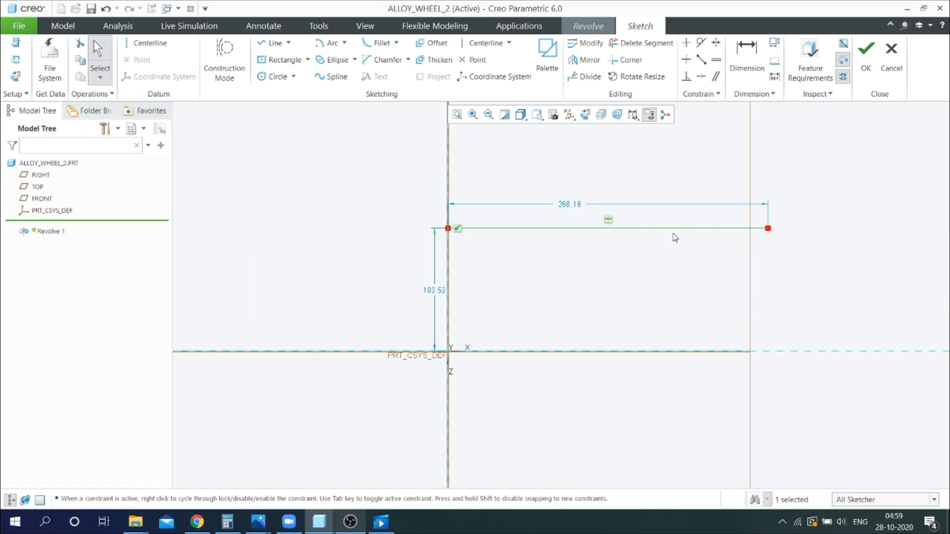
double_click(577, 206)
text(200)
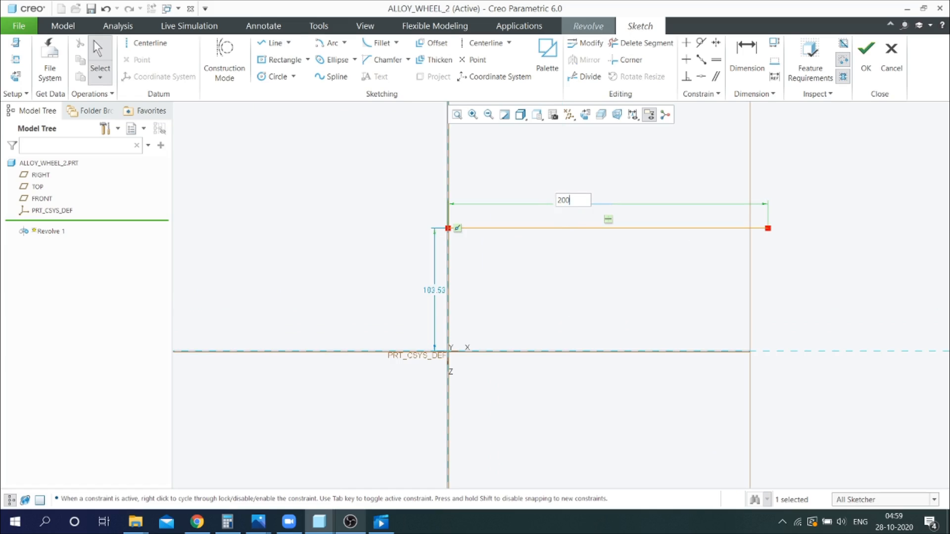
key(Return)
click(569, 183)
scroll(430, 274, up, 2)
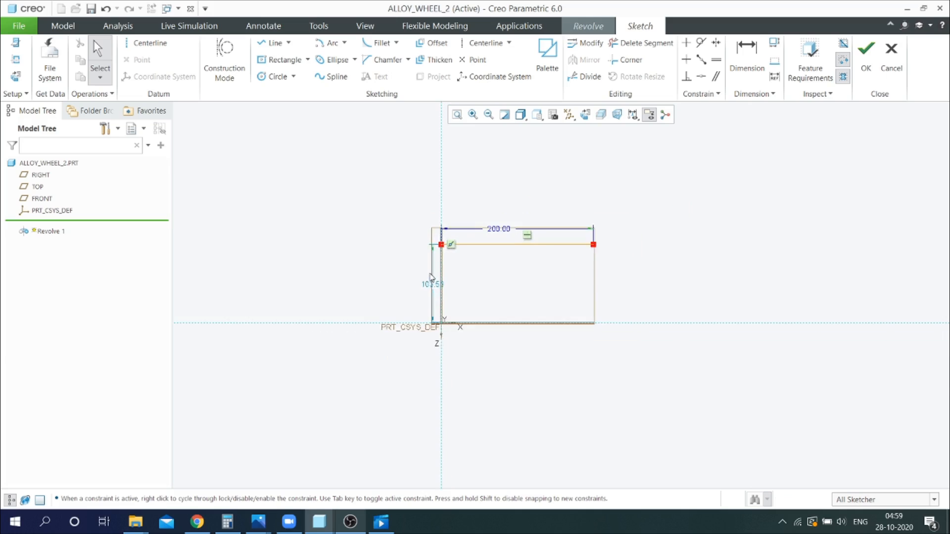
- Draw a slanted line rising outward from the horizontal line's right end, about 63 high and at about 133 degrees to it
scroll(548, 256, down, 3)
scroll(366, 290, up, 3)
scroll(521, 261, down, 2)
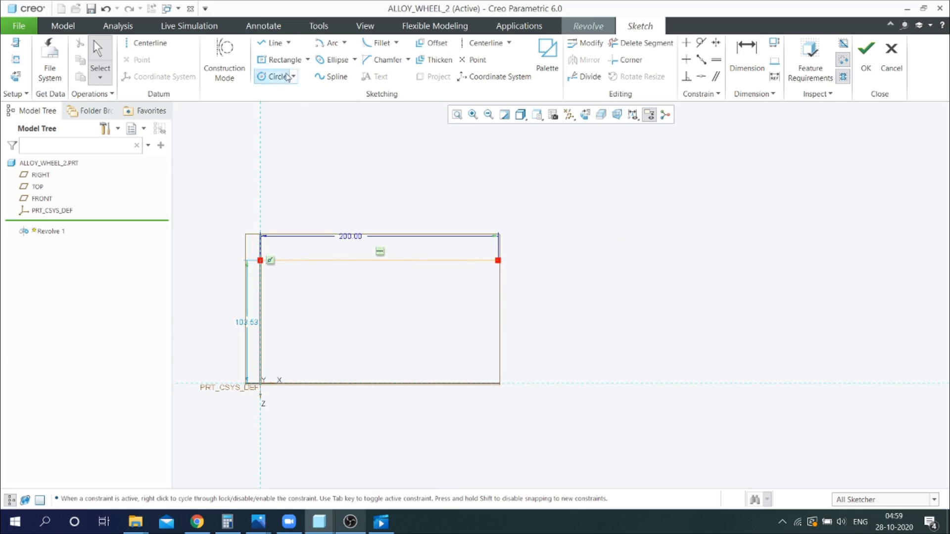
click(270, 45)
click(499, 259)
click(568, 188)
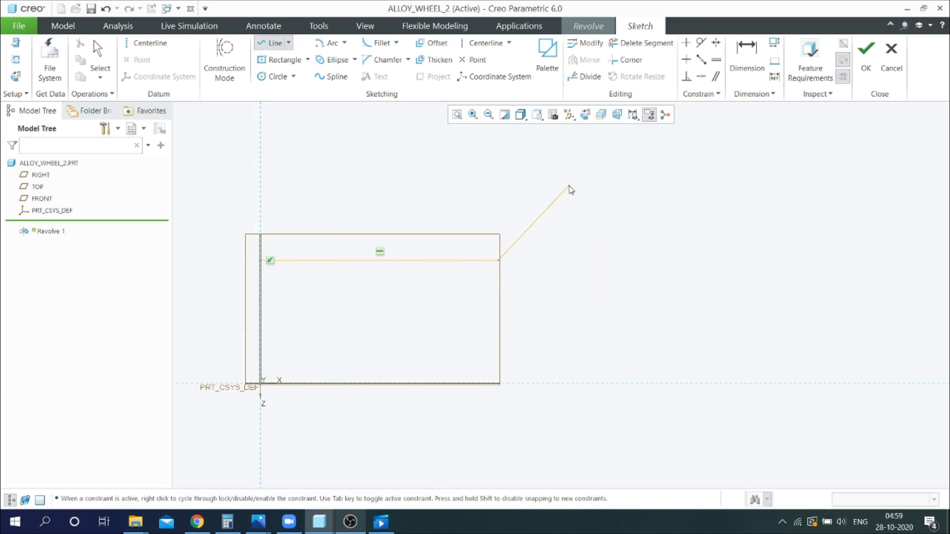
middle_click(490, 195)
- Set the angle between the slanted line and the horizontal line to 135 degrees
scroll(487, 200, down, 2)
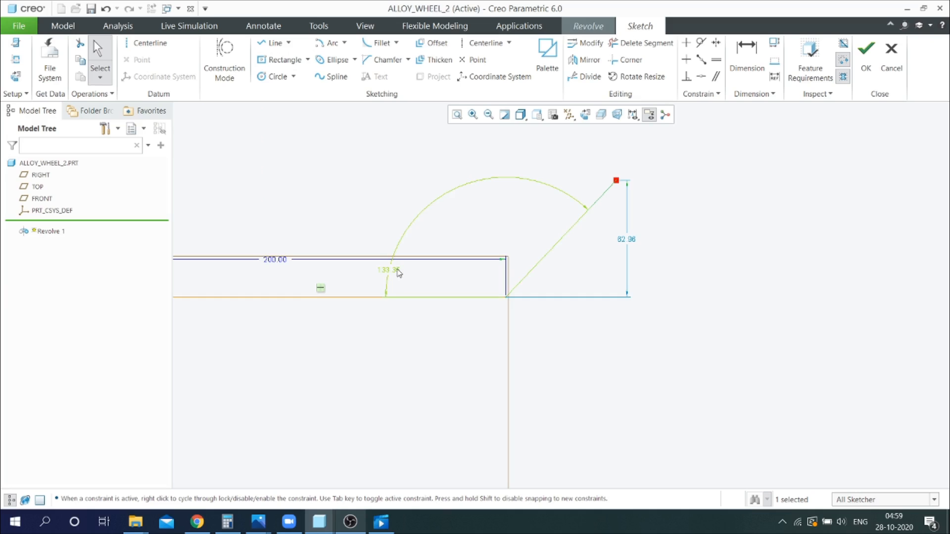
double_click(397, 269)
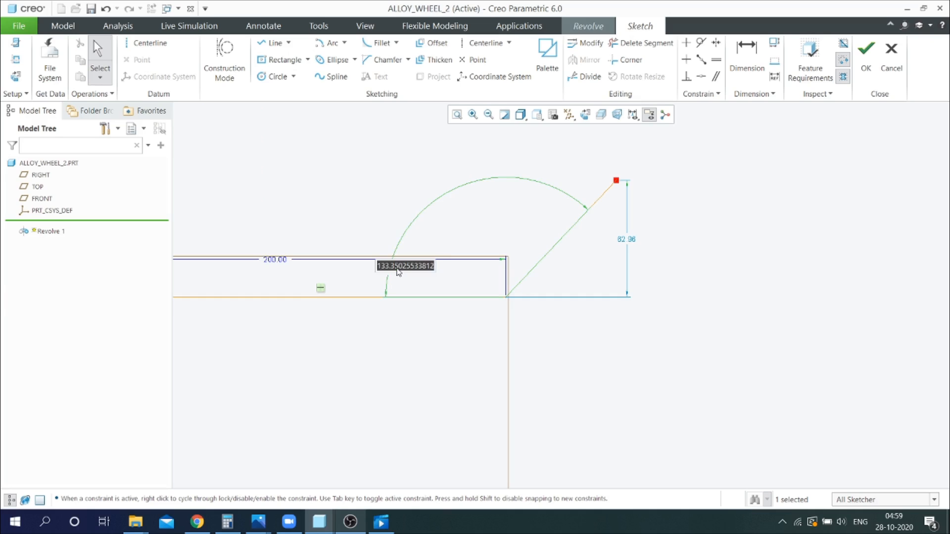
text(135)
key(Return)
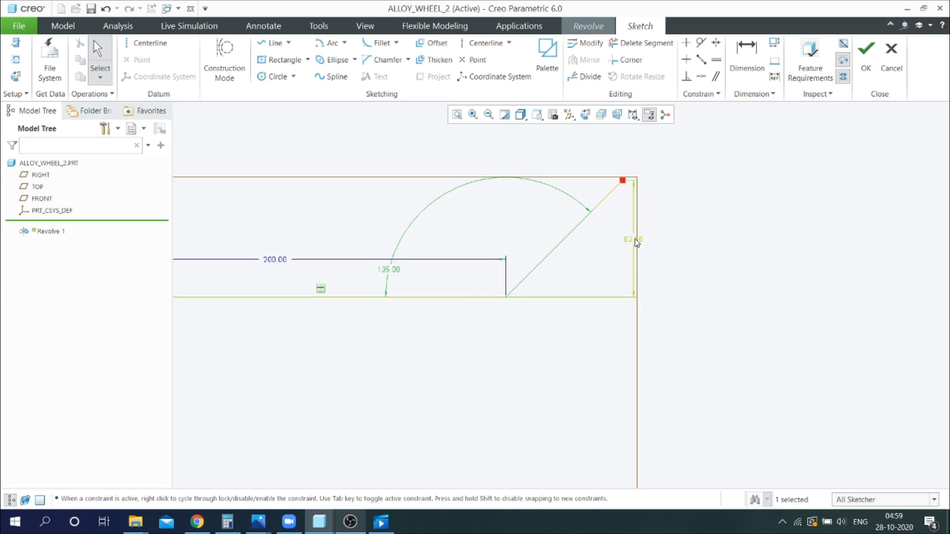
- Dimension the slanted line's vertical height from the horizontal line and set it to 40
click(746, 62)
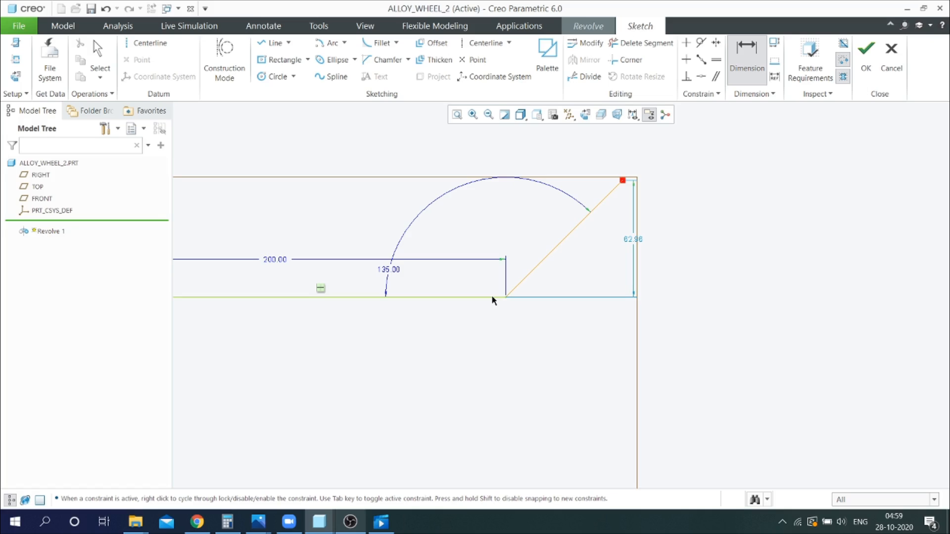
middle_click(675, 235)
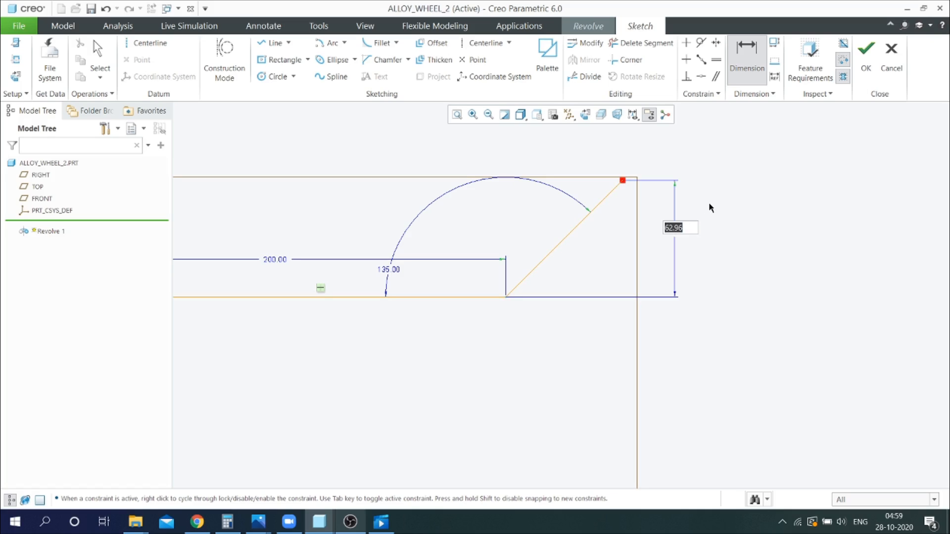
key(BackSpace)
text(40)
key(Return)
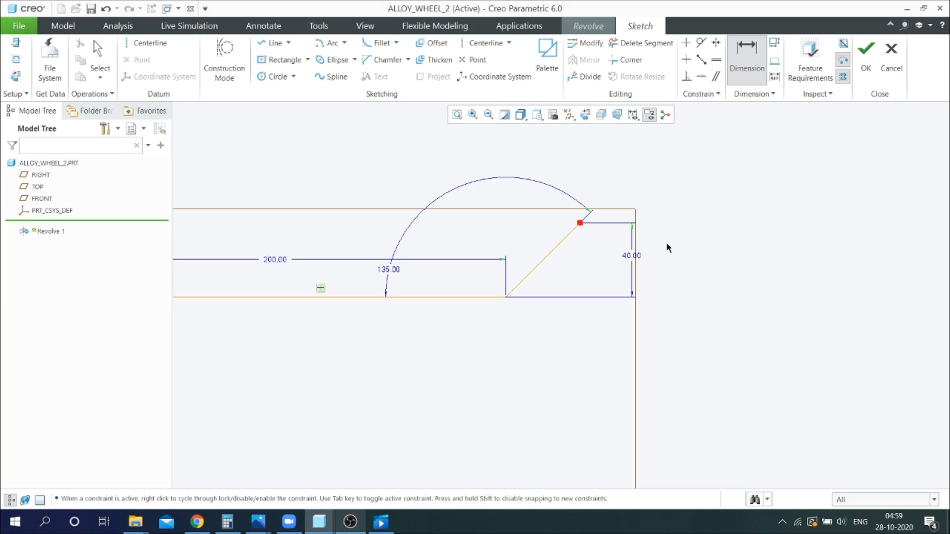
- Draw a vertical line about 38 long upward from the slanted line's upper end
scroll(685, 286, down, 2)
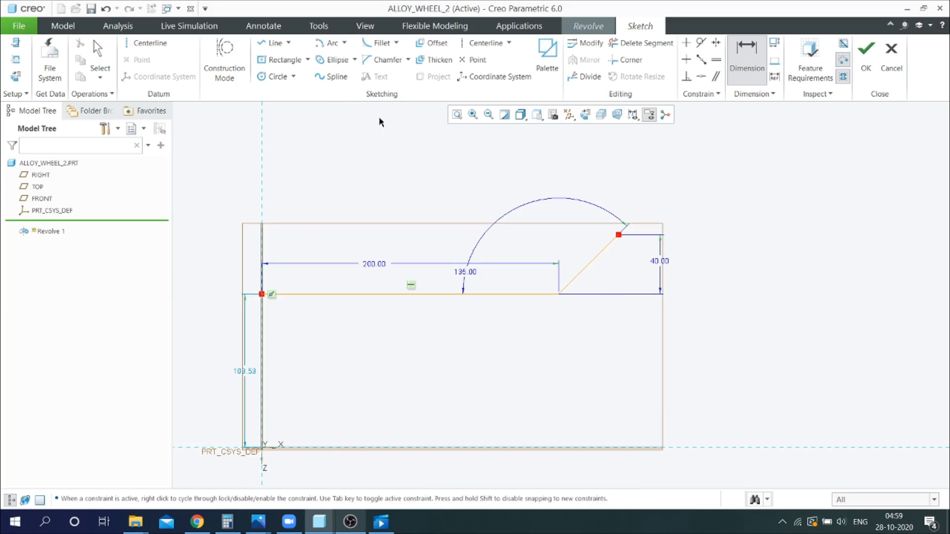
click(273, 44)
click(619, 235)
click(622, 178)
middle_click(623, 179)
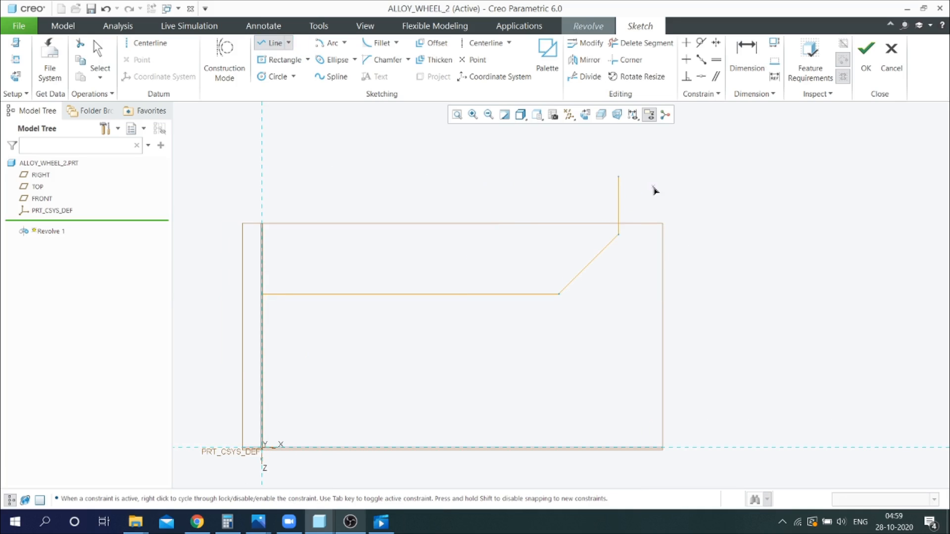
middle_click(653, 191)
- Set the vertical line's length to 30 and move its dimension to the outer side of the profile
scroll(611, 204, up, 3)
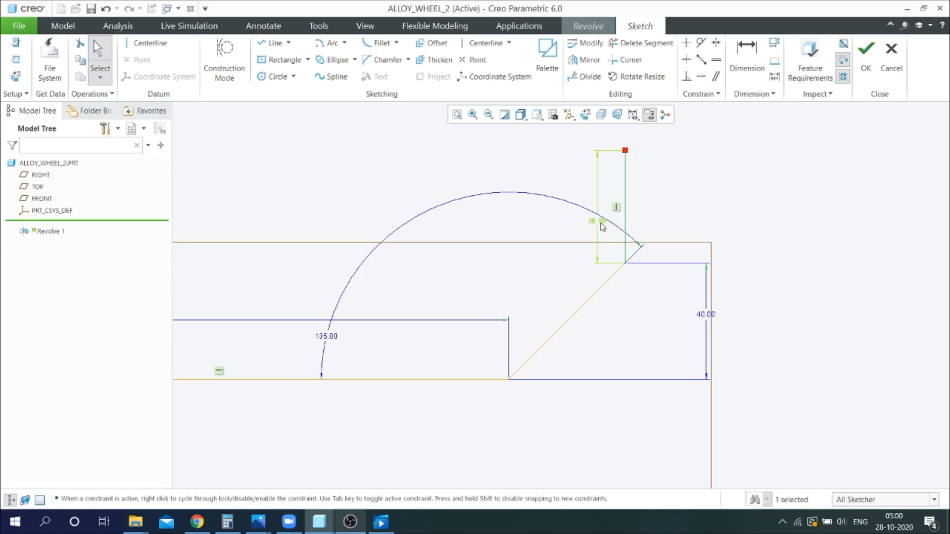
double_click(604, 221)
text(30)
key(Return)
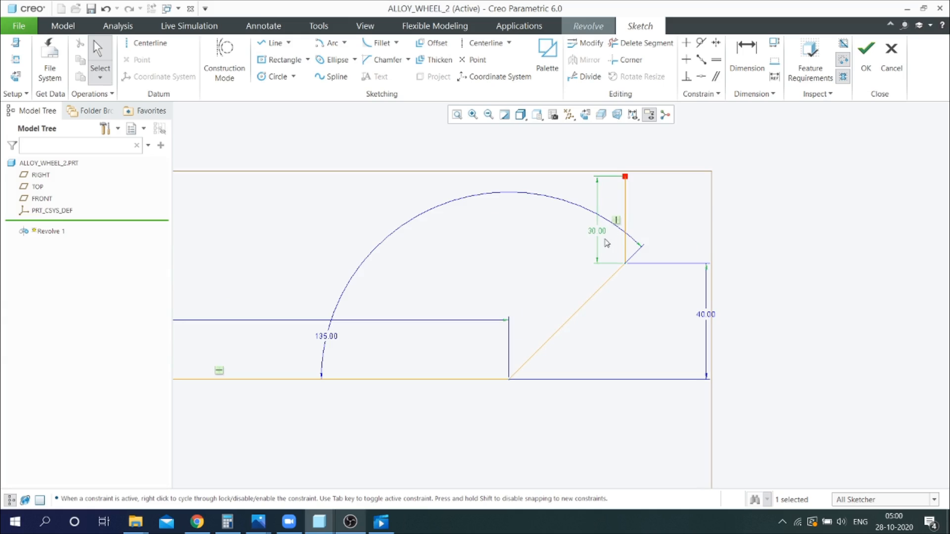
drag(603, 231, 692, 233)
- Draw a horizontal line about 49 long inward from the vertical line's upper end
scroll(740, 255, up, 3)
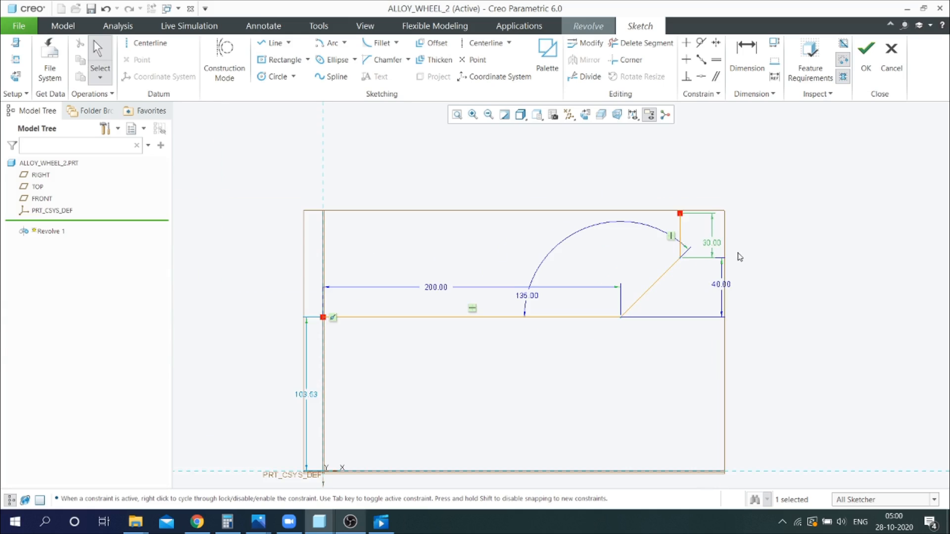
click(270, 44)
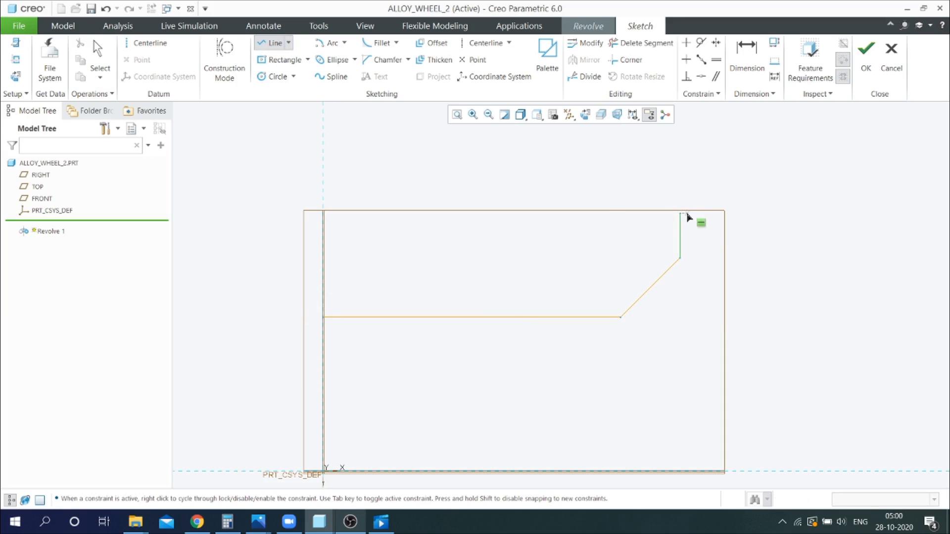
click(607, 214)
middle_click(608, 211)
middle_click(630, 190)
- Apply an Equal constraint between the short upper horizontal line and the adjoining vertical line
scroll(646, 201, down, 3)
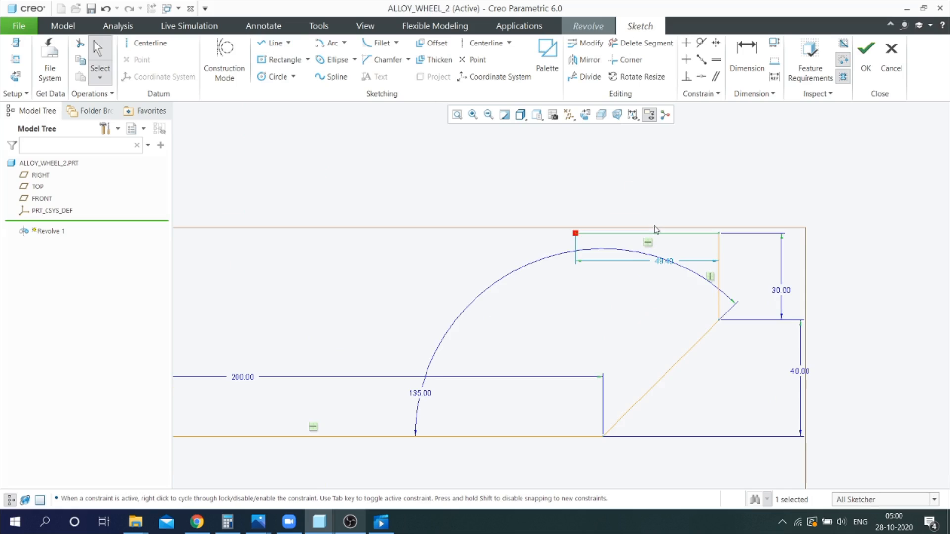
click(714, 67)
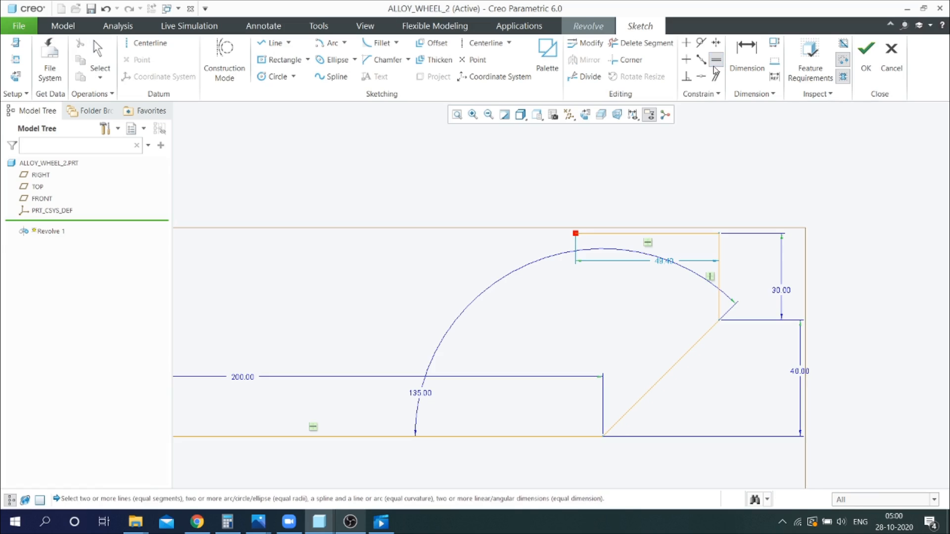
click(704, 233)
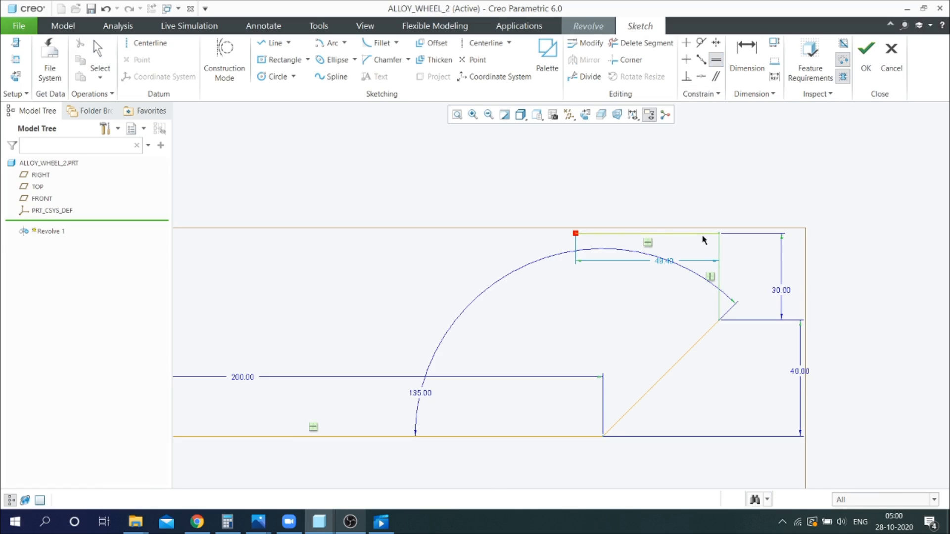
click(719, 249)
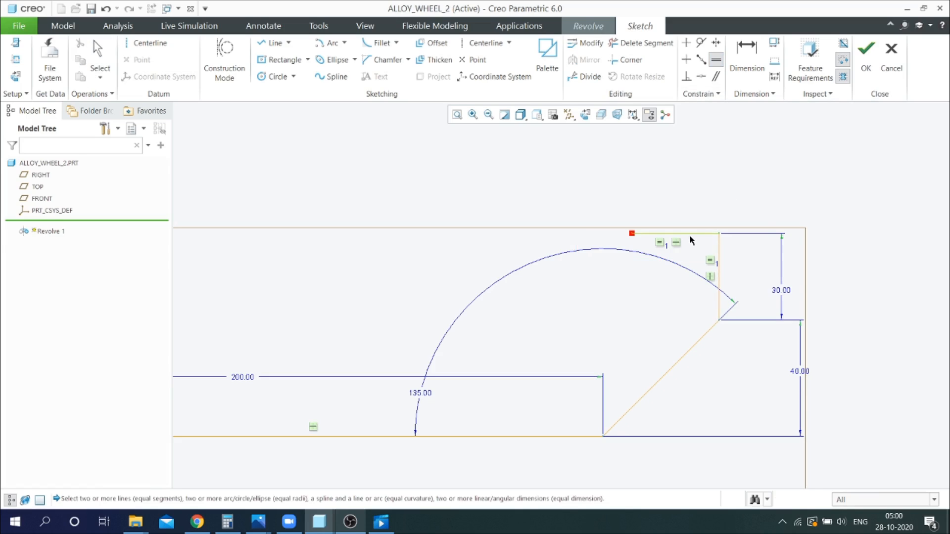
- Draw a vertical line about 53 long along the vertical reference, upward from the left end of the 200-long line
scroll(762, 227, down, 2)
scroll(762, 227, up, 1)
scroll(762, 227, down, 1)
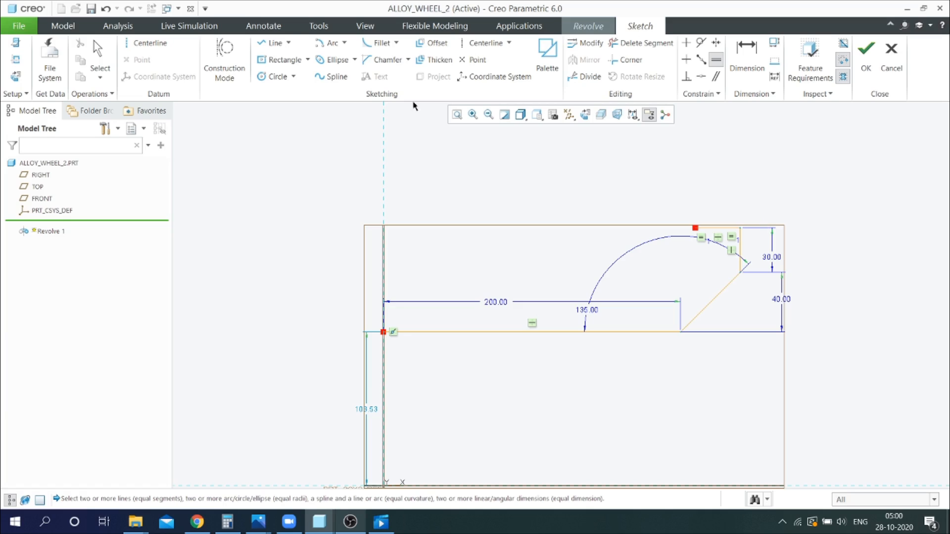
click(272, 43)
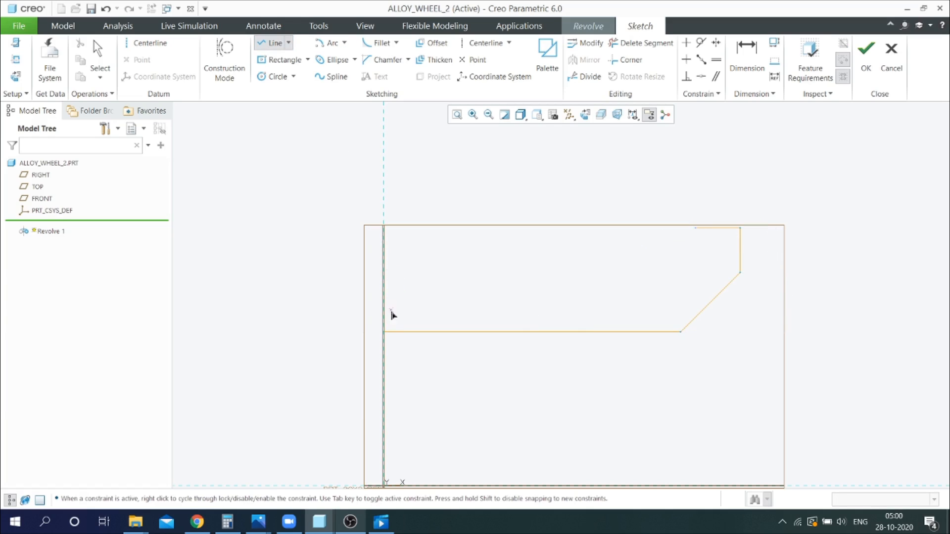
click(383, 253)
middle_click(412, 258)
middle_click(411, 255)
scroll(404, 258, down, 3)
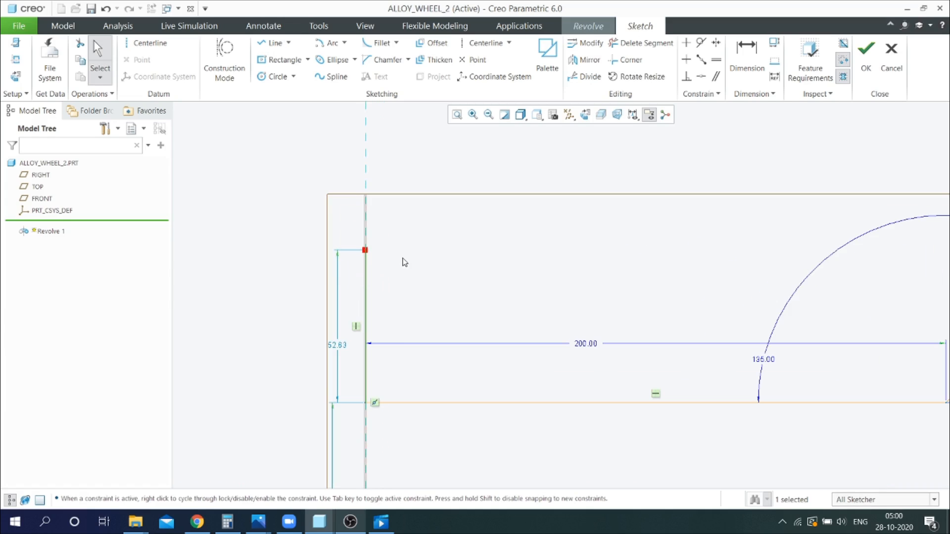
- Apply an Equal constraint between the vertical line on the reference and the outer vertical line at the right of the profile
scroll(363, 225, up, 3)
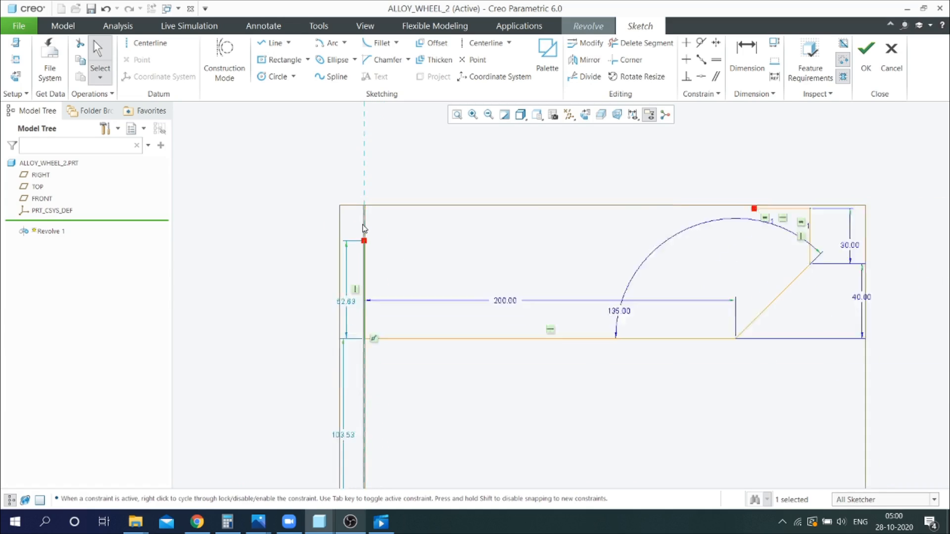
click(714, 62)
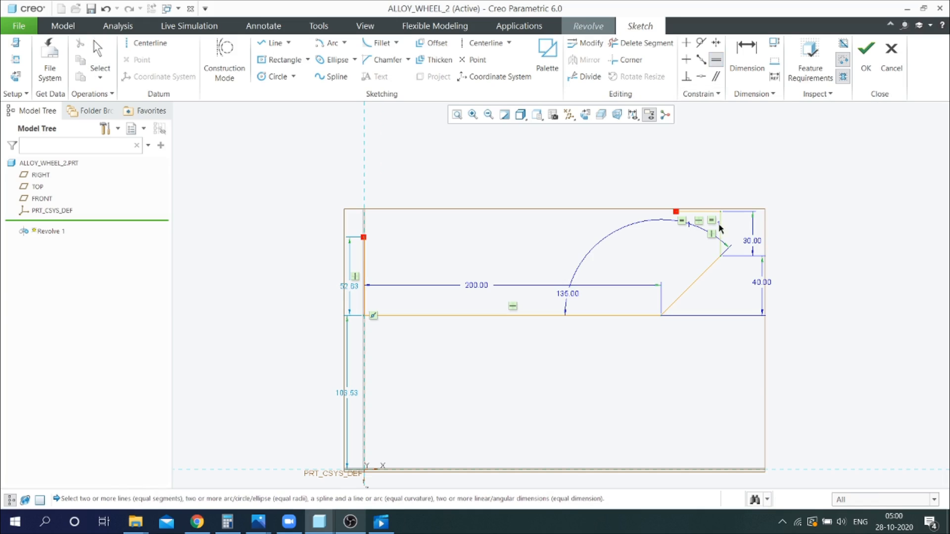
scroll(370, 248, down, 4)
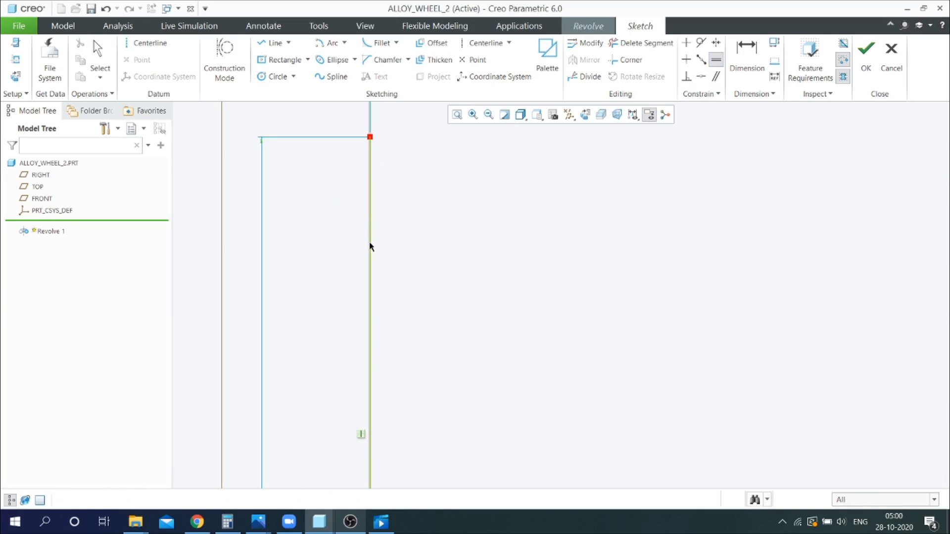
scroll(414, 270, up, 5)
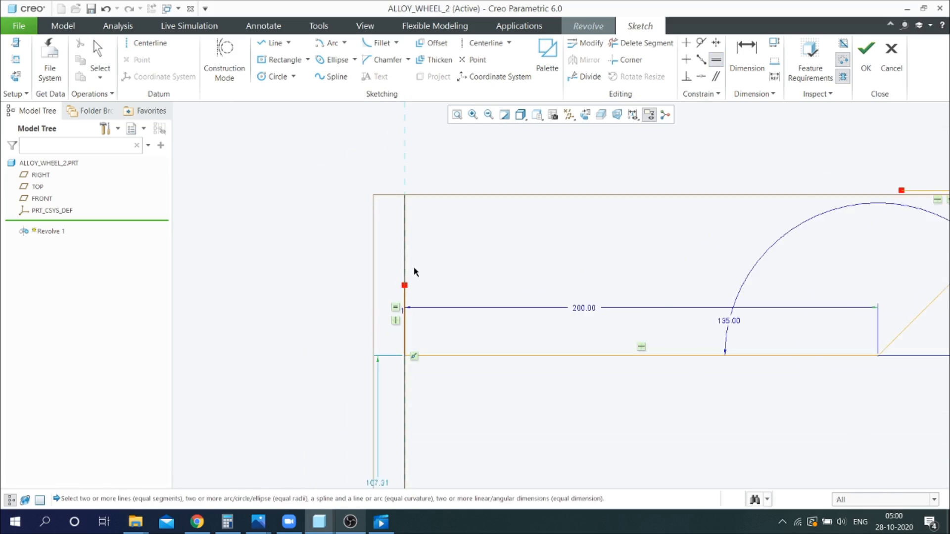
scroll(416, 275, down, 3)
scroll(418, 278, up, 4)
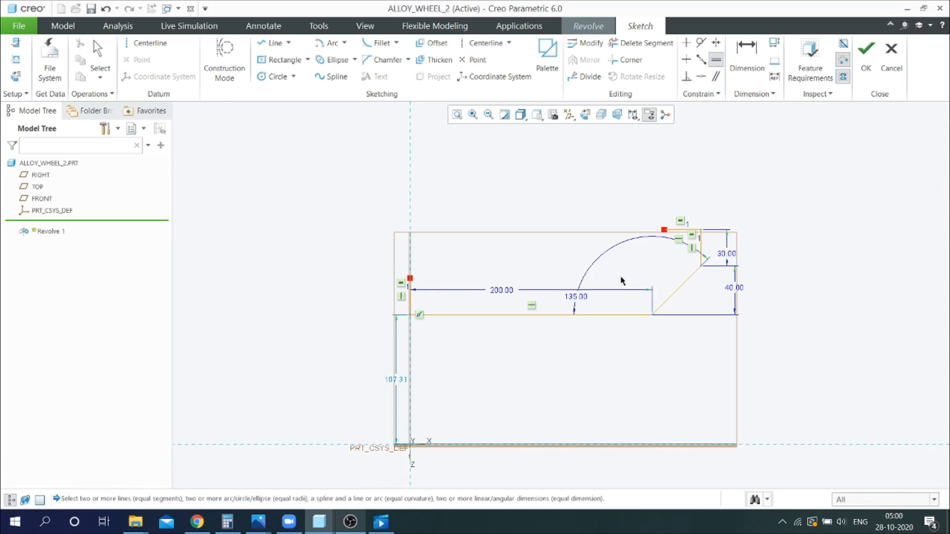
- Draw a horizontal line about 245 long from the upper end of the left vertical line, extending past the slanted line
scroll(728, 258, down, 2)
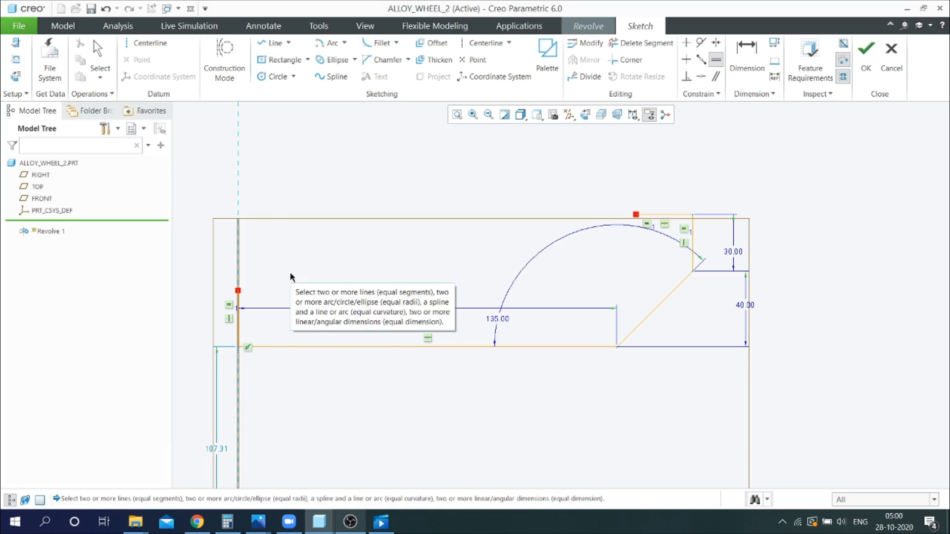
click(272, 43)
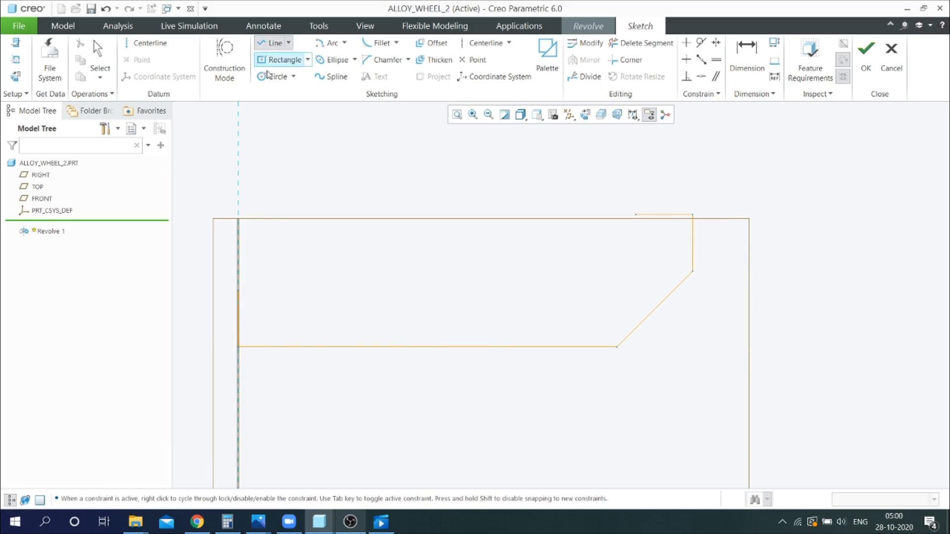
click(240, 290)
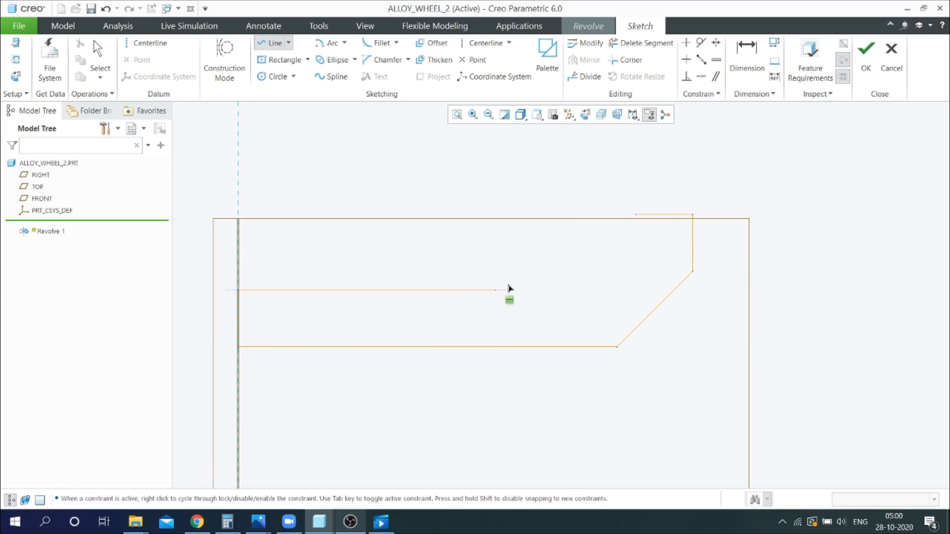
click(702, 290)
middle_click(703, 291)
scroll(702, 291, up, 1)
middle_click(551, 210)
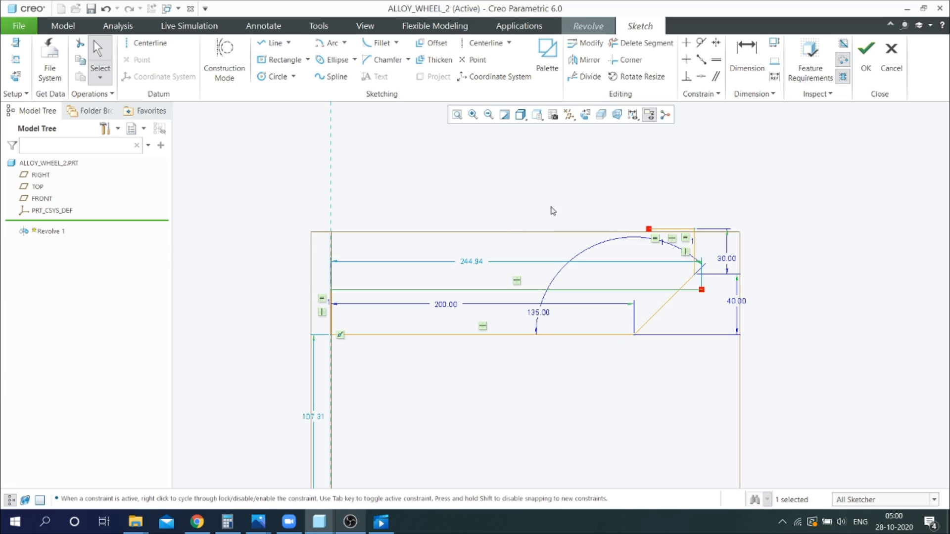
- Draw a slanted line from the left end of the short upper horizontal line, ending about 15 above the long inner horizontal line
click(274, 42)
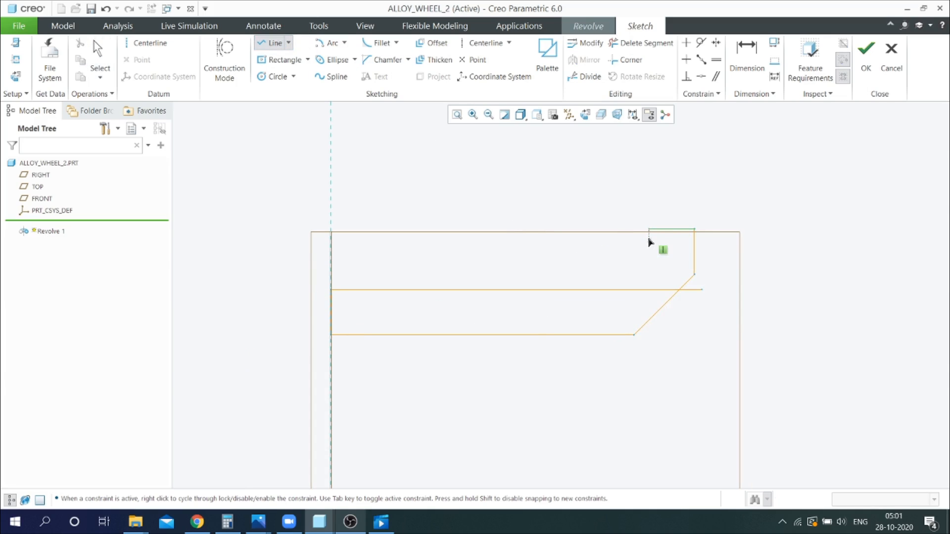
click(648, 232)
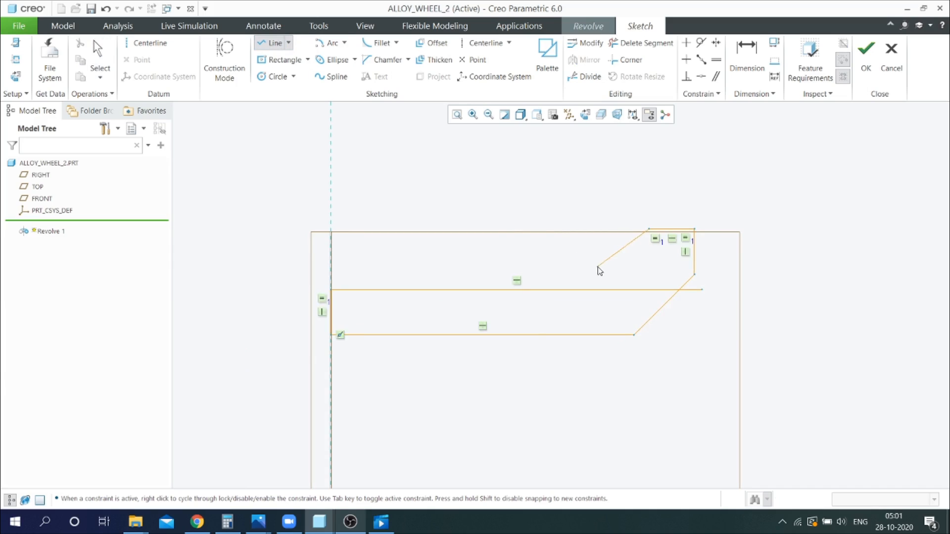
click(598, 267)
middle_click(598, 267)
middle_click(568, 213)
scroll(500, 258, up, 2)
scroll(642, 239, down, 2)
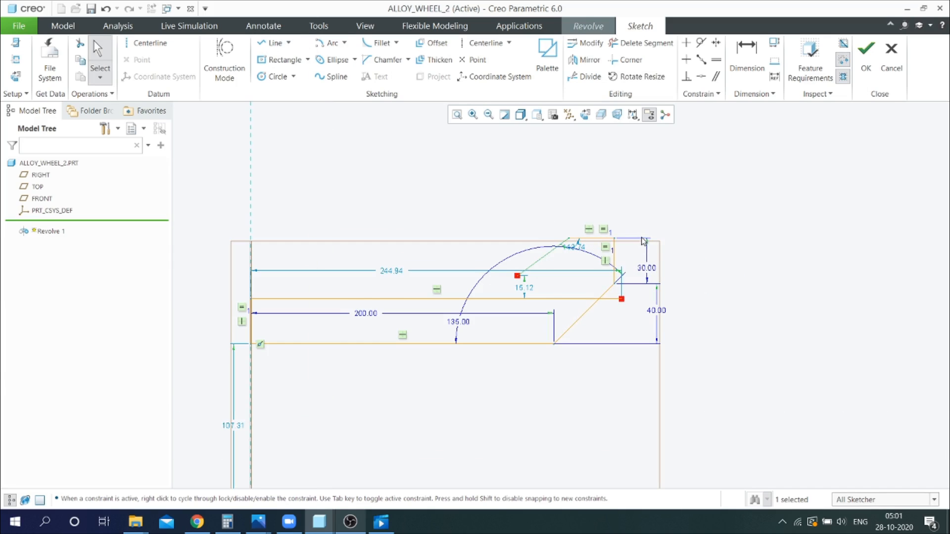
- Apply a Parallel constraint between the upper slanted line and the lower slanted line of the profile
click(716, 77)
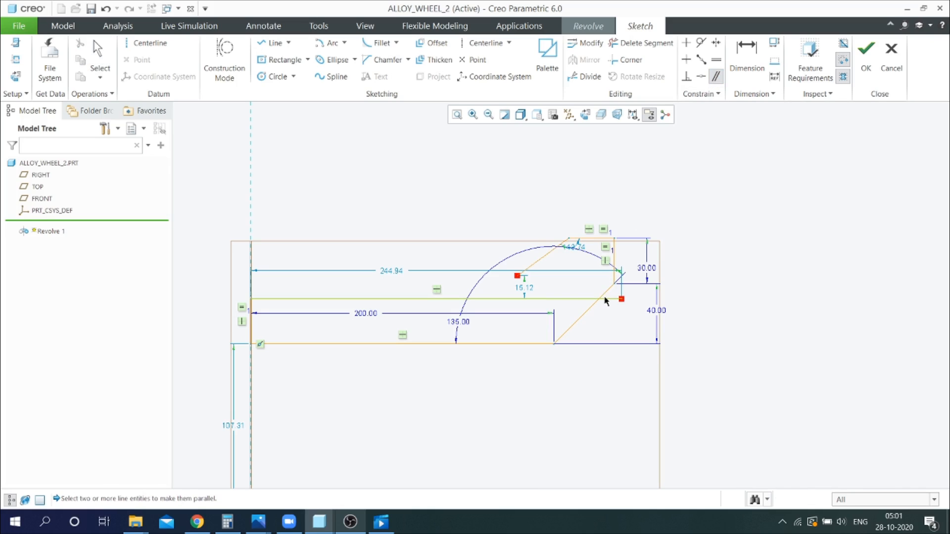
scroll(579, 325, down, 2)
click(579, 325)
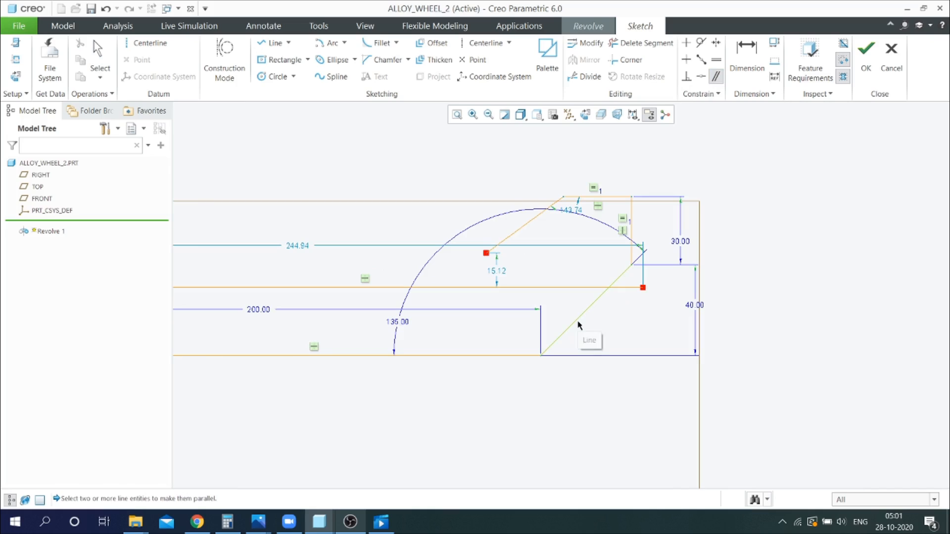
click(527, 221)
scroll(604, 297, up, 2)
scroll(590, 307, down, 2)
scroll(590, 307, down, 1)
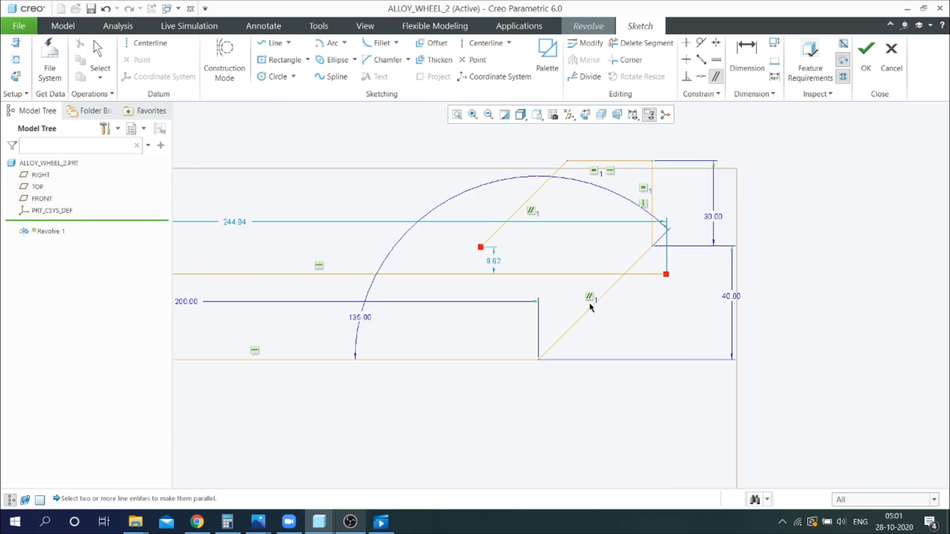
scroll(581, 247, up, 3)
scroll(569, 253, down, 2)
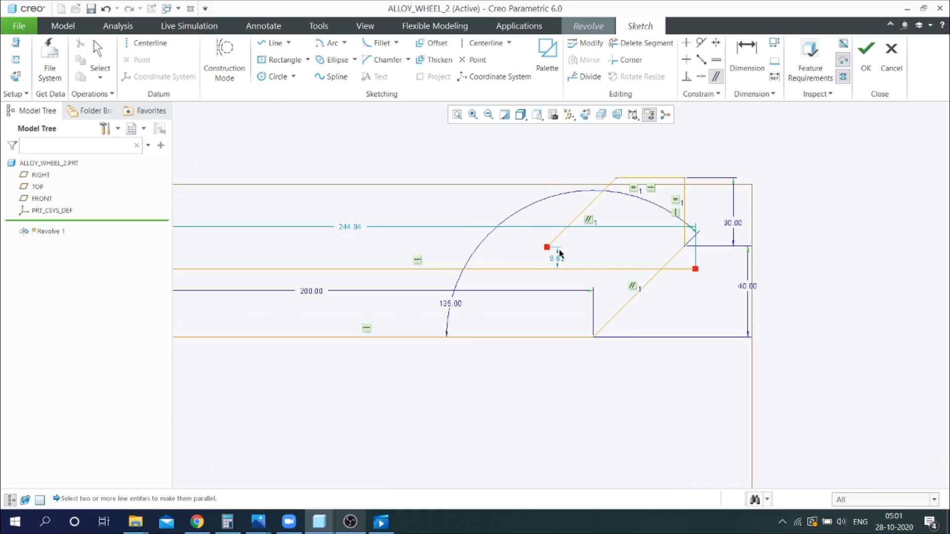
scroll(561, 253, down, 2)
scroll(567, 237, up, 3)
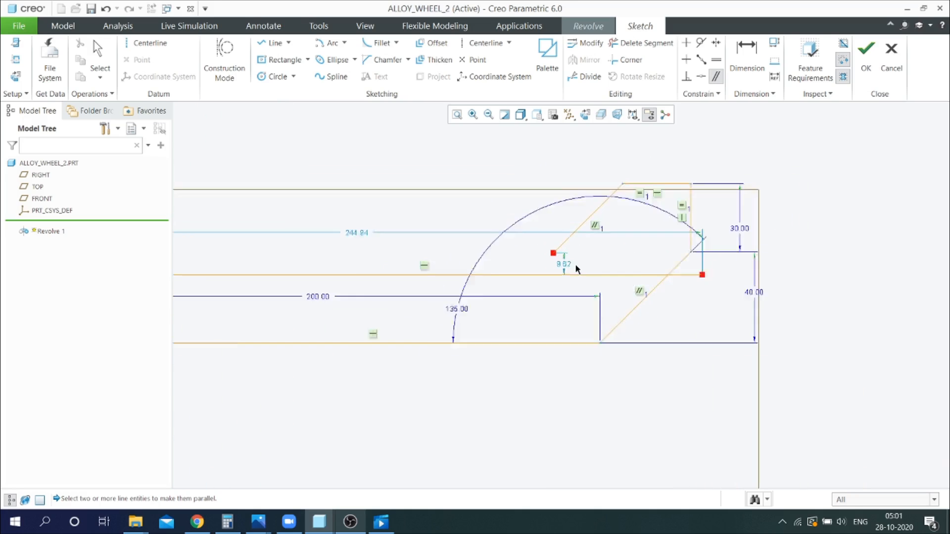
- Join the long upper horizontal line and the upper slanted line with a Corner trim to close the profile
click(630, 60)
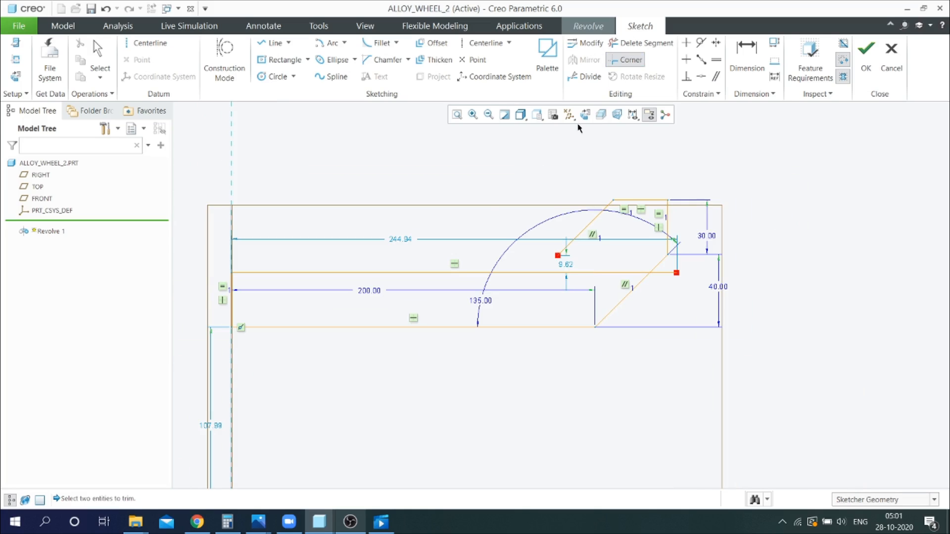
click(454, 272)
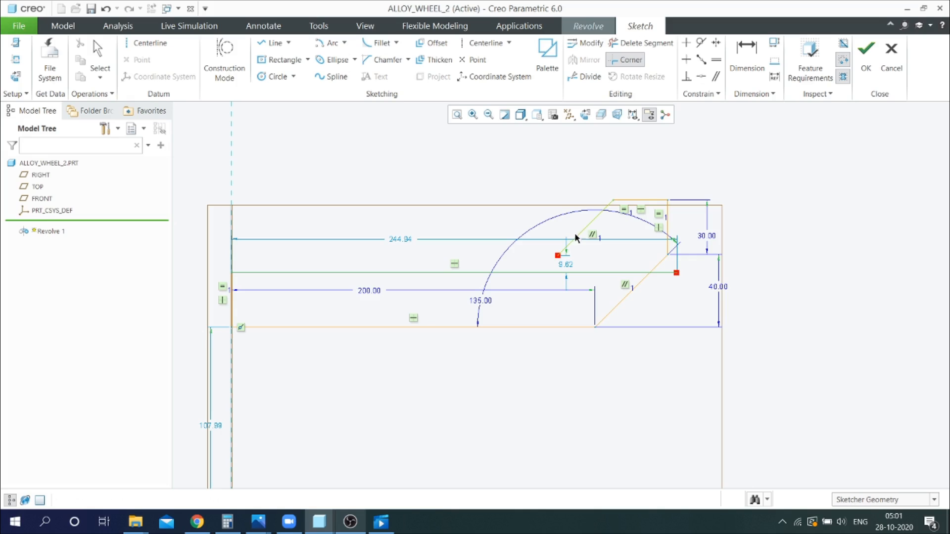
click(586, 231)
scroll(605, 276, up, 3)
scroll(604, 277, down, 3)
scroll(608, 277, up, 4)
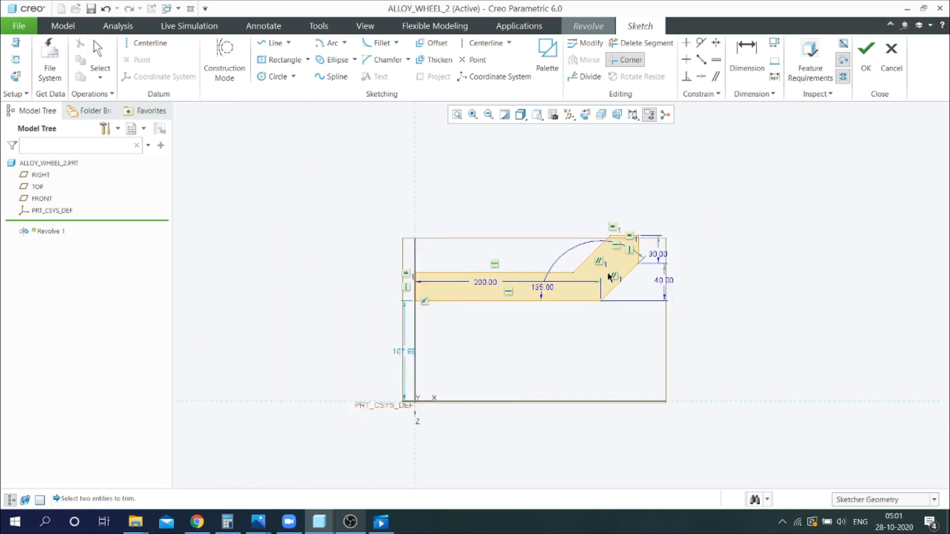
scroll(610, 277, down, 2)
scroll(542, 209, up, 1)
scroll(572, 244, down, 2)
scroll(577, 246, up, 2)
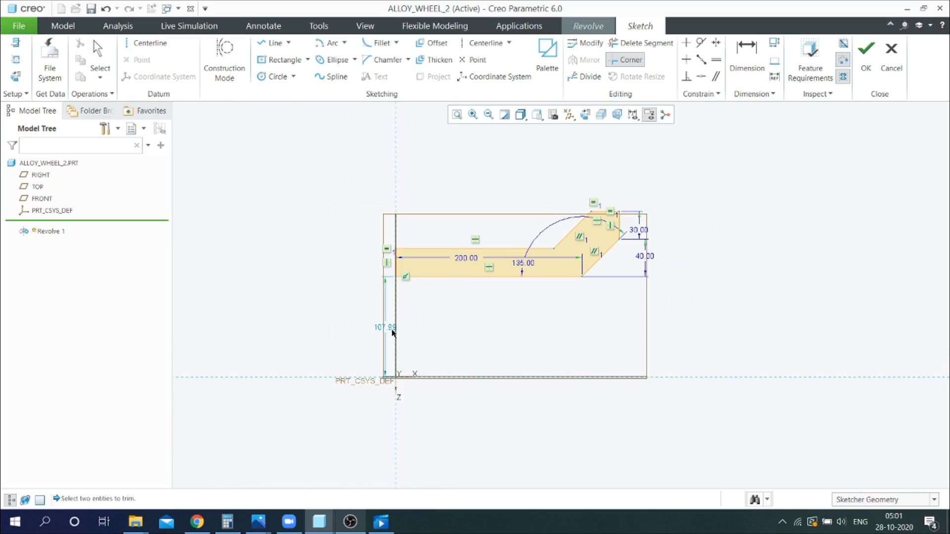
- Set the vertical distance from the horizontal reference to the profile's lower edge to 350
key(Escape)
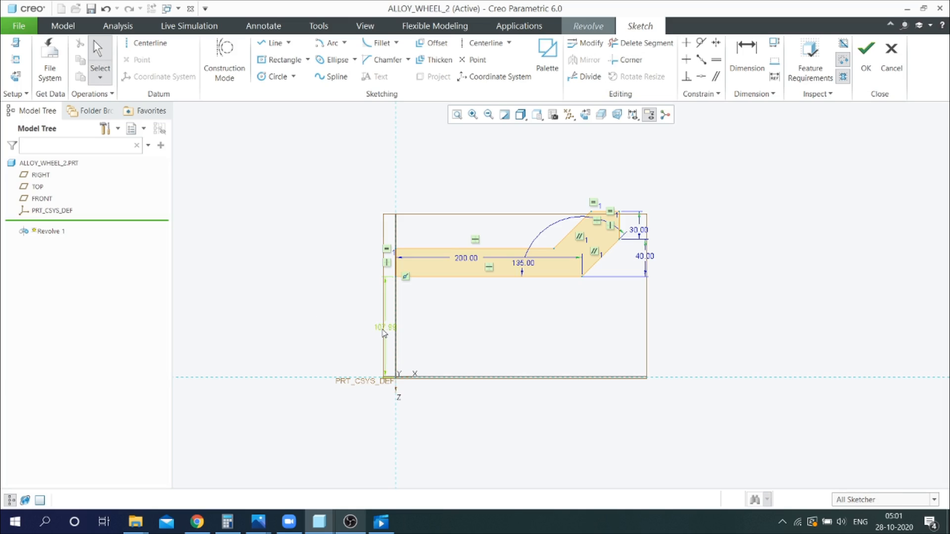
double_click(383, 330)
text(350)
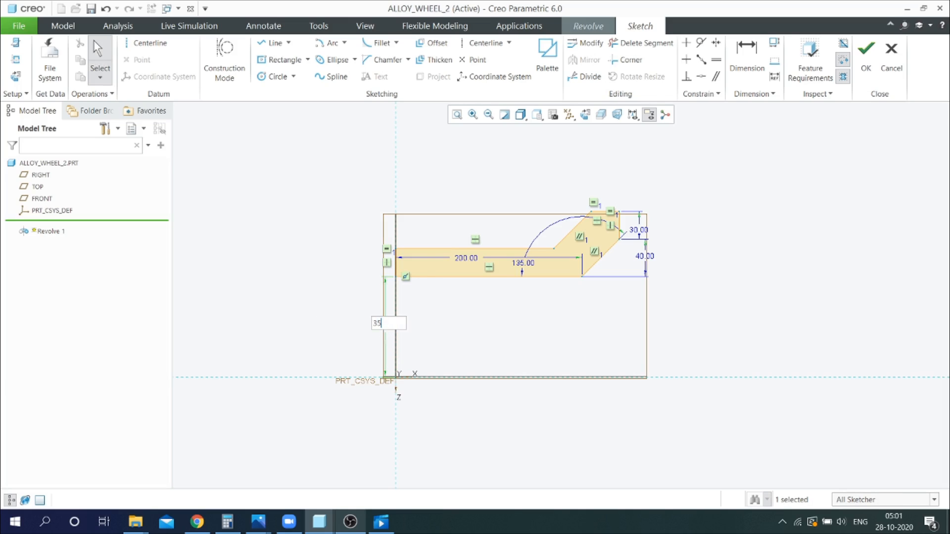
key(Return)
scroll(388, 329, up, 3)
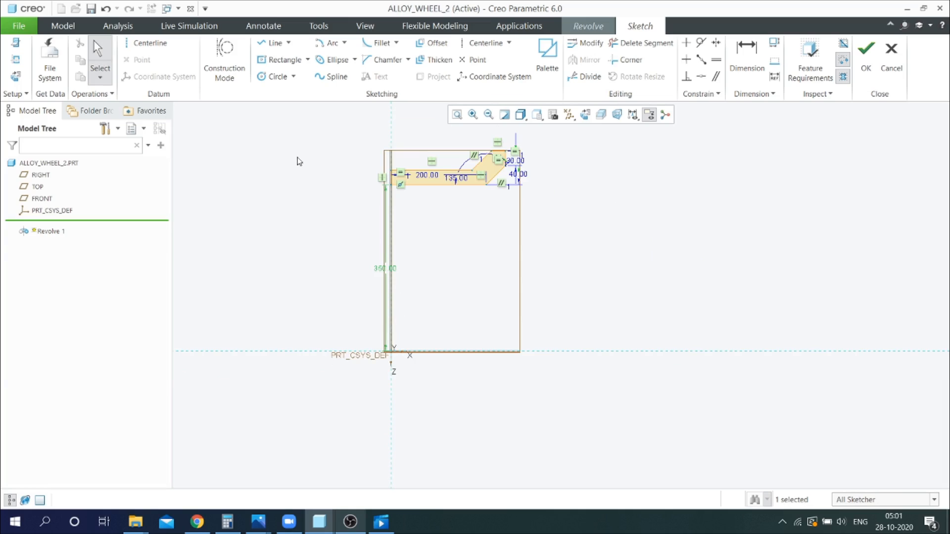
- Add a centerline along the horizontal reference as the axis of revolution
click(162, 49)
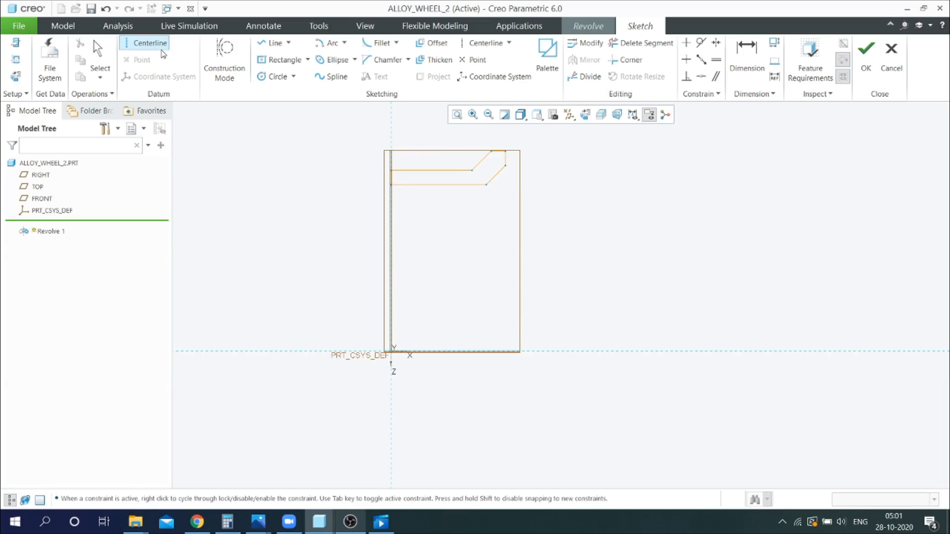
scroll(440, 420, up, 3)
scroll(454, 322, down, 6)
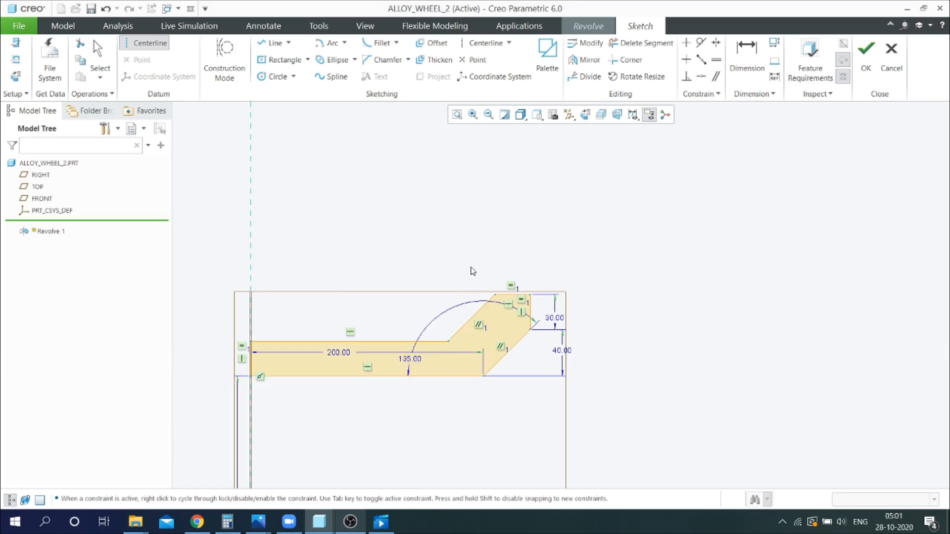
middle_click(471, 255)
- Fillet the two bends where the horizontal upper and lower lines meet the slanted lines of the profile
scroll(450, 344, down, 3)
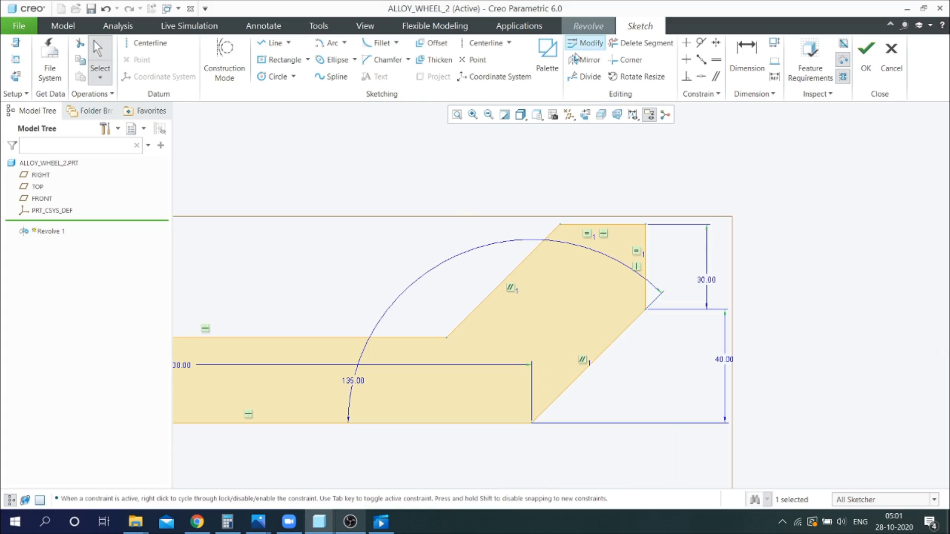
click(396, 45)
click(399, 70)
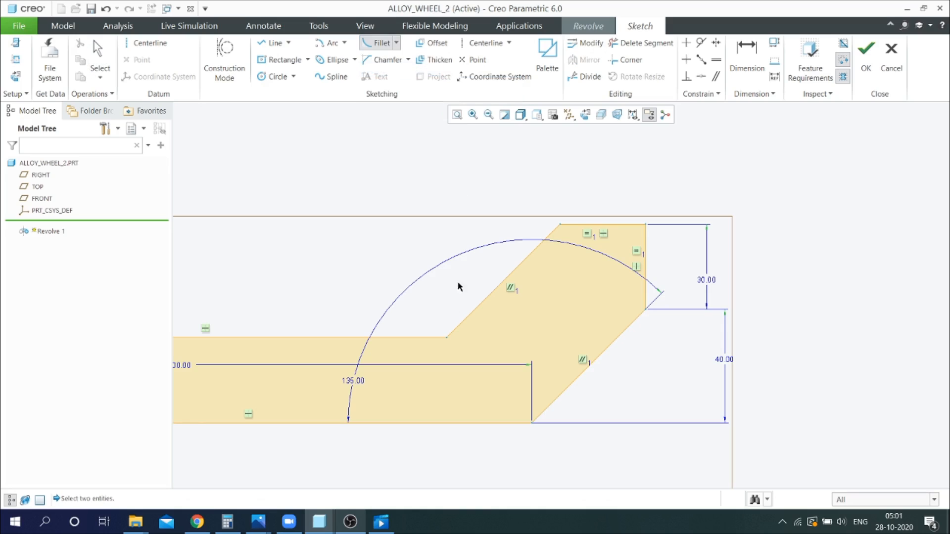
click(456, 330)
click(501, 424)
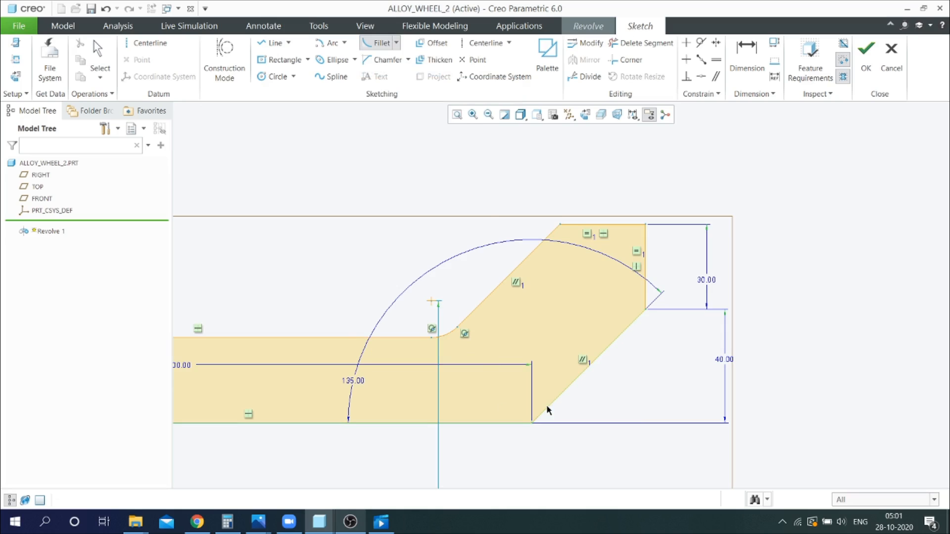
click(546, 411)
scroll(585, 346, up, 4)
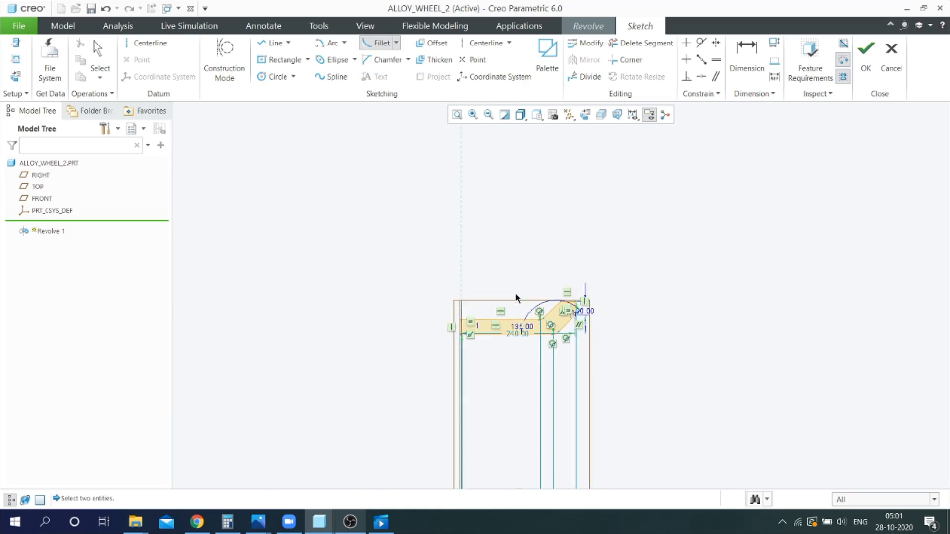
- Move the profile's overall 240 width dimension below the lower edge and convert it to a strong dimension
scroll(515, 297, down, 2)
middle_click(465, 229)
drag(483, 320, 485, 366)
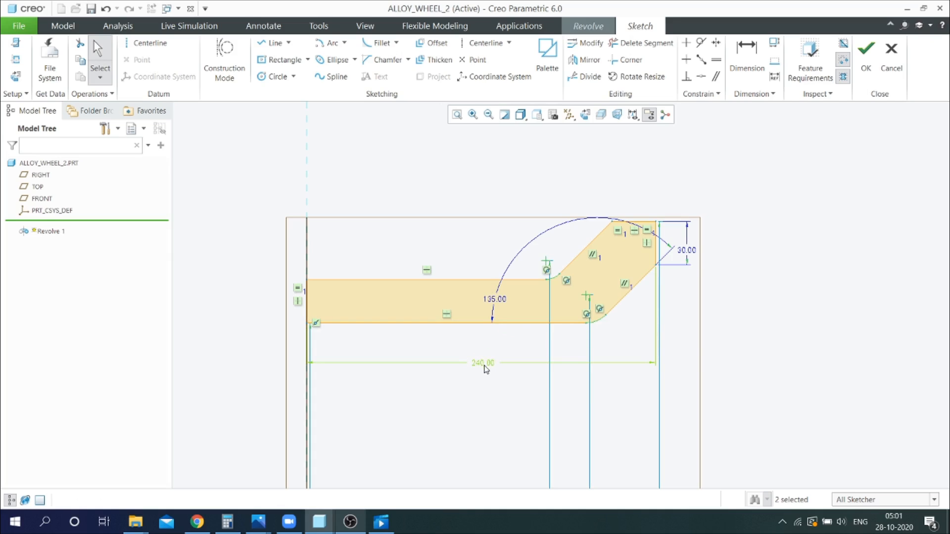
click(488, 366)
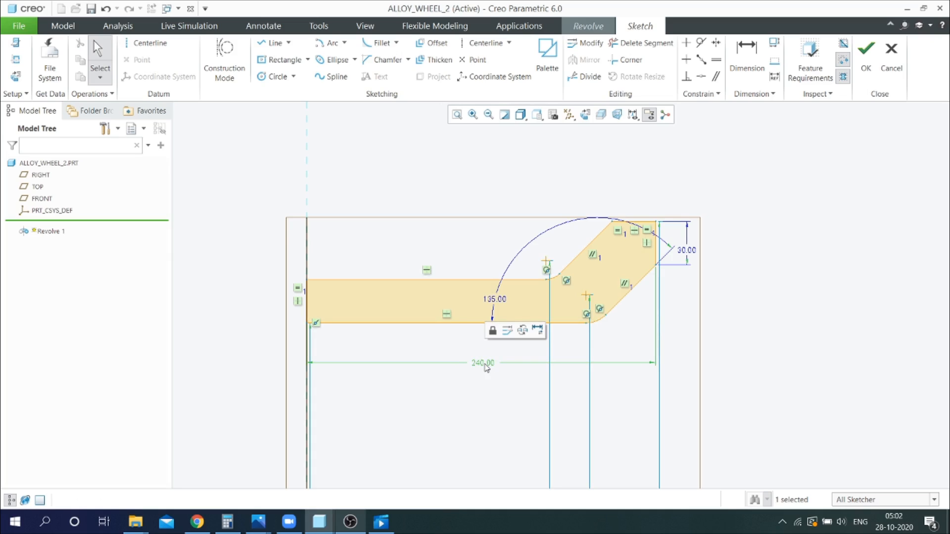
right_click(487, 366)
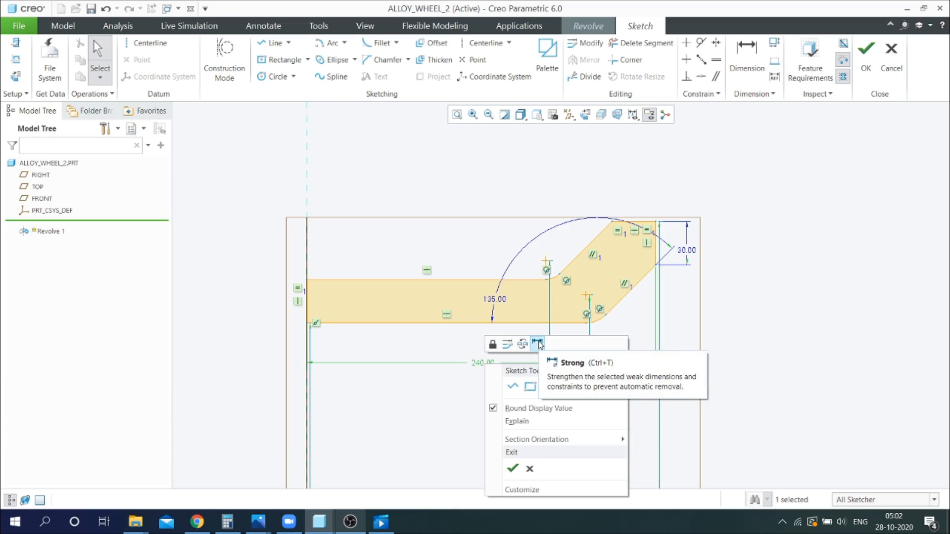
click(538, 345)
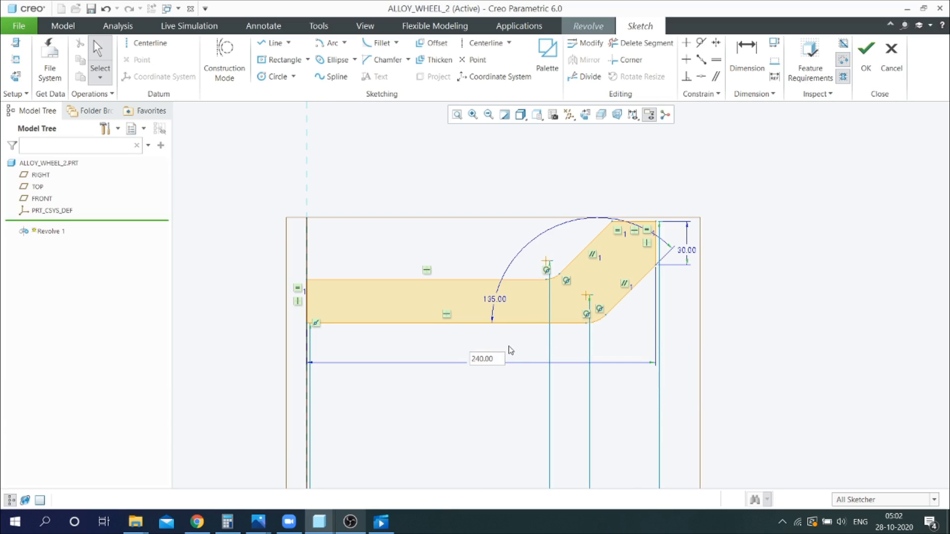
scroll(399, 322, down, 2)
scroll(421, 347, up, 2)
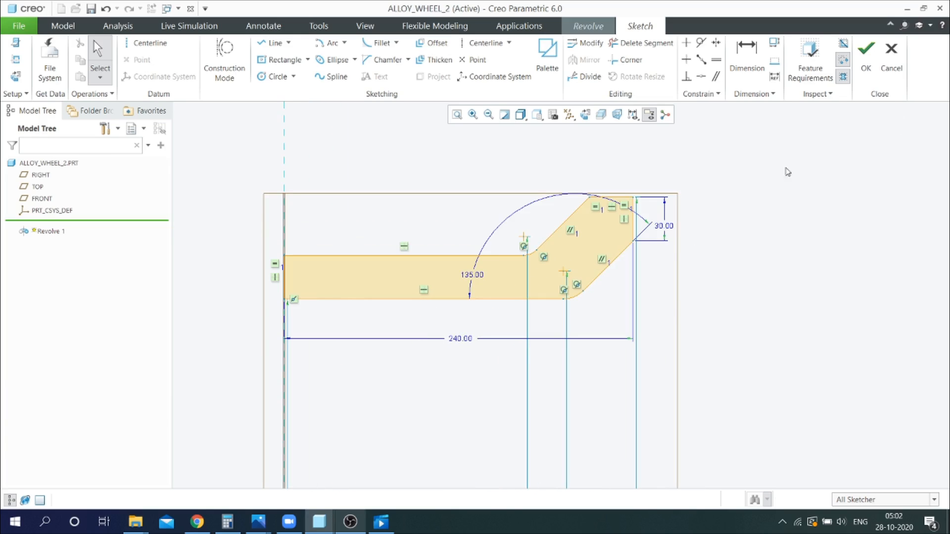
- Finish the sketch and revolve the profile 360° as a solid to create half of the rim
click(871, 69)
scroll(550, 233, down, 2)
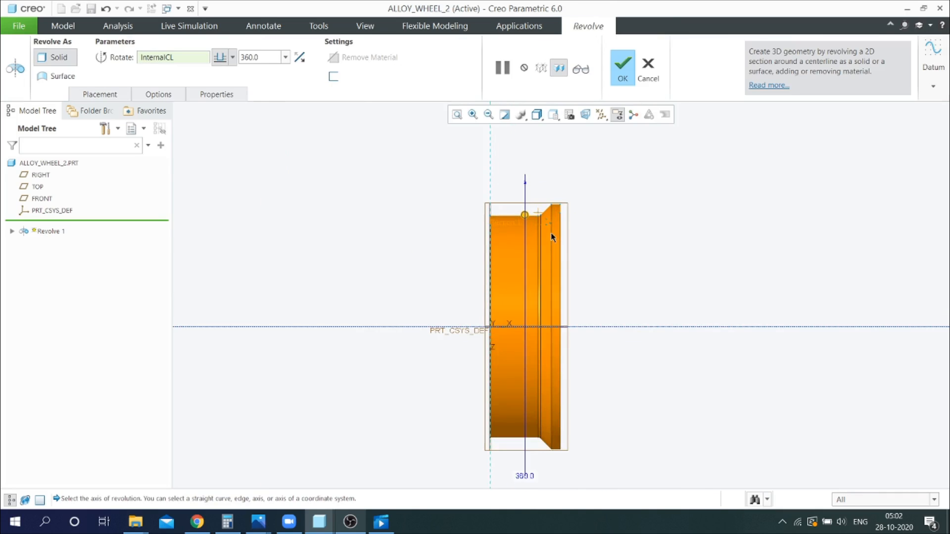
scroll(624, 200, down, 1)
middle_drag(623, 201, 614, 223)
scroll(584, 281, up, 3)
scroll(584, 202, down, 3)
click(631, 77)
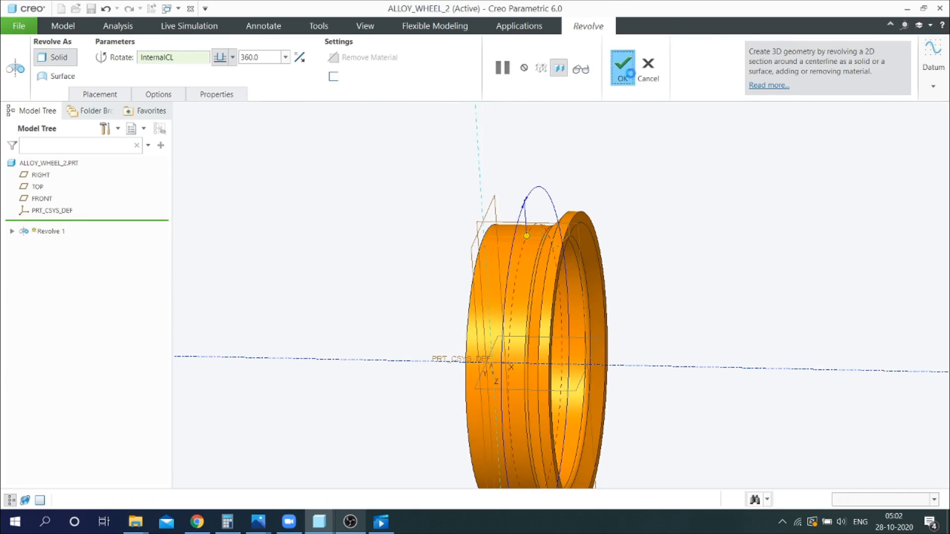
scroll(510, 422, up, 3)
scroll(520, 399, down, 2)
middle_drag(519, 278, 534, 254)
click(518, 223)
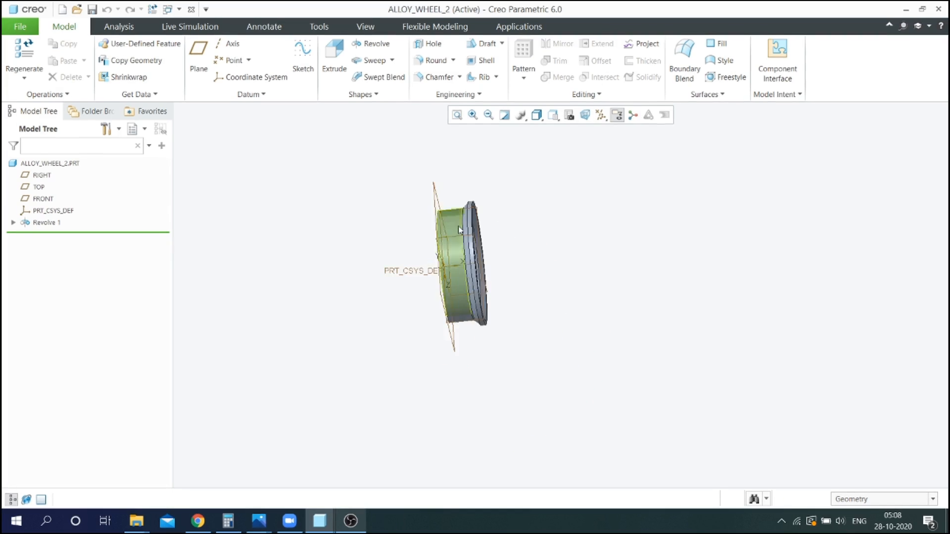
- Mirror the Revolve 1 feature about the RIGHT datum plane to complete both sides of the rim
middle_drag(465, 257, 484, 275)
scroll(444, 221, up, 3)
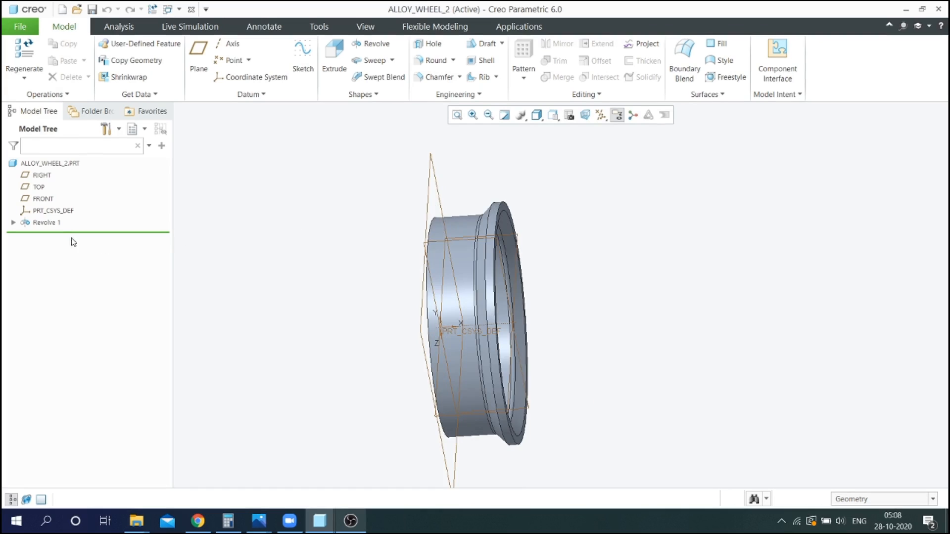
click(53, 223)
click(557, 43)
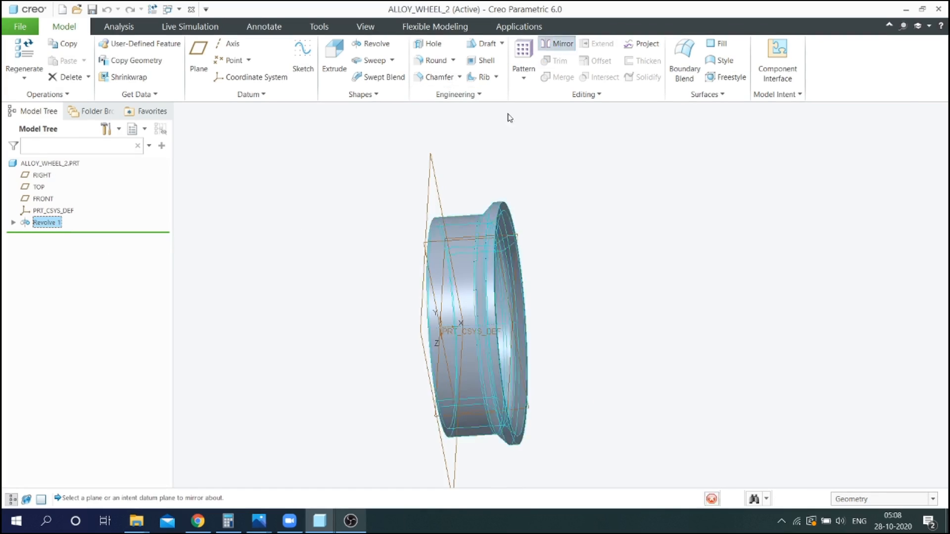
click(432, 179)
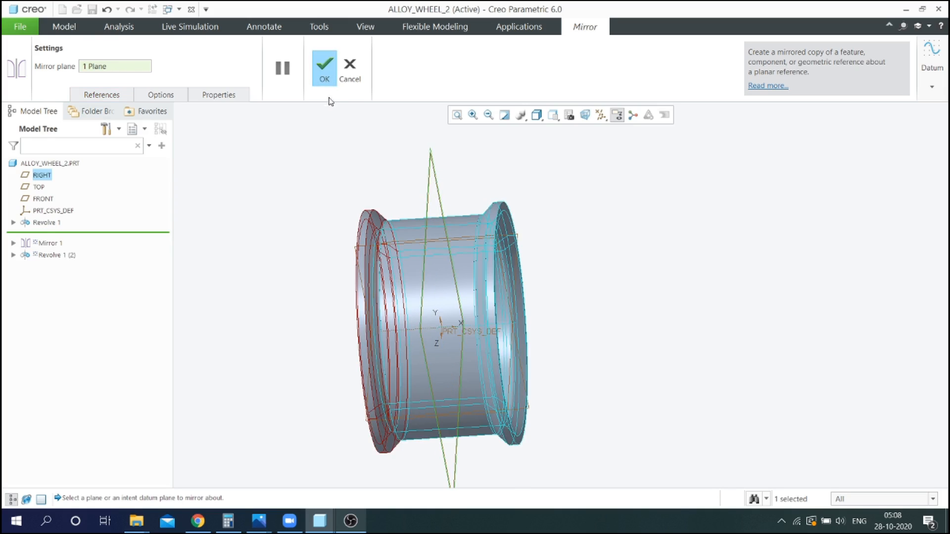
click(324, 69)
scroll(402, 188, down, 3)
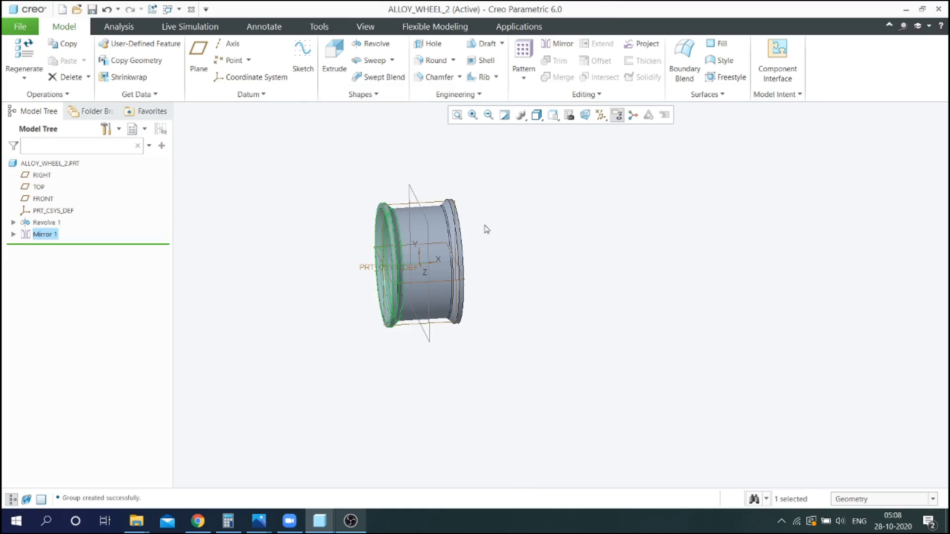
click(534, 217)
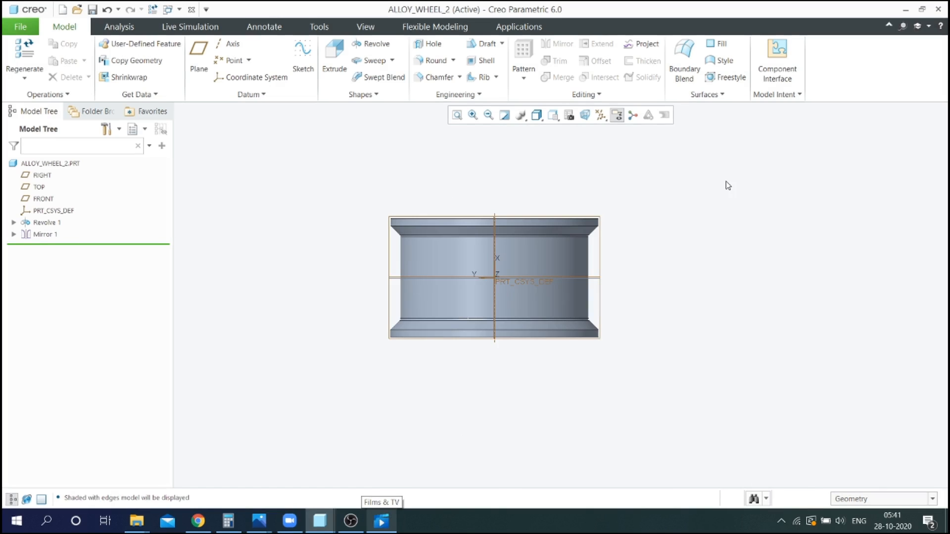
mouse_move(696, 193)
middle_down()
mouse_move(596, 276)
mouse_move(606, 176)
middle_up()
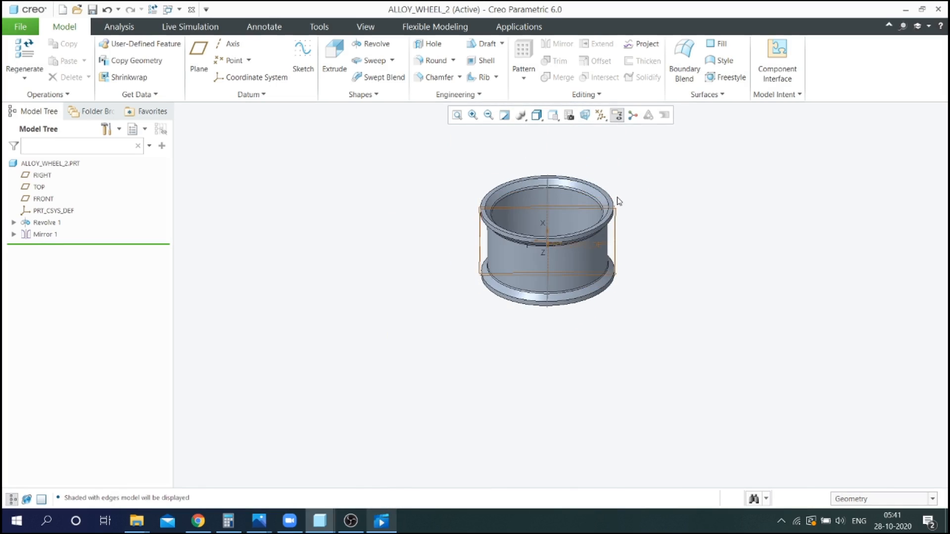
- Start a revolve sketch on the FRONT datum plane, oriented flat to the screen, and show the model in wireframe
scroll(616, 199, down, 5)
mouse_move(607, 211)
middle_down()
mouse_move(618, 190)
mouse_move(622, 207)
middle_up()
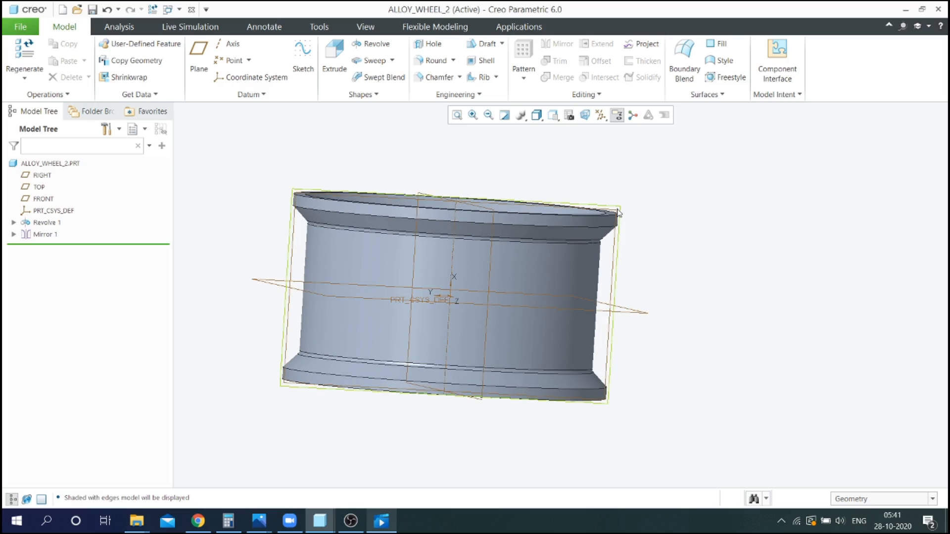
click(617, 213)
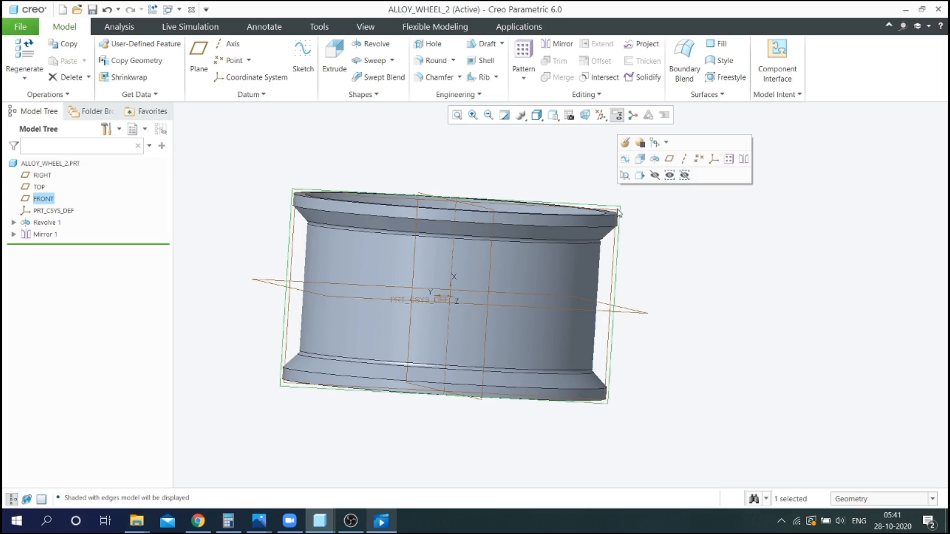
click(372, 43)
click(571, 117)
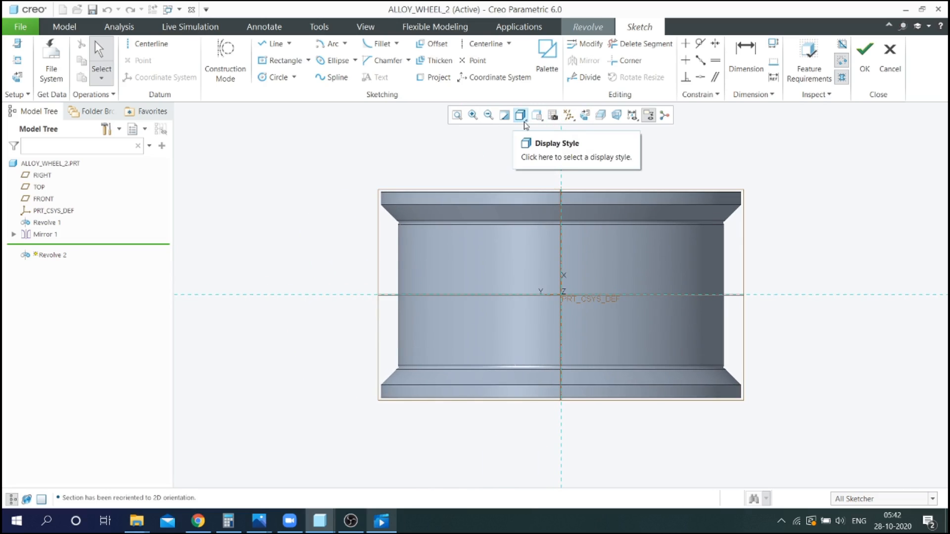
click(525, 124)
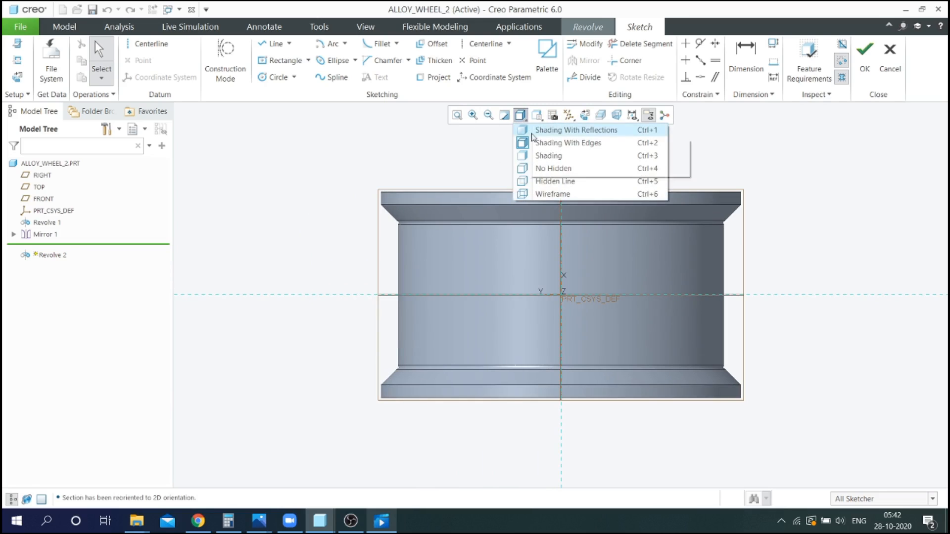
click(553, 194)
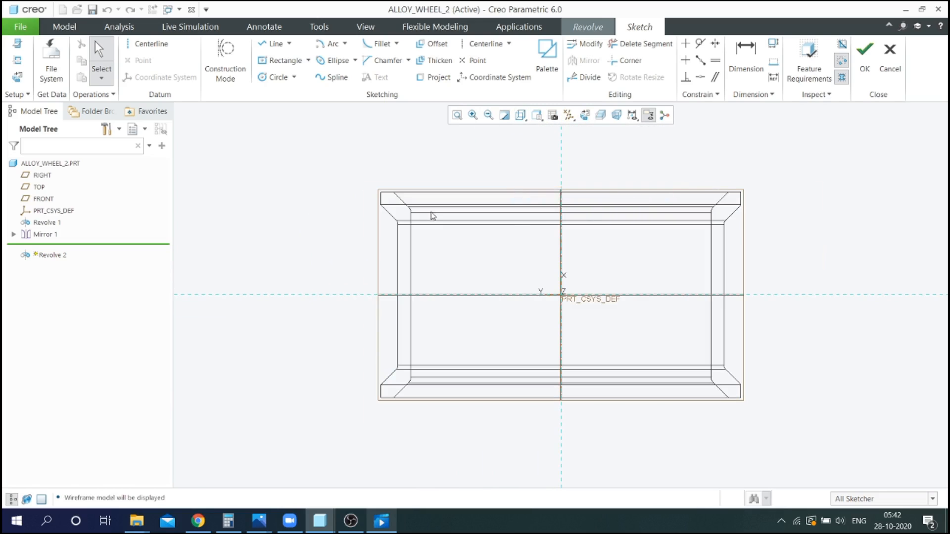
- Sketch connected lines from the rim's inner fillet end down to the lower rim line, across to the vertical axis, and about 65 up it
scroll(432, 215, down, 3)
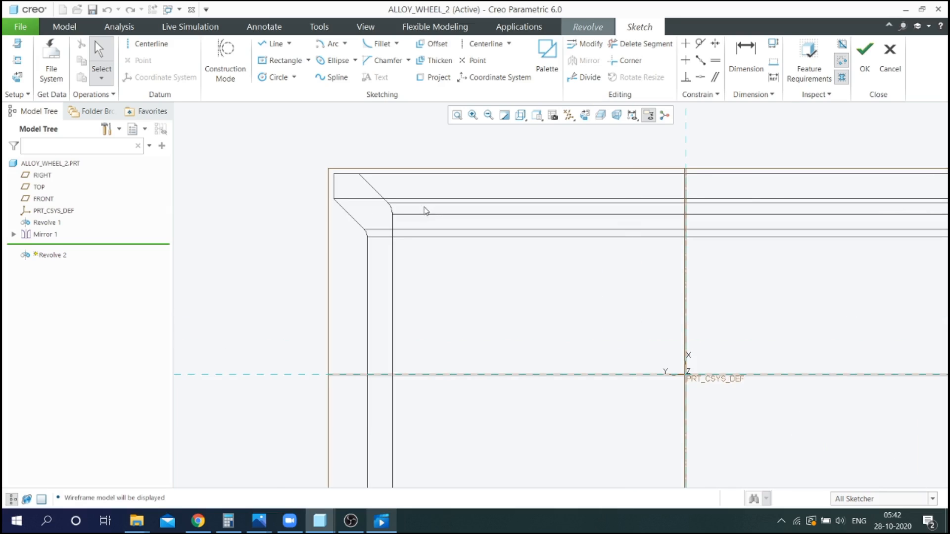
scroll(426, 212, down, 2)
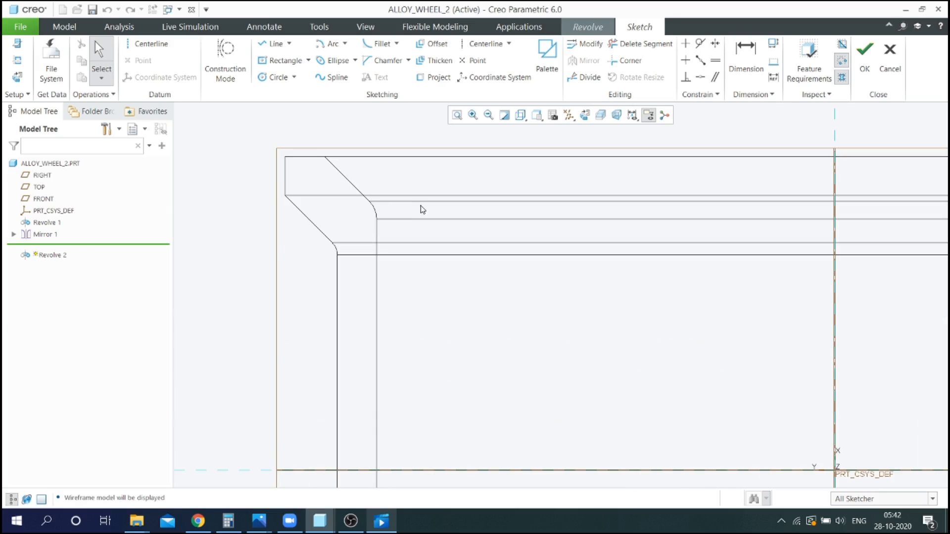
click(272, 44)
click(376, 219)
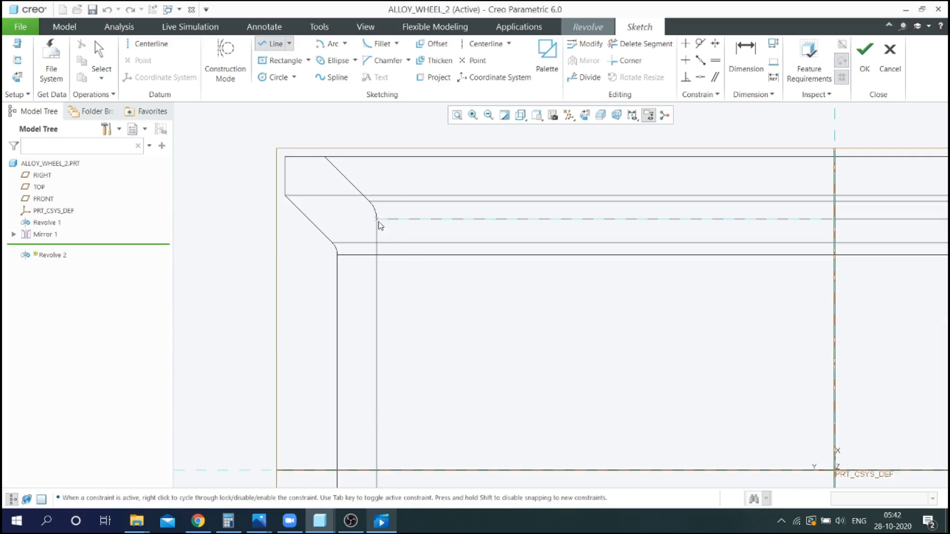
click(379, 256)
scroll(403, 262, up, 8)
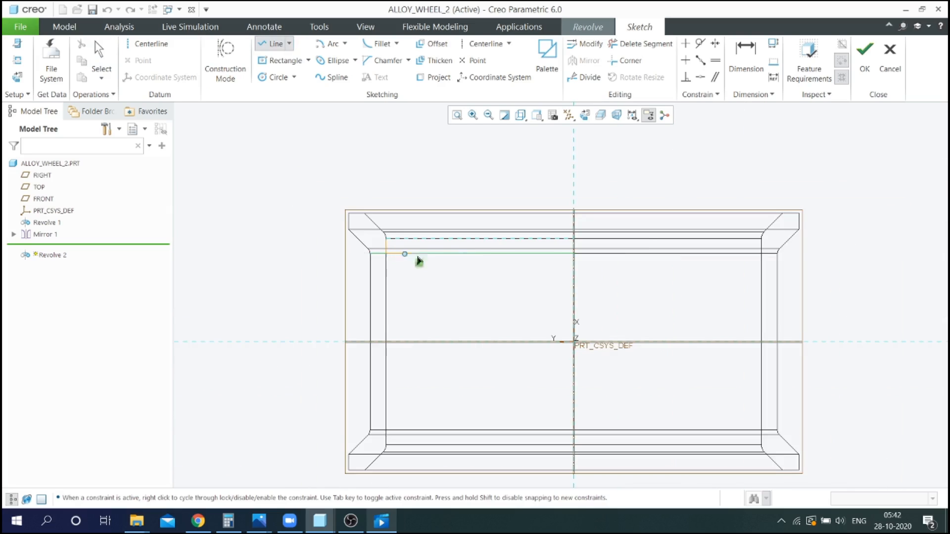
scroll(544, 257, down, 8)
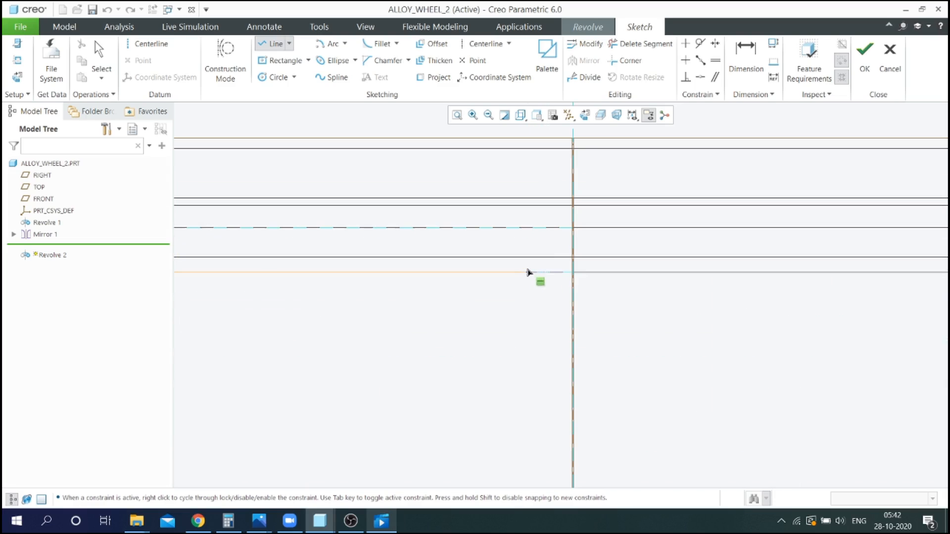
click(573, 272)
click(576, 169)
middle_click(576, 167)
- Set the length of the vertical line on the axis to 56
scroll(478, 198, up, 3)
scroll(519, 215, down, 3)
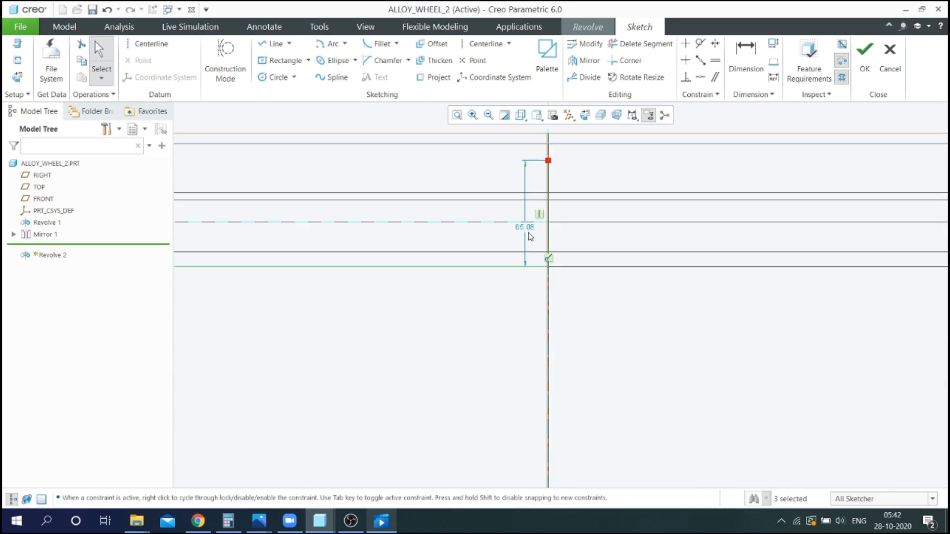
double_click(531, 229)
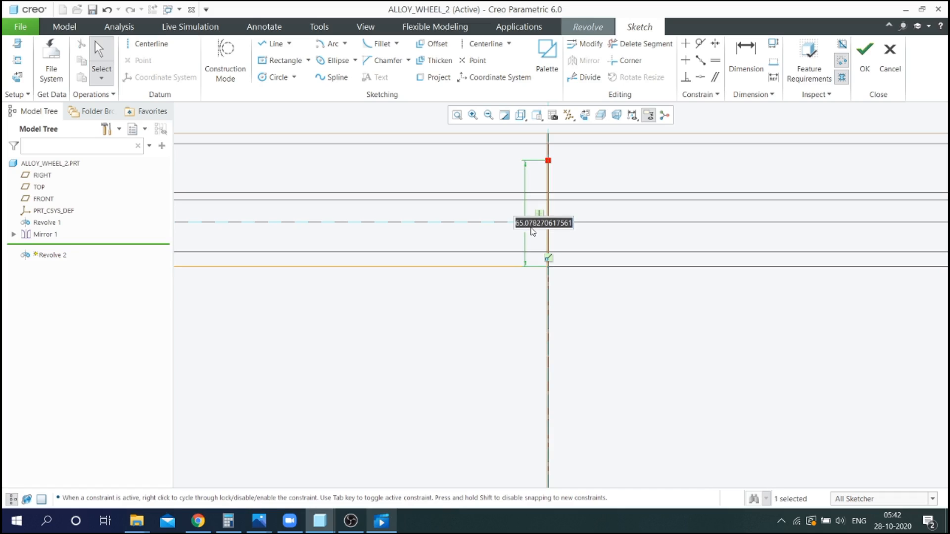
text(56)
key(Return)
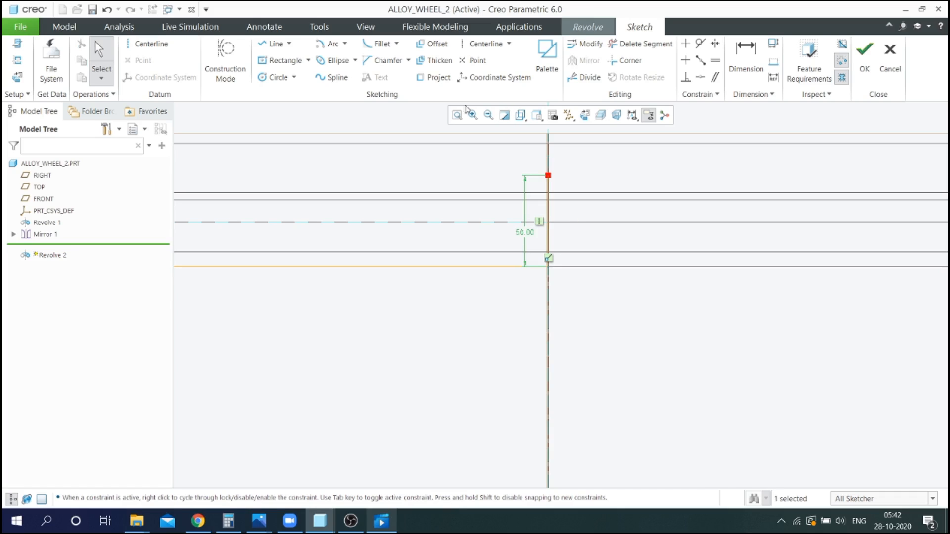
- Sketch a horizontal line from the top of the vertical line toward the profile's fillet side and set its length to 56
click(272, 43)
click(547, 174)
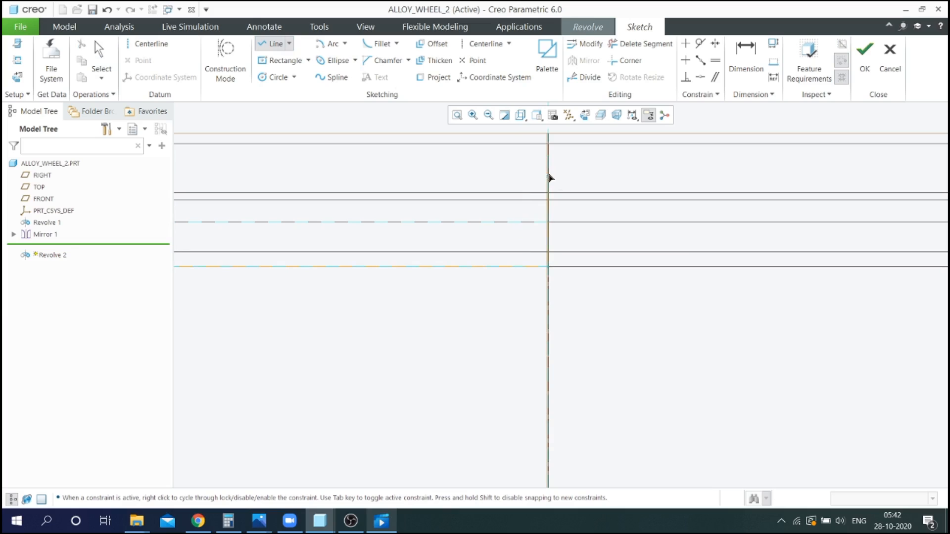
click(448, 176)
middle_click(448, 194)
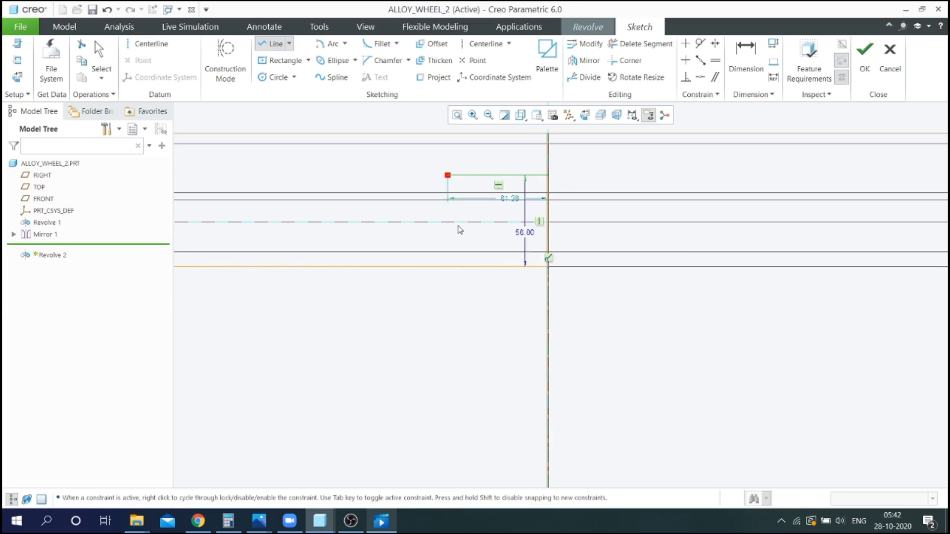
middle_click(458, 224)
scroll(476, 211, up, 2)
scroll(487, 203, up, 2)
double_click(509, 201)
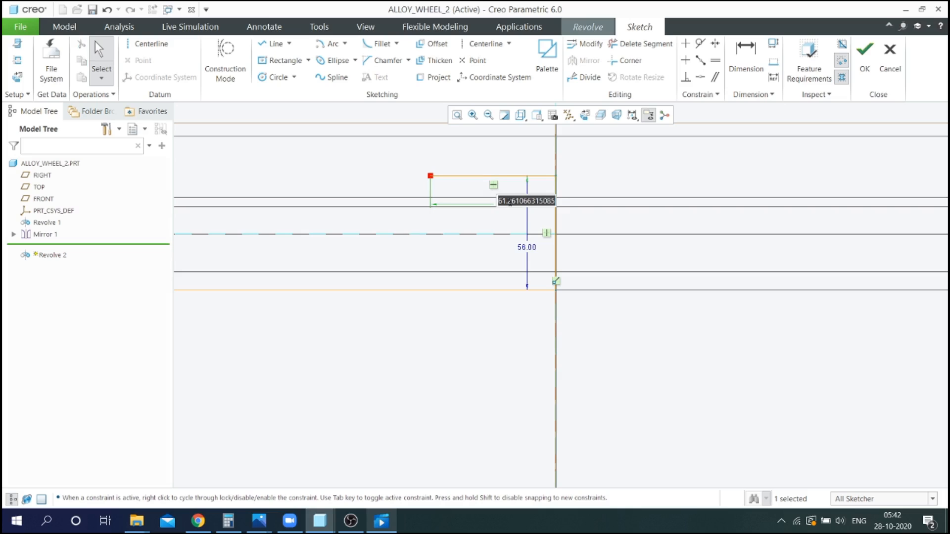
text(56)
key(Return)
- Move the two 56 dimensions clear of the profile, above the horizontal line and outside the vertical line
scroll(510, 205, down, 1)
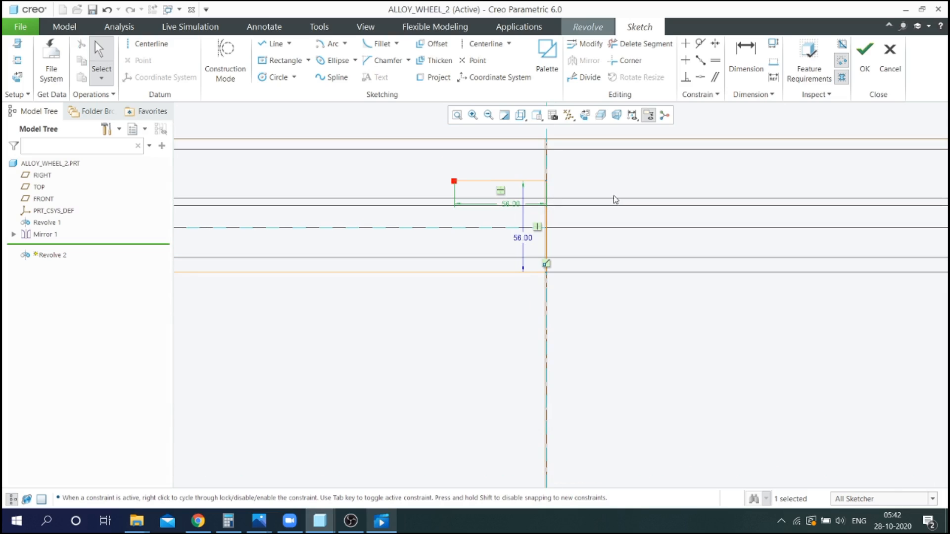
drag(516, 203, 512, 161)
drag(524, 239, 608, 238)
- Sketch a slanted line from the short horizontal line's free end down past the dashed reference, at about 156° to that line
scroll(683, 212, down, 3)
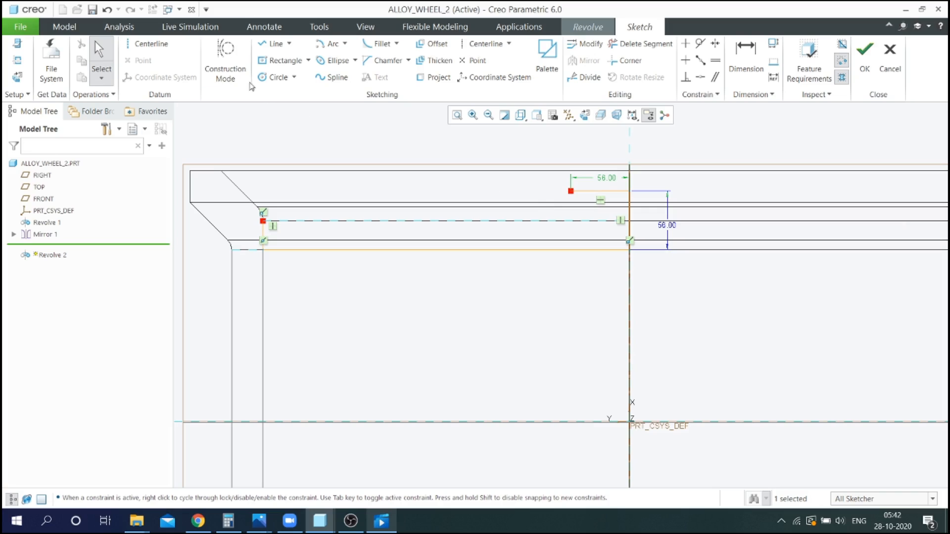
click(261, 44)
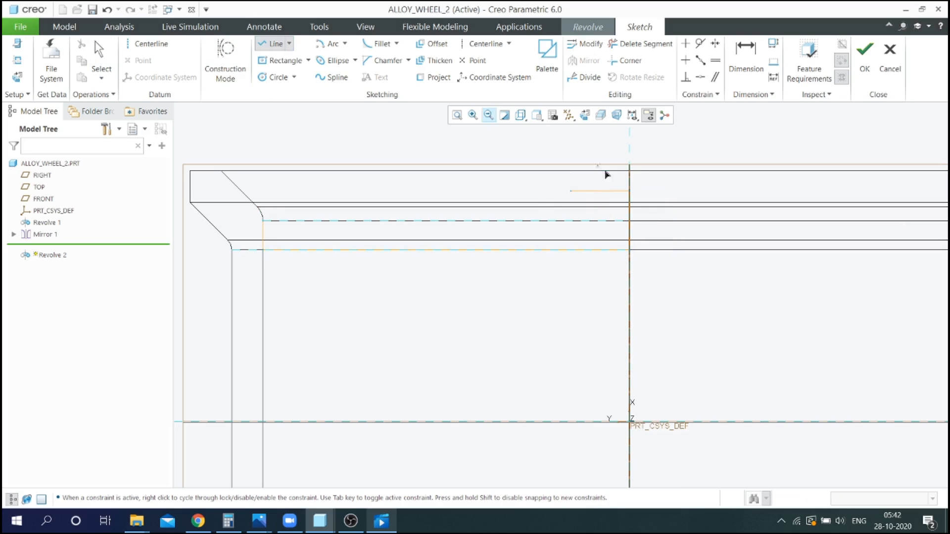
click(571, 192)
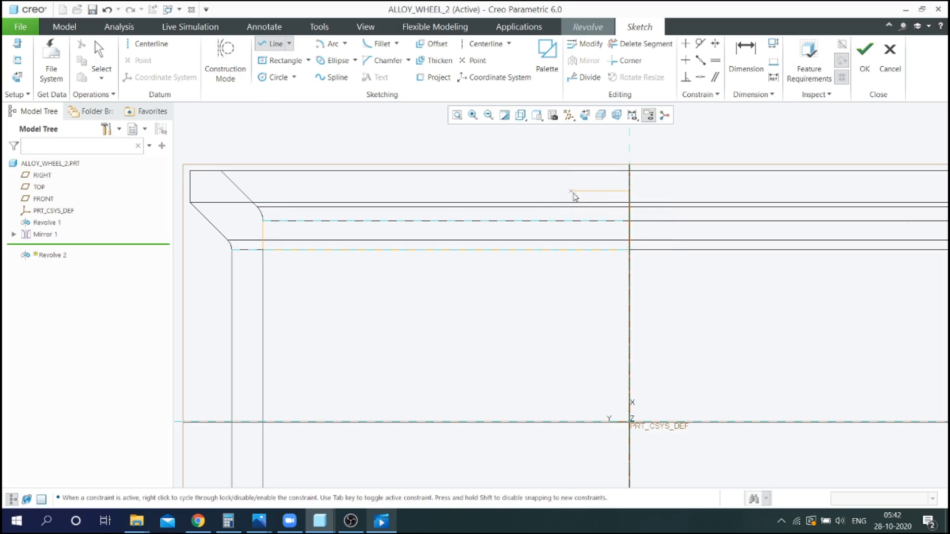
click(486, 229)
middle_click(491, 195)
middle_click(492, 195)
- Set the angle between the slanted line and the short horizontal line to 134°
scroll(547, 194, up, 2)
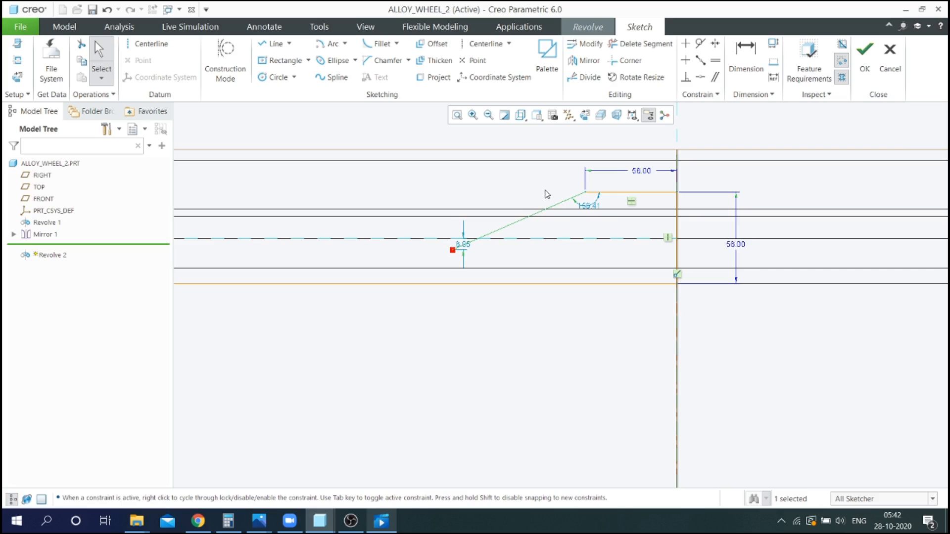
scroll(569, 198, up, 2)
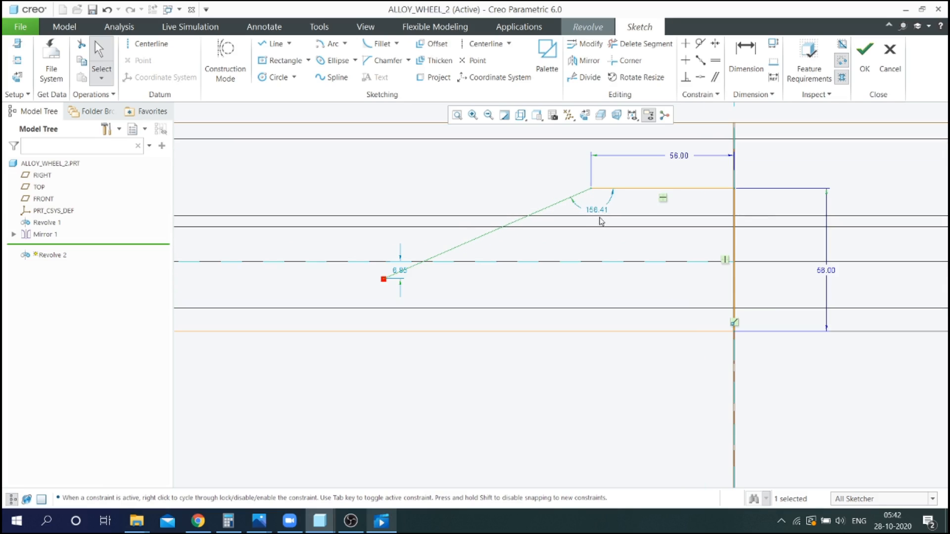
click(598, 213)
text(134)
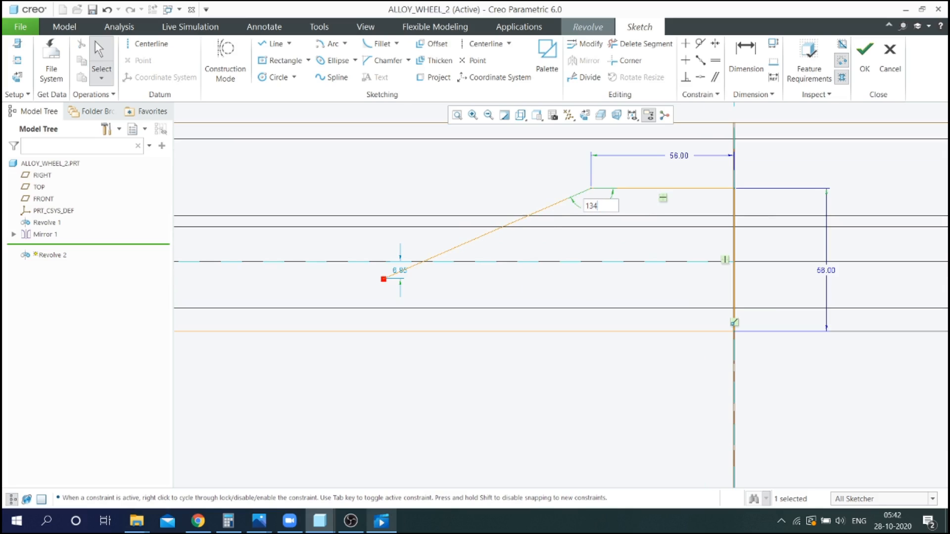
key(Return)
- Sketch a line rising inward from the rim's fillet end, at about 112° to the short vertical line and ending about 39 above the dashed reference
scroll(399, 207, down, 4)
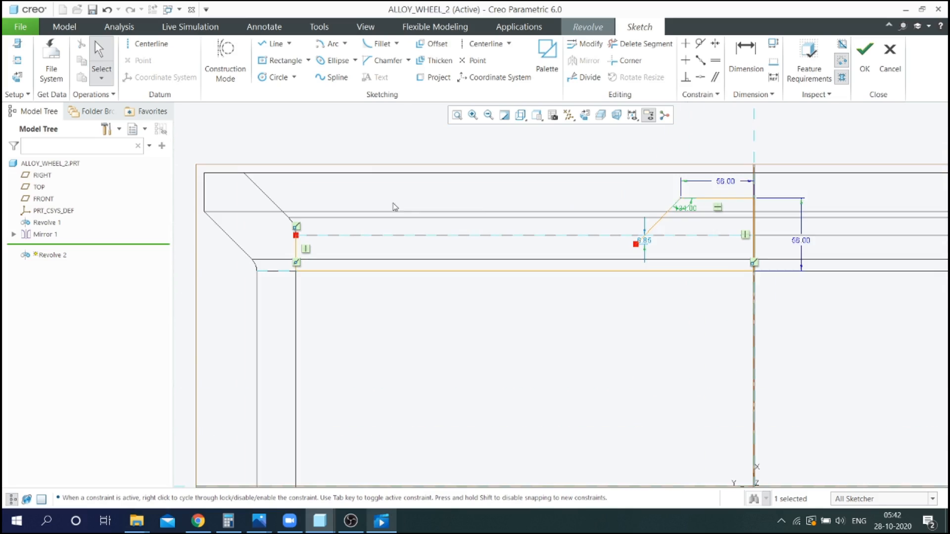
click(272, 44)
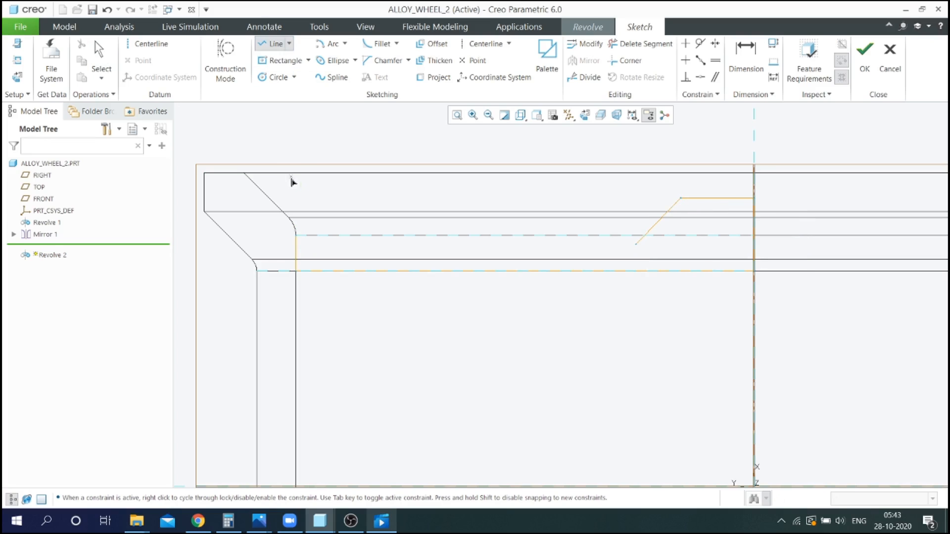
click(298, 237)
click(427, 184)
middle_click(427, 184)
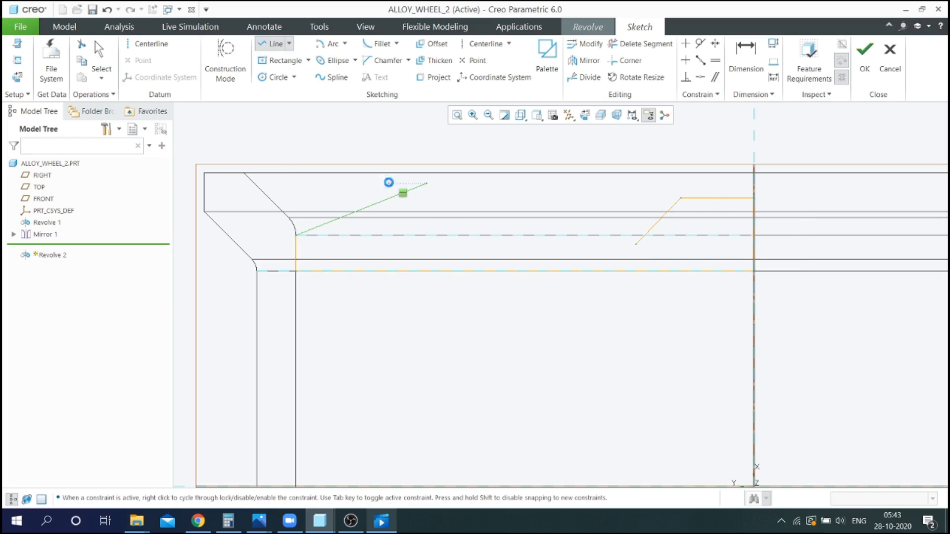
middle_click(389, 185)
- Set the angle between the rising line and the short vertical line at the rim to 101.55°
scroll(364, 208, up, 2)
double_click(308, 247)
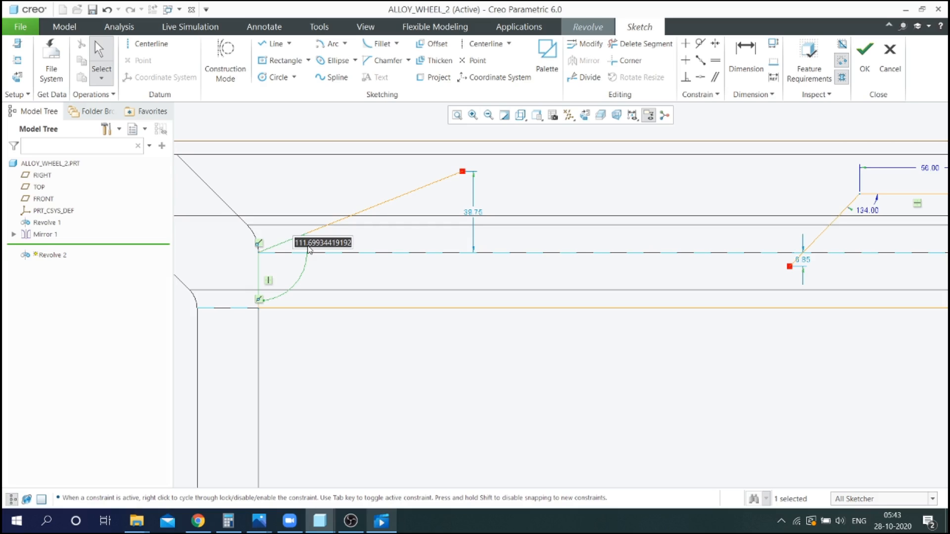
text(1)
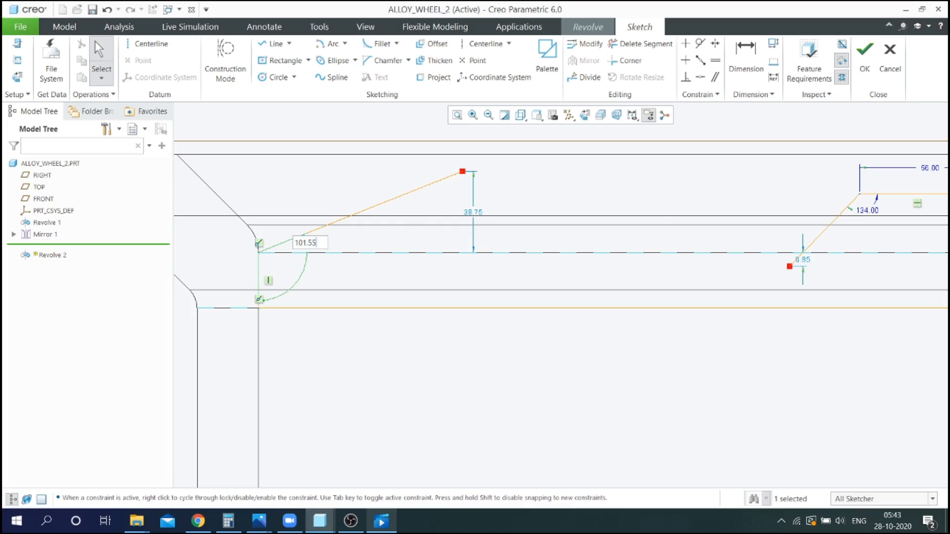
text(01.55)
key(Return)
- Sketch a sloping line that crosses both the 134° slanted line and the rising line, at about 25° to the lower horizontal line
scroll(307, 248, down, 3)
scroll(525, 247, up, 3)
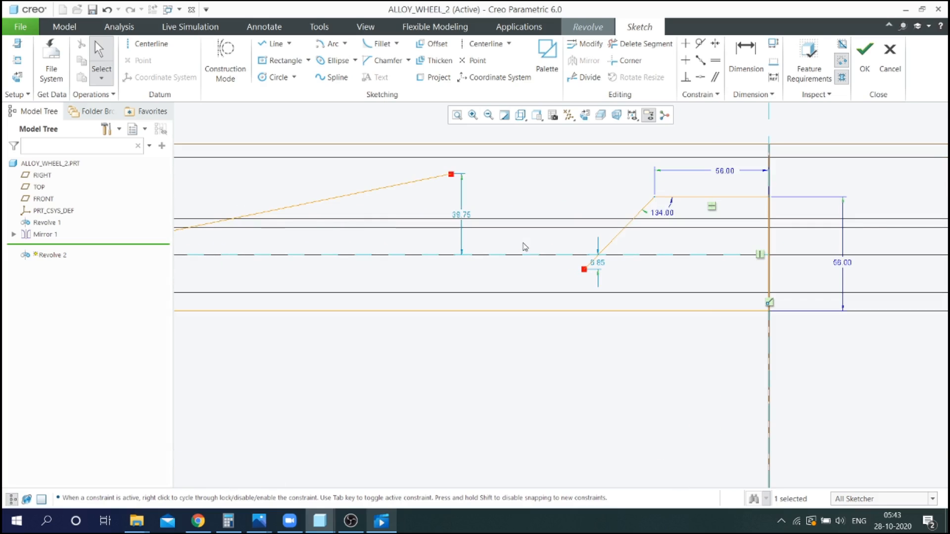
click(272, 43)
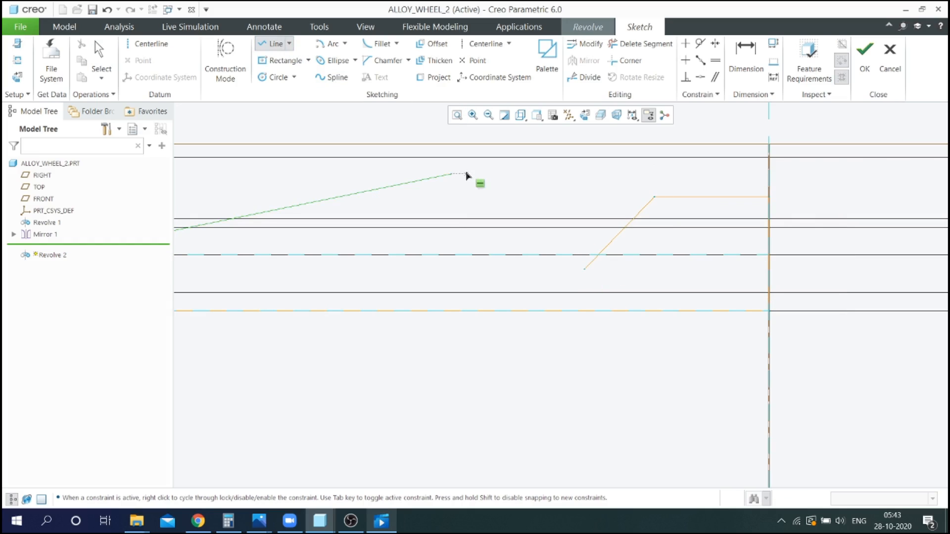
click(630, 270)
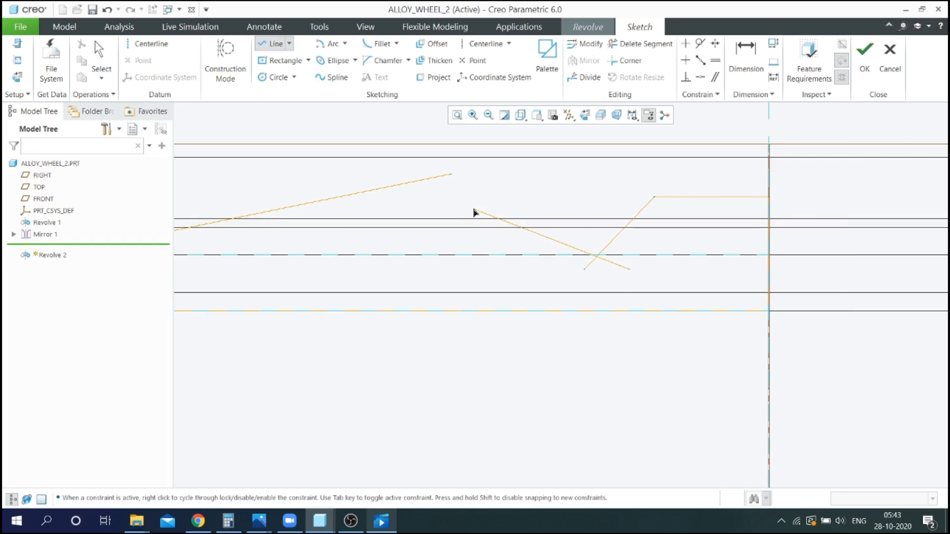
click(407, 167)
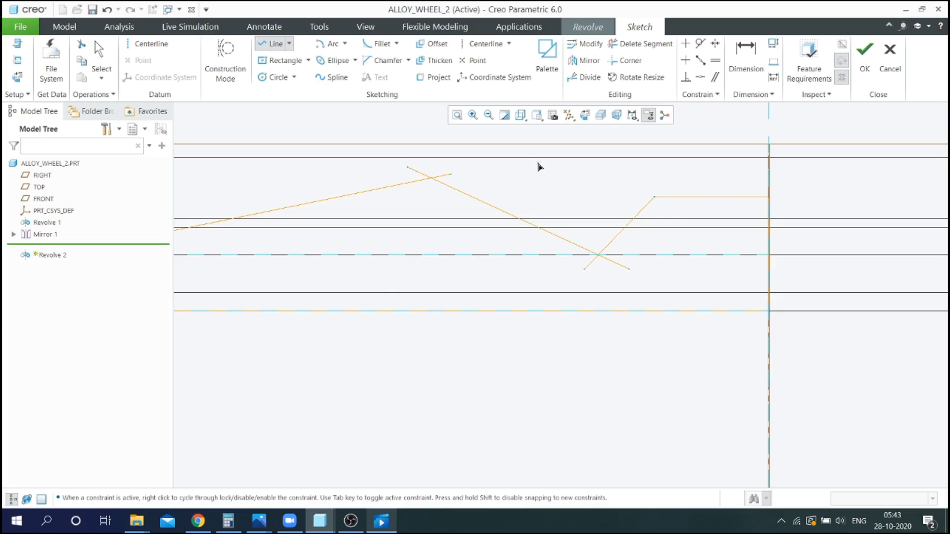
middle_click(550, 193)
middle_click(551, 196)
- Set the angle between the sloping crossing line and the lower horizontal line to 12.75°
scroll(553, 198, down, 2)
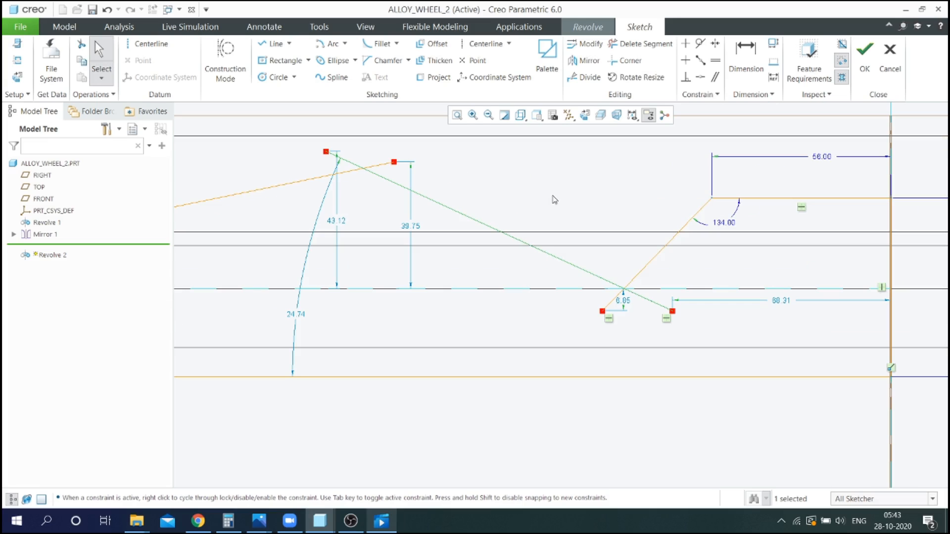
double_click(300, 316)
text(12.7)
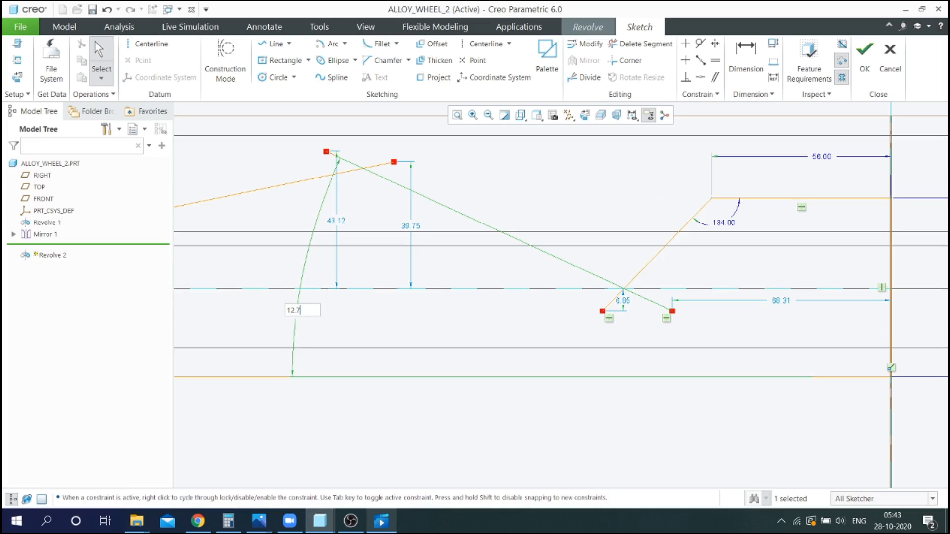
key(Return)
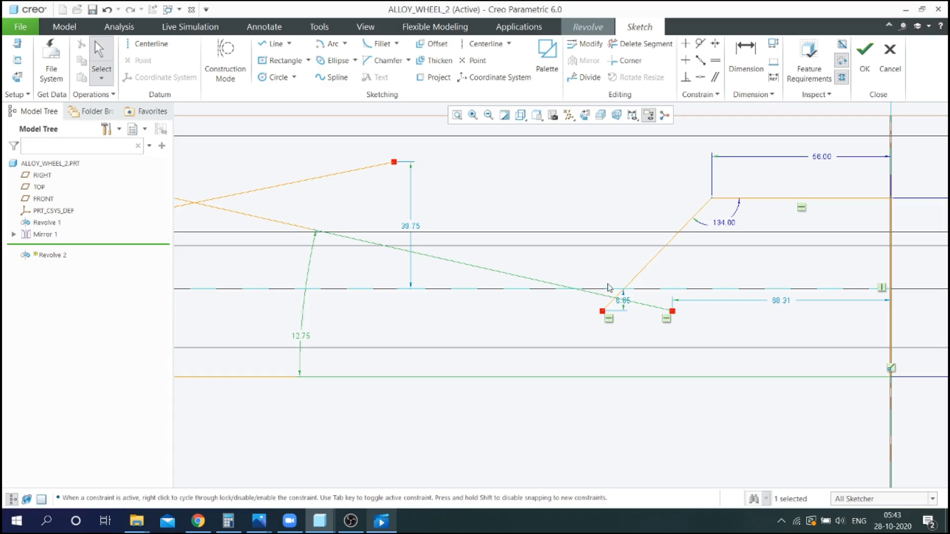
- Trim the sloping line to corners with the 134° slanted line and with the rising line, removing the overhanging ends
scroll(608, 288, down, 2)
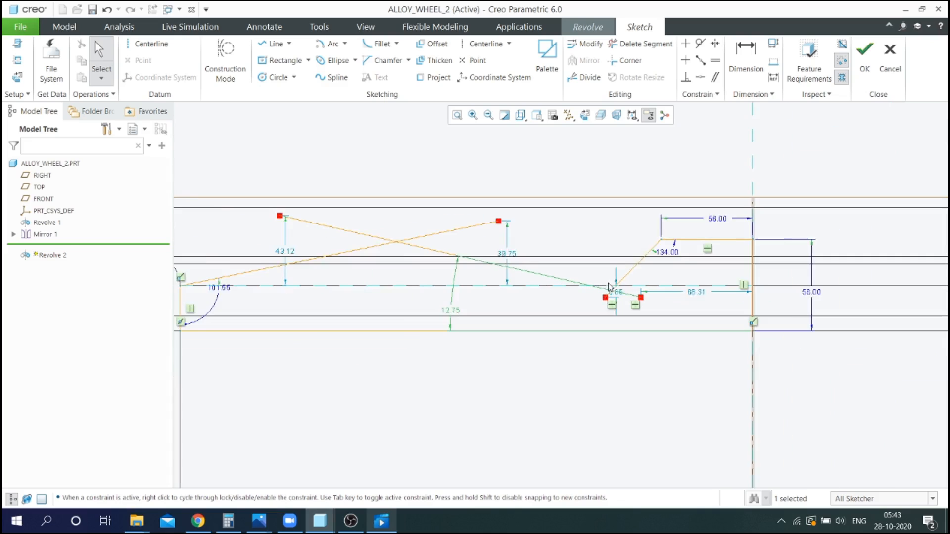
click(626, 61)
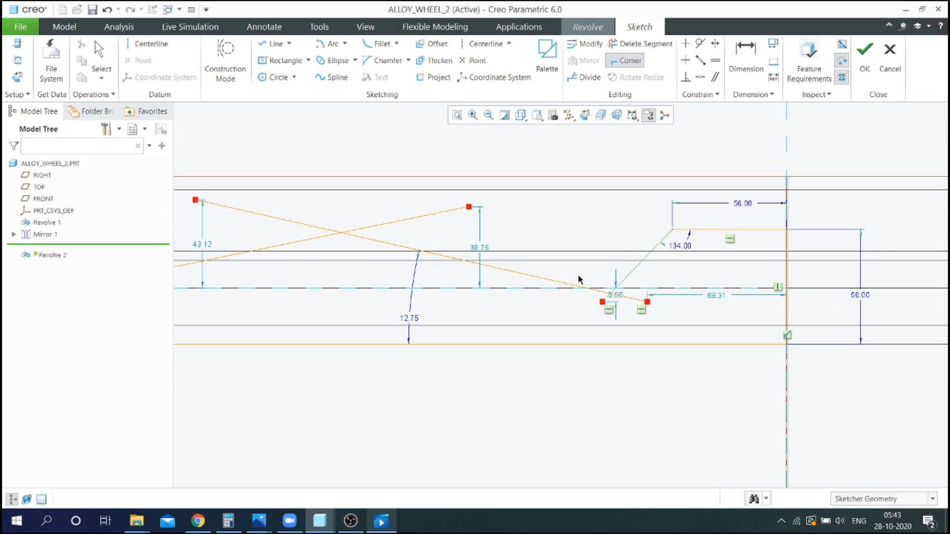
click(578, 287)
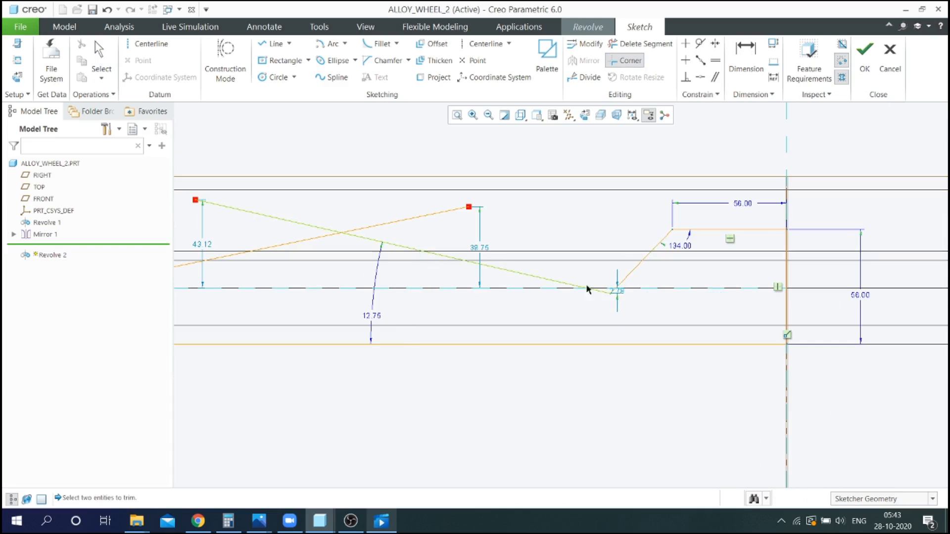
scroll(635, 287, down, 2)
scroll(521, 252, up, 2)
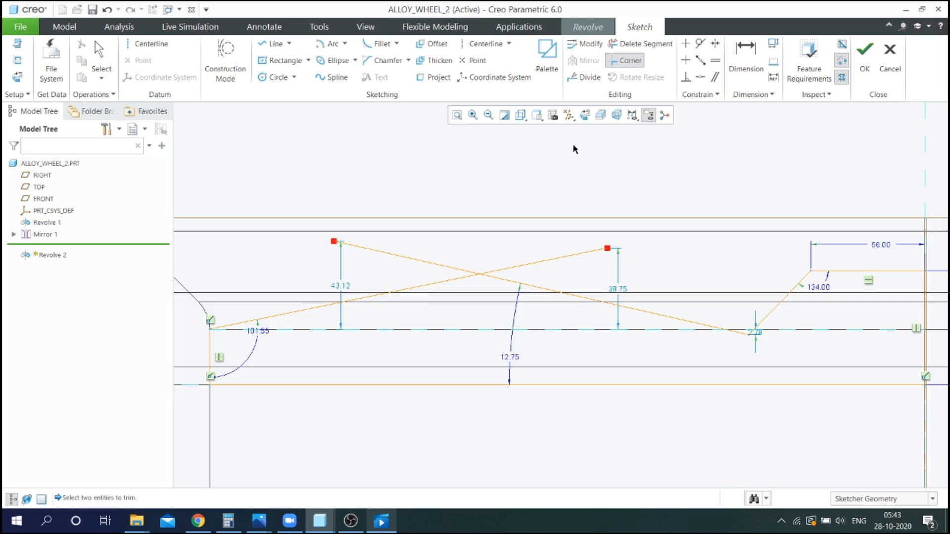
click(427, 285)
click(513, 285)
middle_click(507, 257)
scroll(507, 257, up, 2)
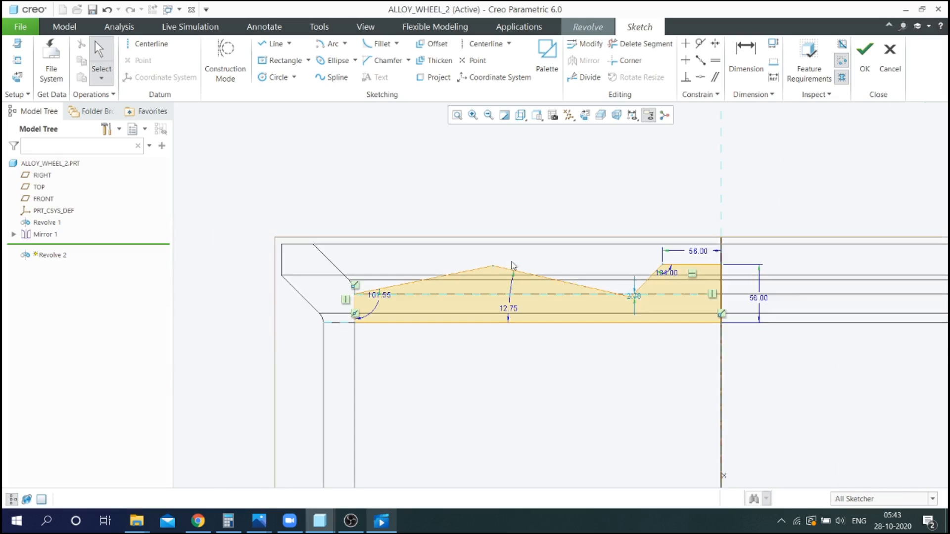
- Round the valley corner beside the 134° slanted line with a trimmed circular fillet of about 4.4 radius
scroll(655, 291, down, 2)
scroll(655, 295, down, 3)
scroll(605, 297, up, 5)
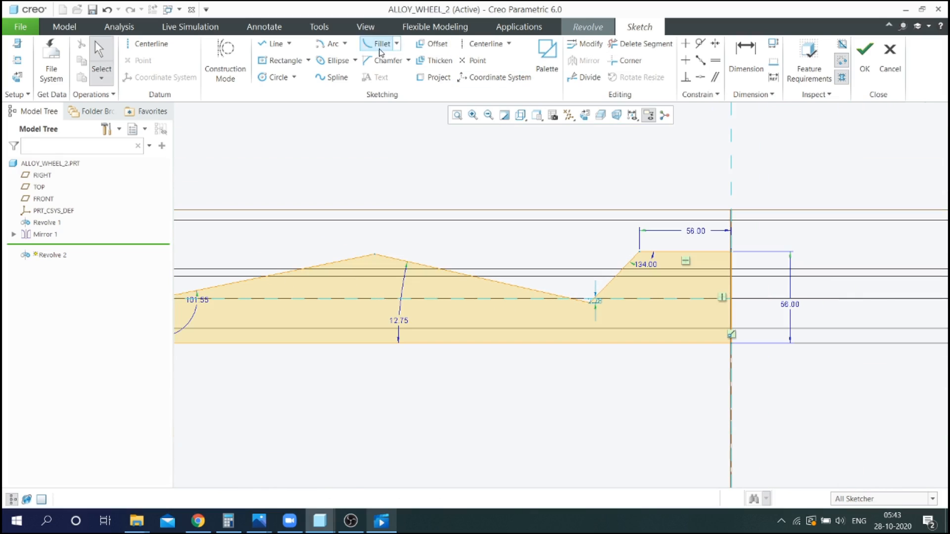
click(396, 46)
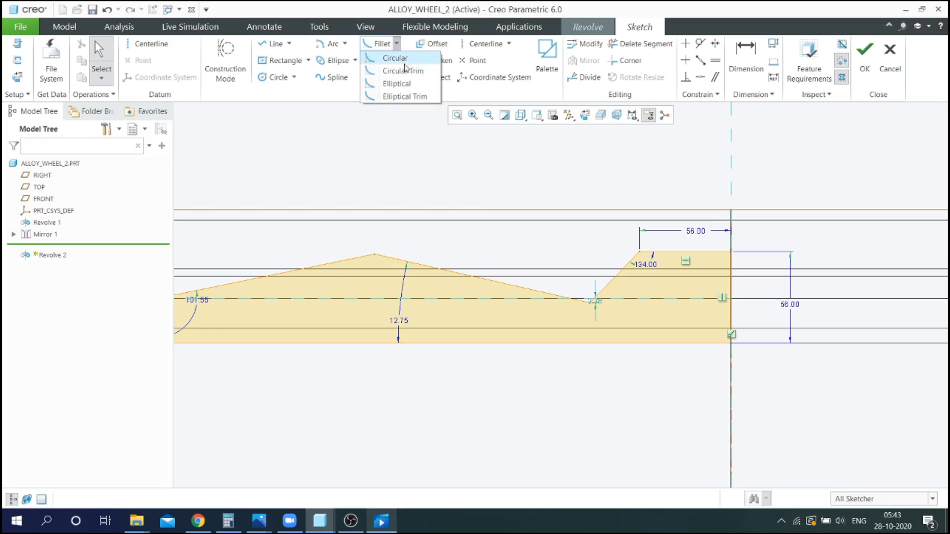
click(407, 72)
scroll(580, 291, down, 3)
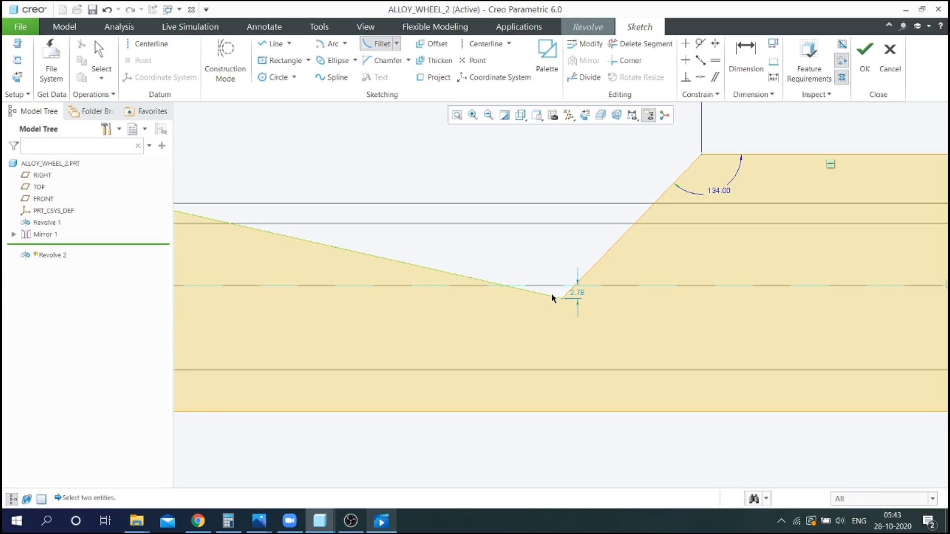
click(553, 298)
click(573, 287)
scroll(628, 292, up, 5)
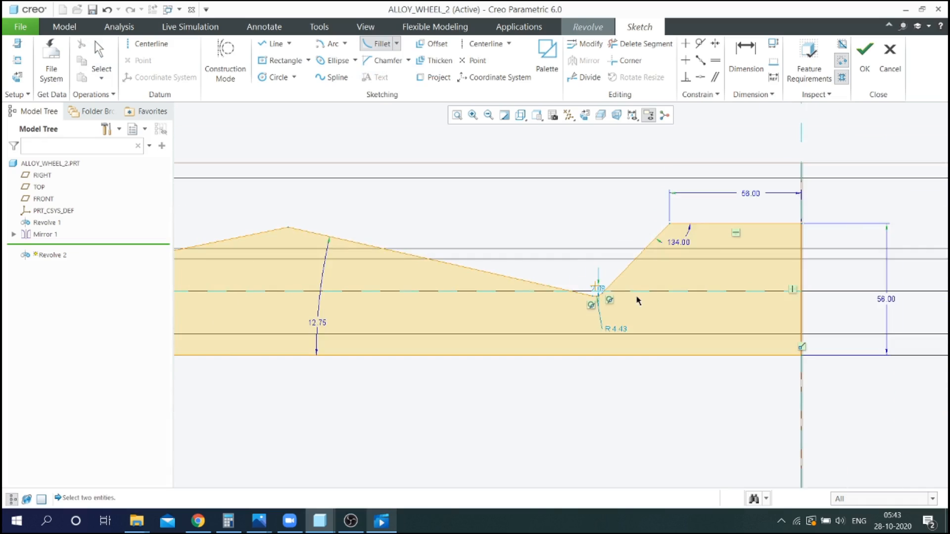
- Round the peak between the rising and sloping lines with a trimmed circular fillet of about 24.8 radius
scroll(420, 276, down, 3)
click(478, 259)
click(513, 257)
middle_click(457, 242)
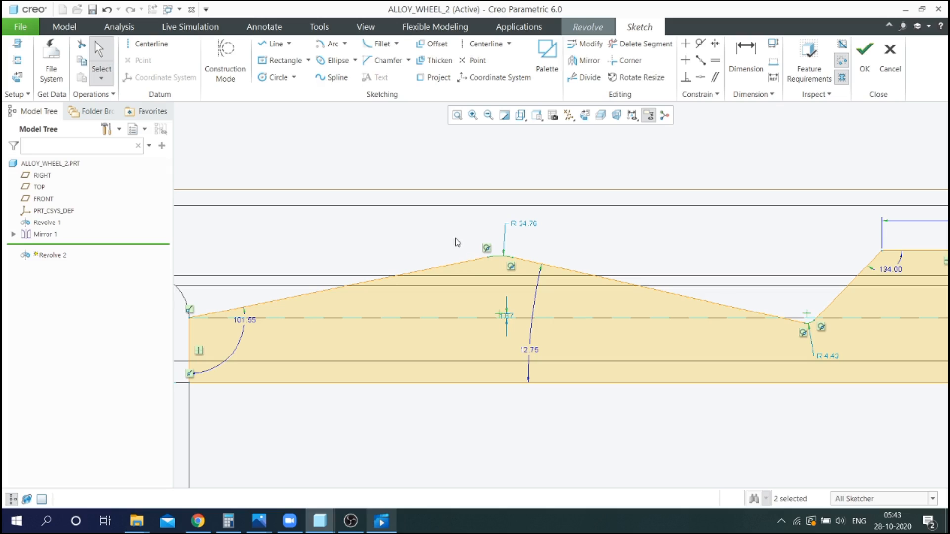
- Set the radius of the fillet at the profile's peak to 20
double_click(529, 226)
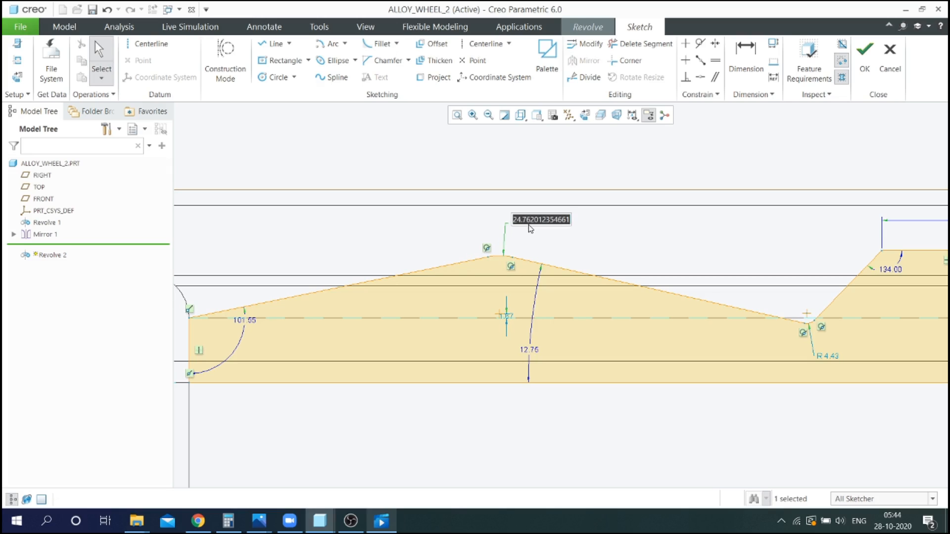
text(20)
key(Return)
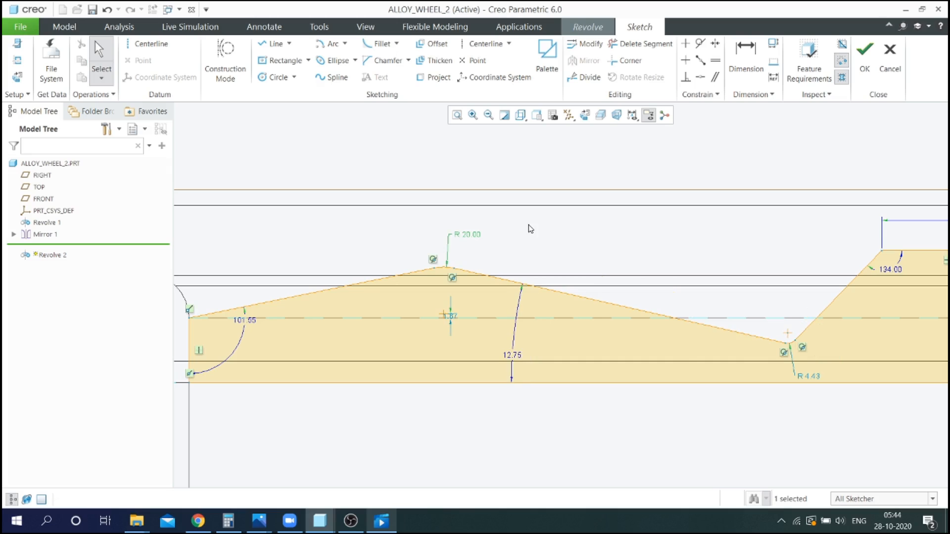
- Set the radius of the fillet in the profile's valley to 5
scroll(531, 229, down, 2)
scroll(653, 296, up, 2)
scroll(722, 355, up, 2)
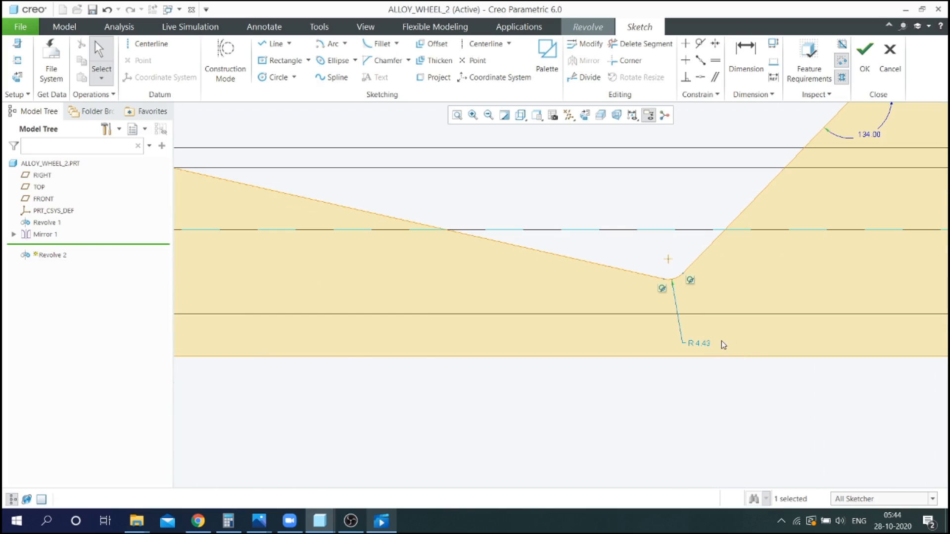
double_click(707, 345)
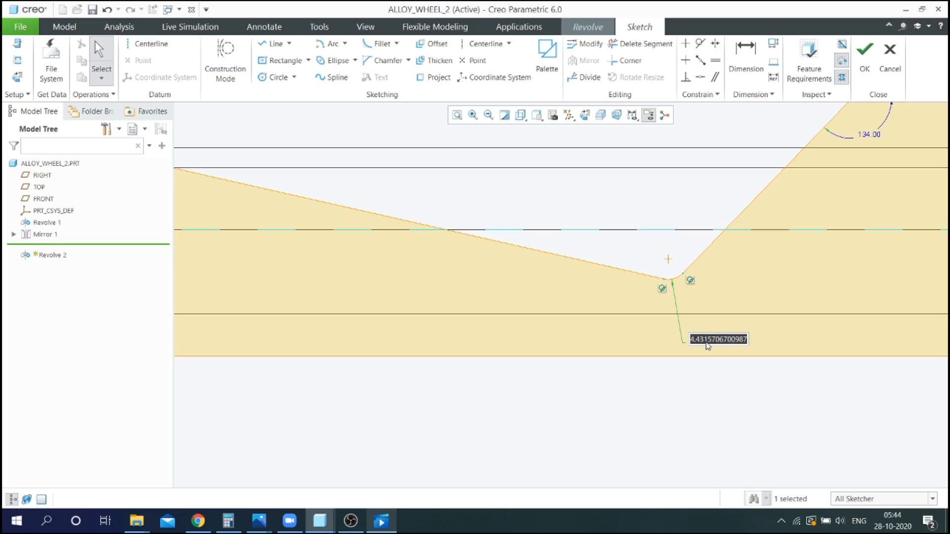
text(5)
key(Return)
- Add a vertical geometry centerline on the vertical reference and complete the solid revolve of the disc profile through 360°
scroll(434, 162, down, 2)
scroll(605, 201, down, 2)
scroll(613, 198, up, 2)
scroll(628, 196, down, 2)
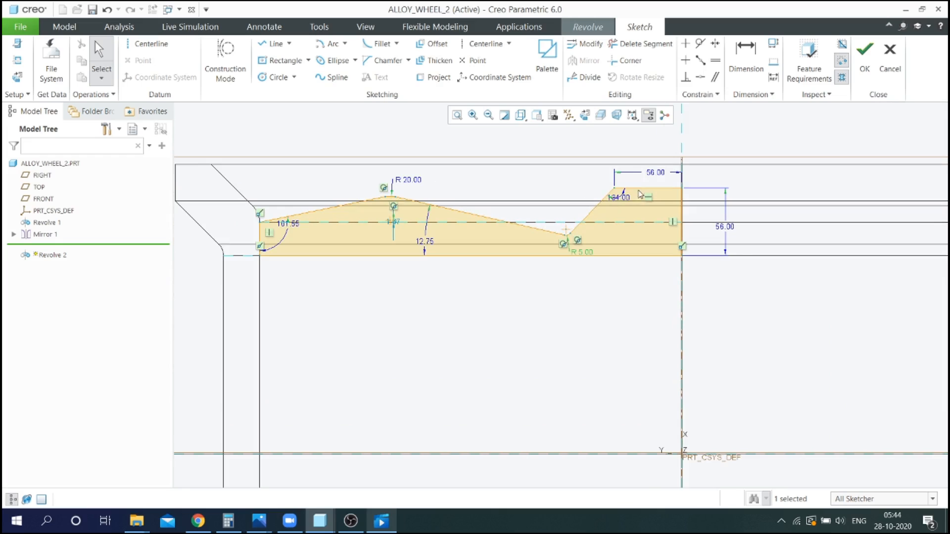
scroll(485, 248, down, 2)
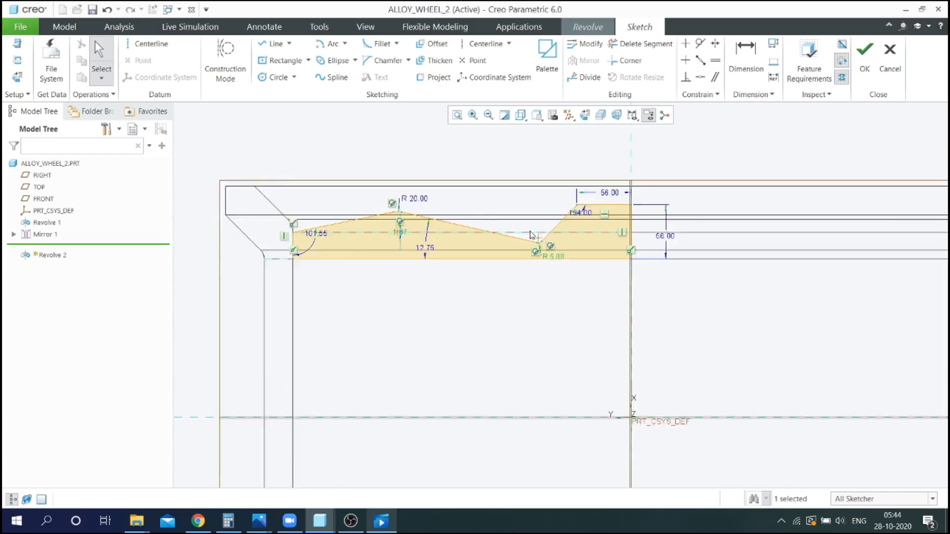
click(140, 49)
click(611, 172)
click(611, 158)
middle_click(668, 163)
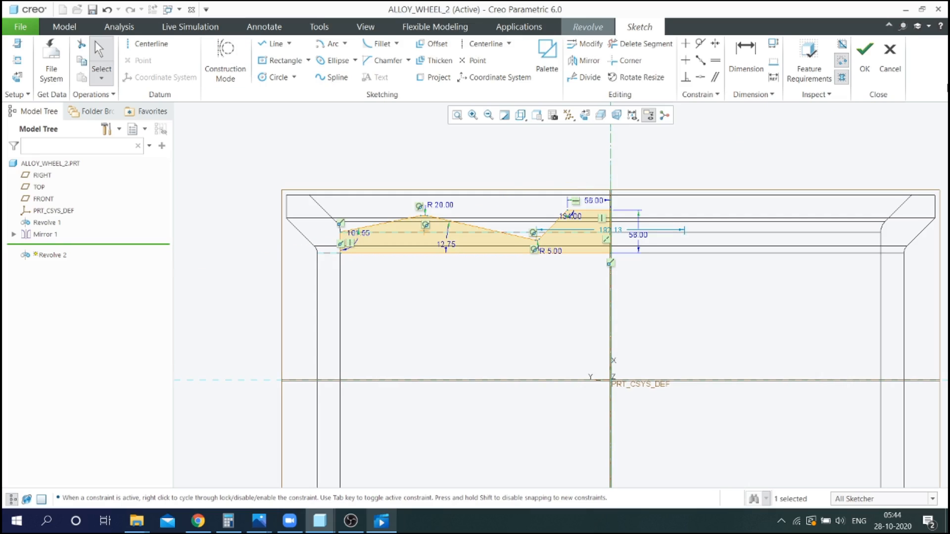
click(866, 74)
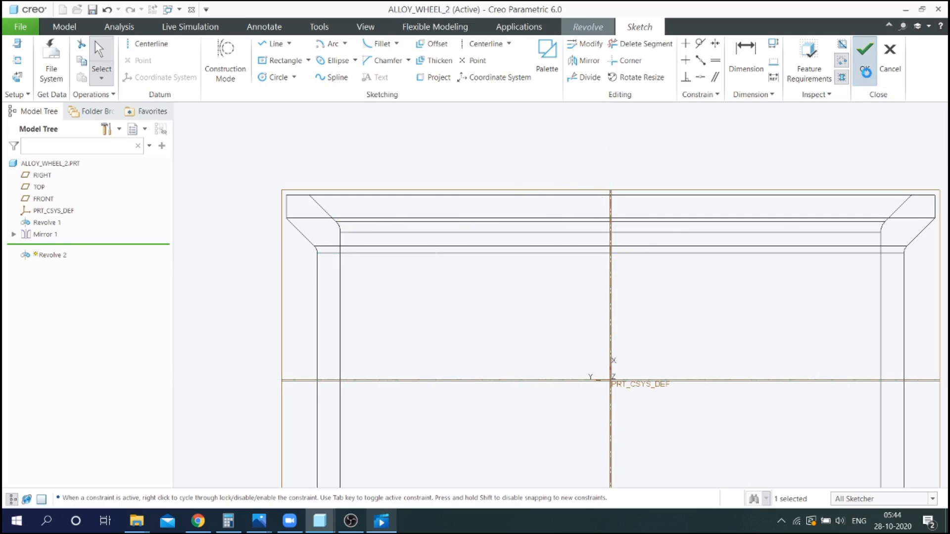
click(631, 75)
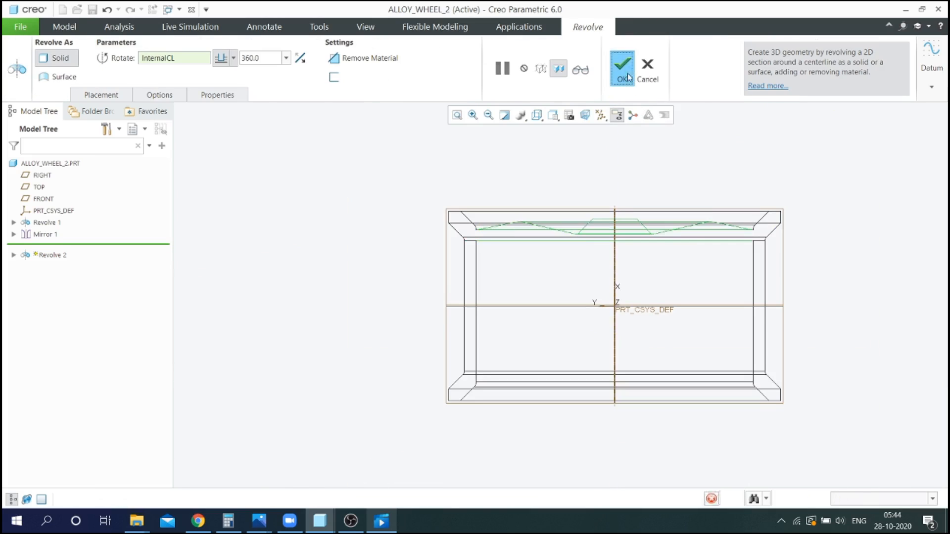
- Set the model's display style to Shading With Edges
click(545, 120)
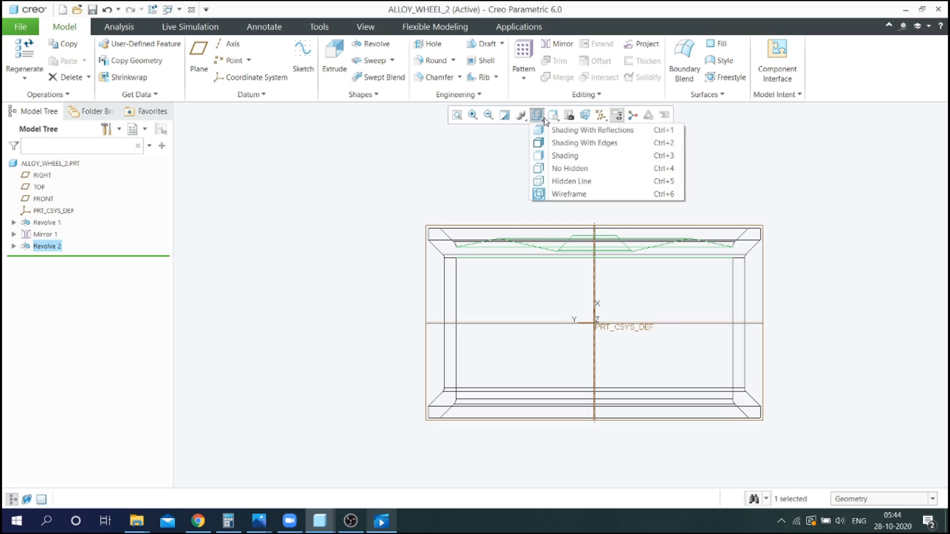
click(554, 144)
mouse_move(515, 176)
middle_down()
mouse_move(512, 273)
mouse_move(511, 257)
mouse_move(530, 291)
mouse_move(572, 197)
mouse_move(568, 165)
middle_up()
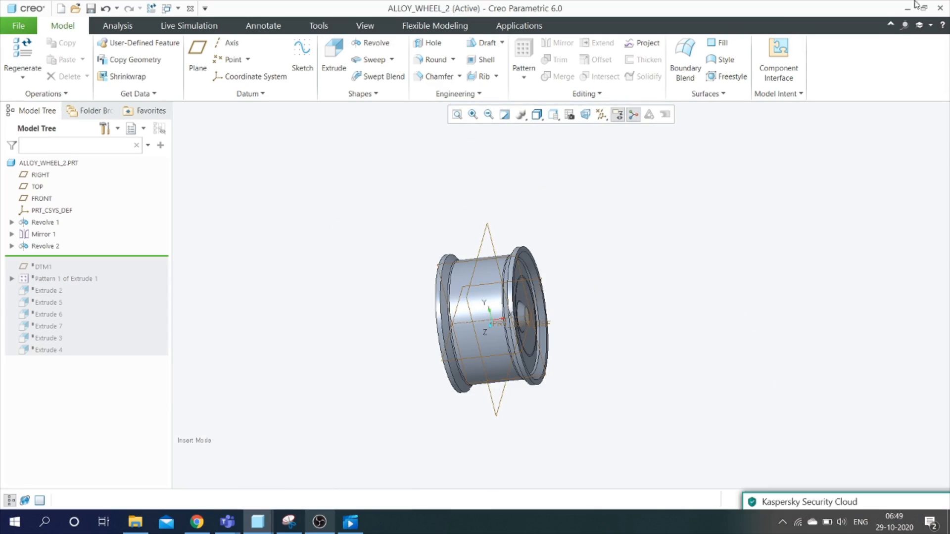
- Create a datum plane offset 239 from the RIGHT plane towards the disc side of the wheel
click(194, 62)
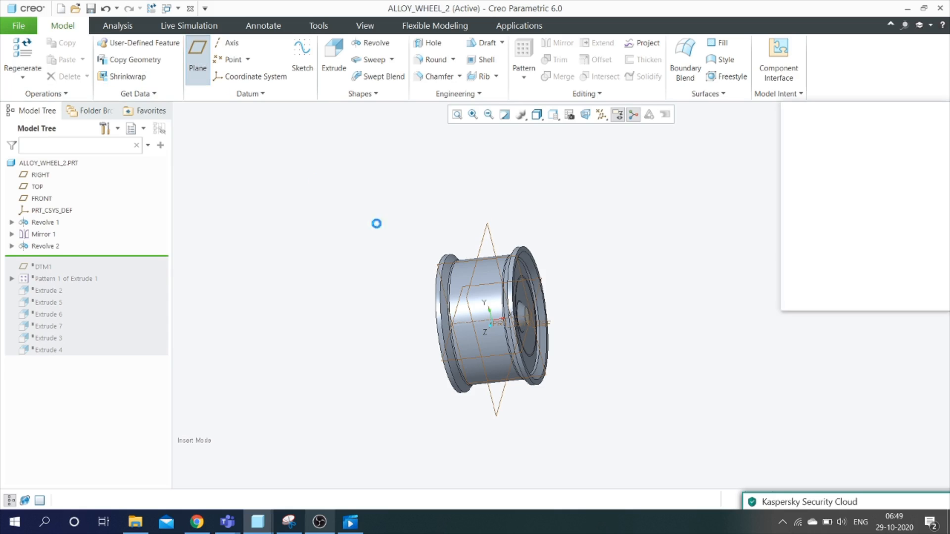
click(484, 241)
drag(534, 319, 686, 296)
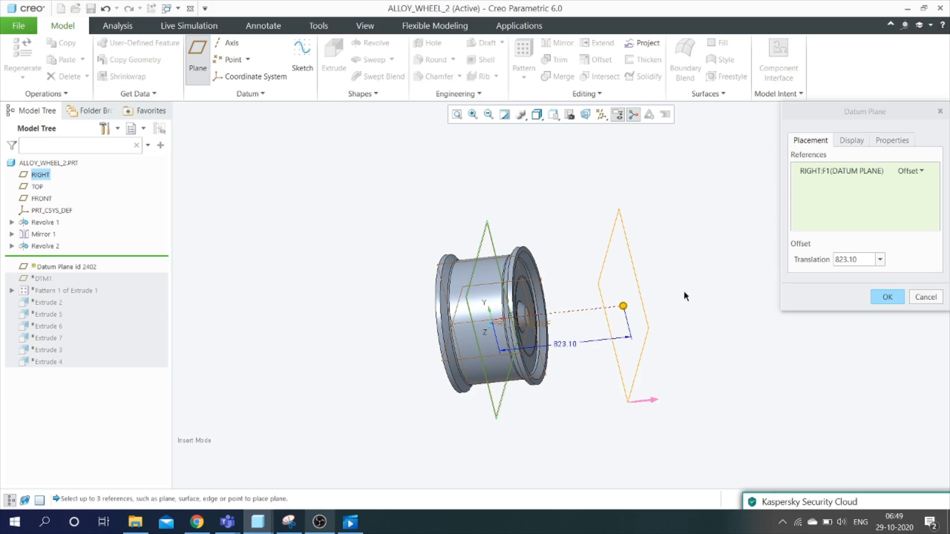
double_click(860, 259)
text(239)
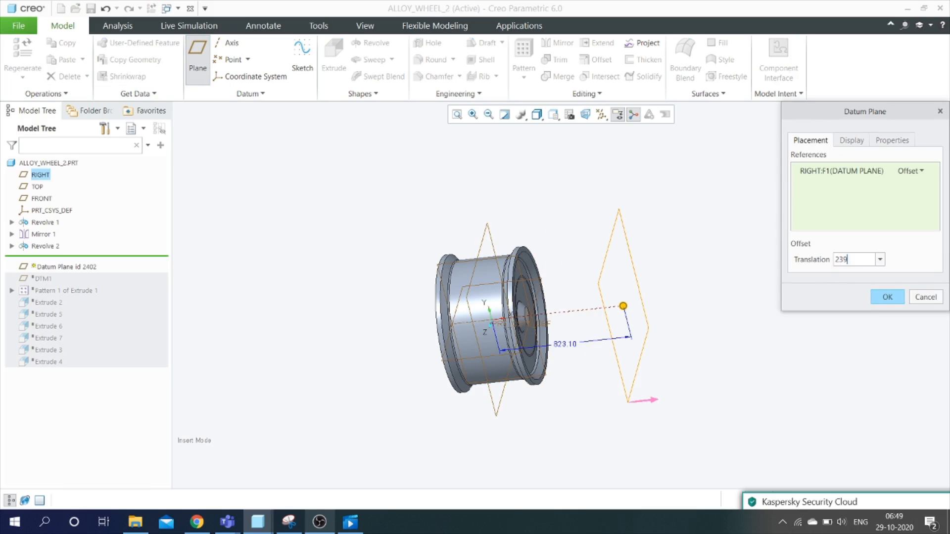
click(887, 297)
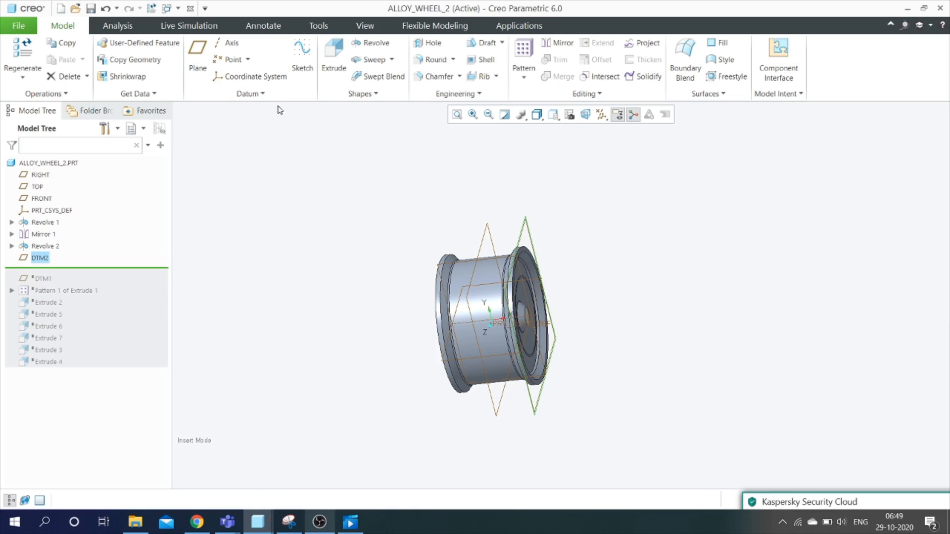
- Start an extrude sketch on the new offset plane and project the upper arcs of the disc's outer edge
click(334, 68)
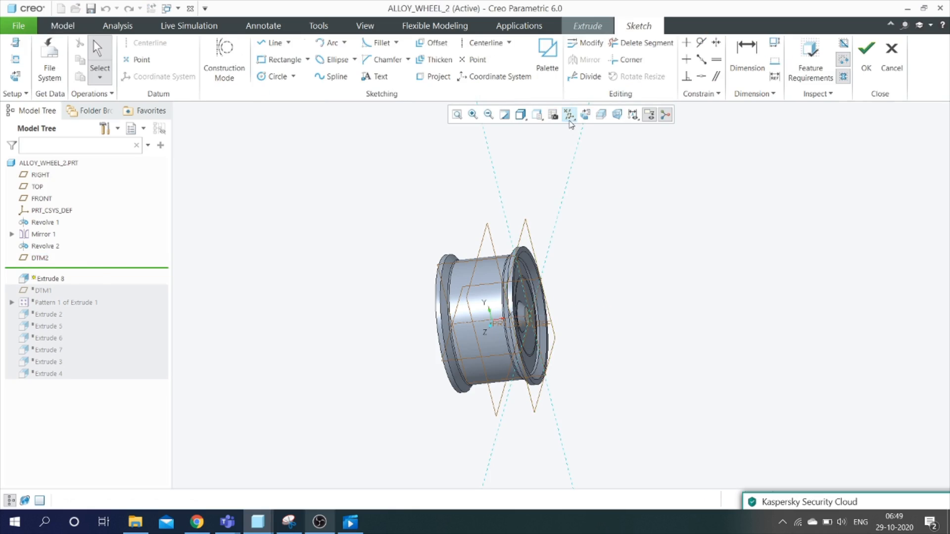
click(585, 116)
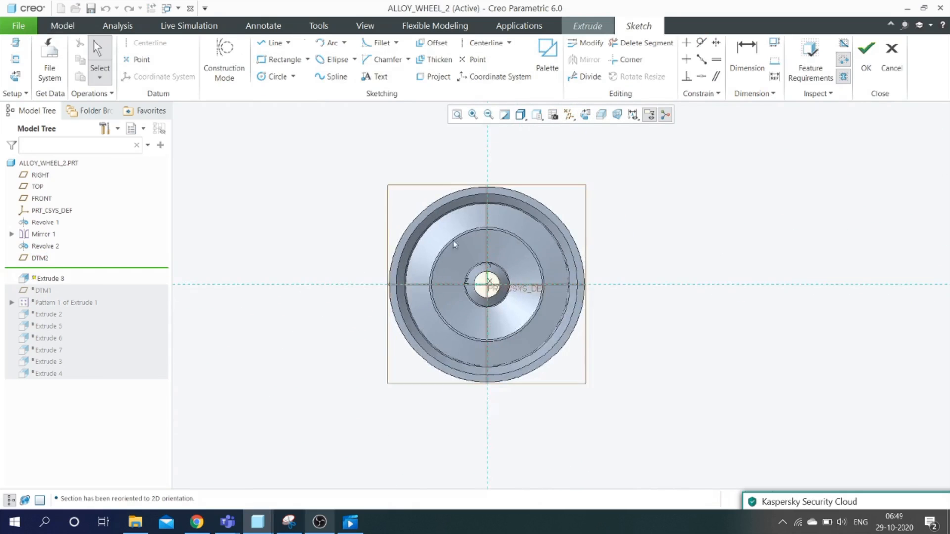
click(433, 76)
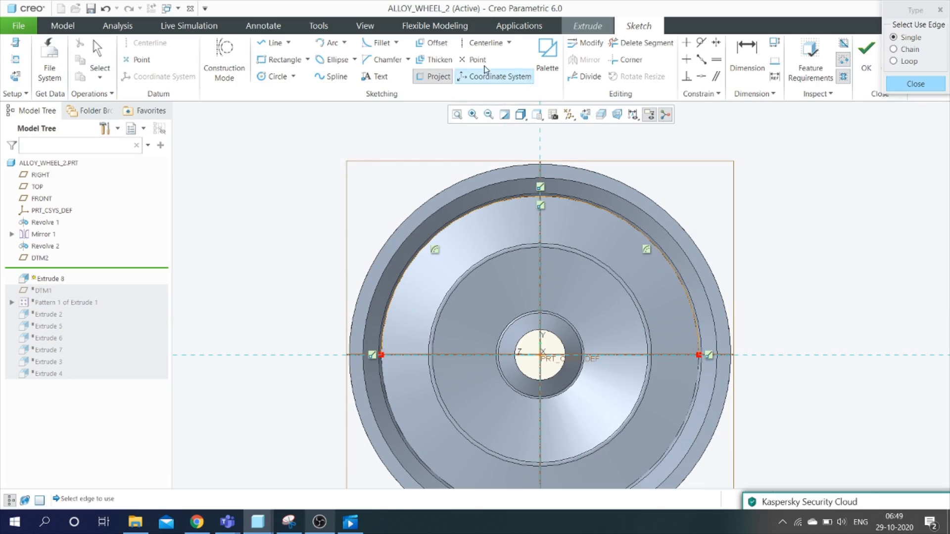
- Sketch two slanted centerlines through the wheel's centre, one on each side of the vertical reference, at about 78° to the horizontal
click(476, 48)
click(540, 355)
click(519, 274)
click(540, 354)
click(563, 261)
middle_click(608, 233)
scroll(526, 252, up, 2)
scroll(548, 271, down, 2)
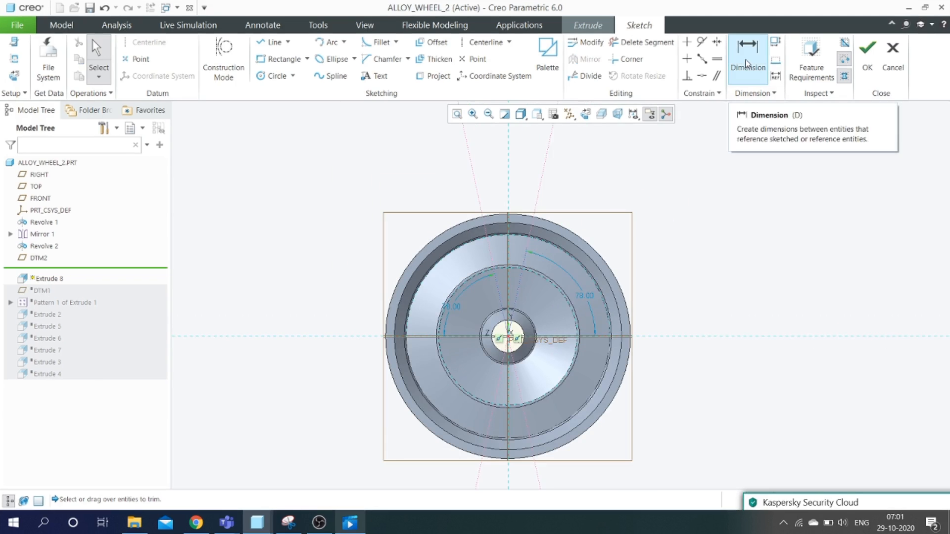
- Dimension the angles between the vertical reference and the two slanted centerlines, accepting 12° for the left one
click(747, 55)
scroll(542, 198, down, 2)
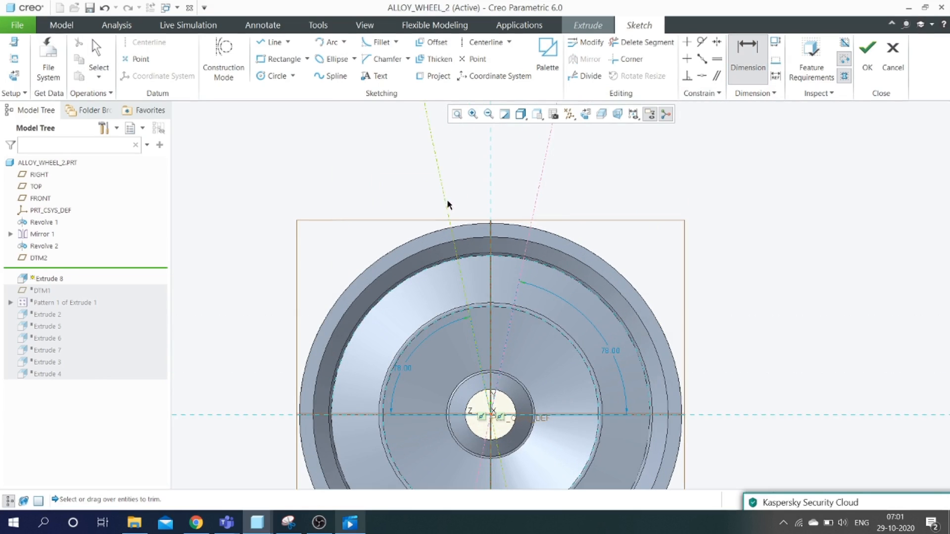
click(489, 198)
click(460, 196)
middle_click(495, 193)
key(Return)
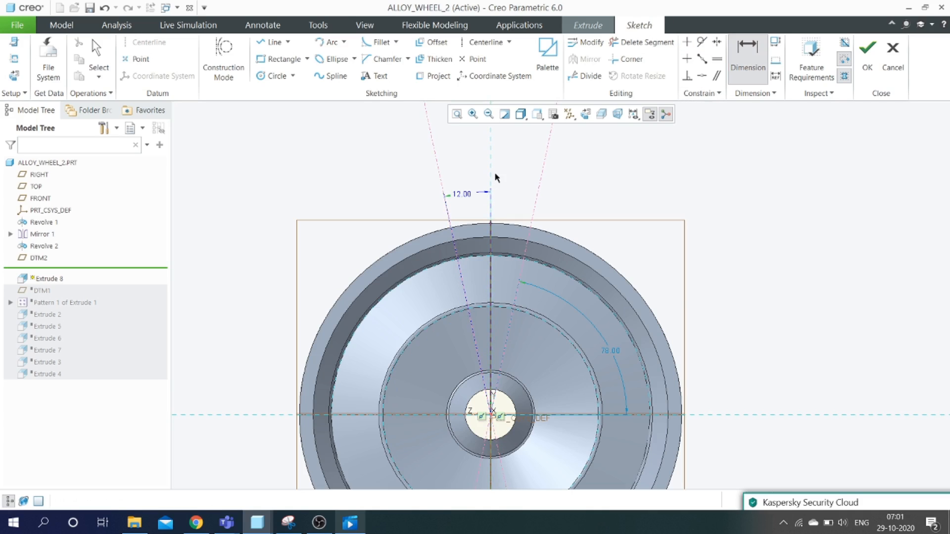
middle_click(512, 163)
key(Return)
- Project the two upper arcs of the edge where the wheel disc meets the rim into the sketch
scroll(446, 244, down, 3)
scroll(435, 227, up, 6)
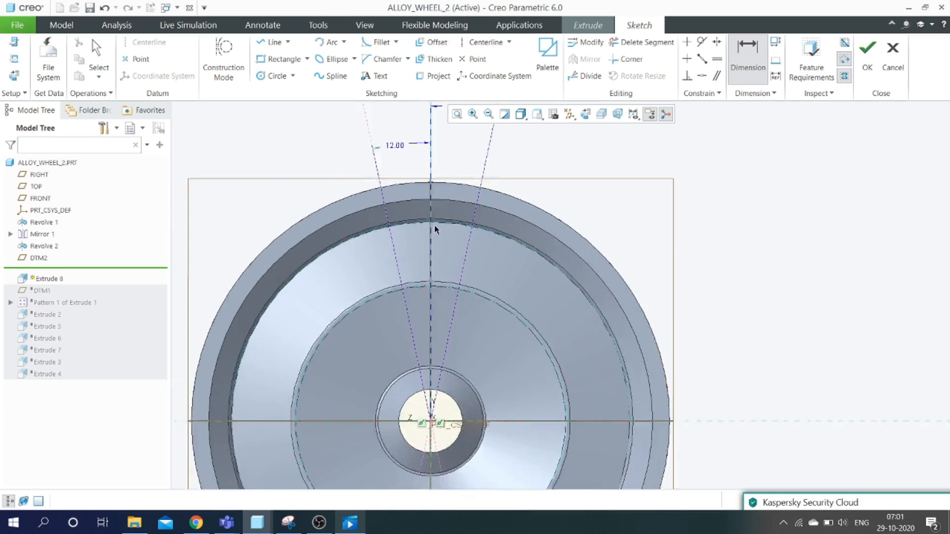
click(437, 76)
scroll(402, 220, up, 1)
scroll(403, 221, up, 1)
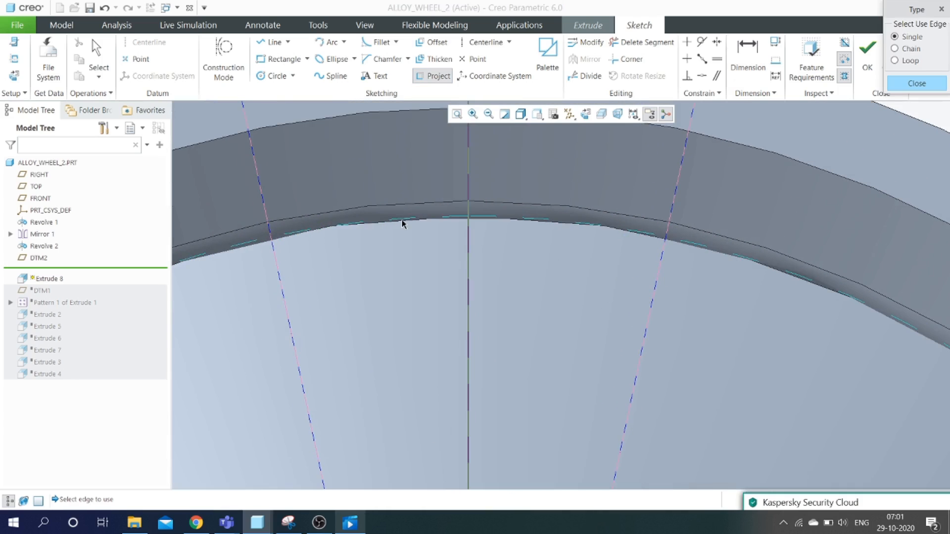
click(403, 223)
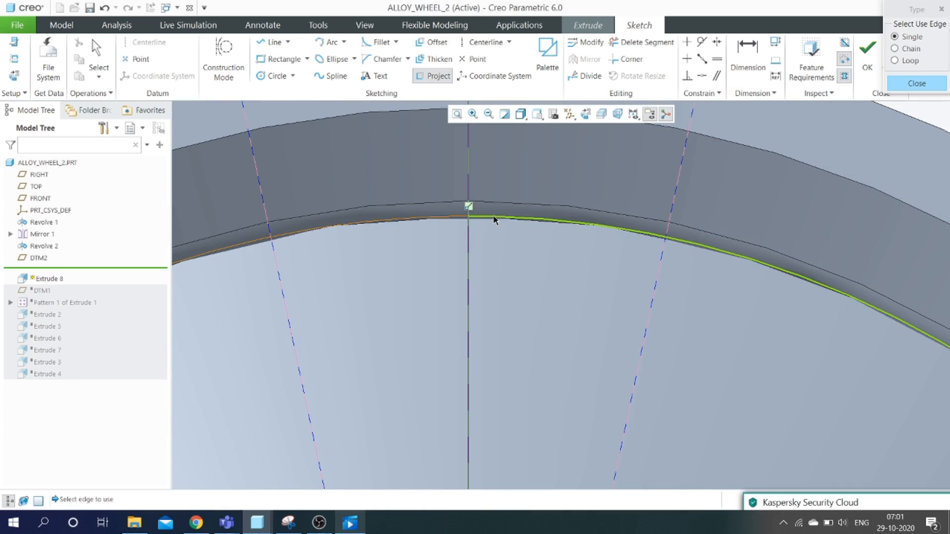
click(502, 216)
scroll(567, 220, down, 5)
scroll(605, 232, up, 2)
scroll(557, 215, down, 1)
scroll(558, 214, down, 1)
scroll(563, 218, up, 1)
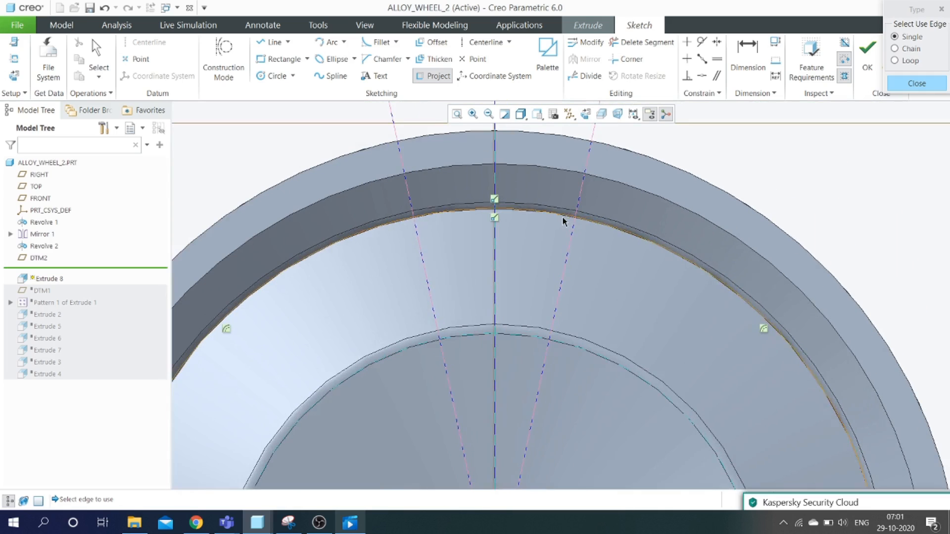
- Sketch two connected lines from the outer arc along the left centerline to the inner circle, ending on the vertical reference above the hub
click(470, 213)
scroll(364, 214, up, 2)
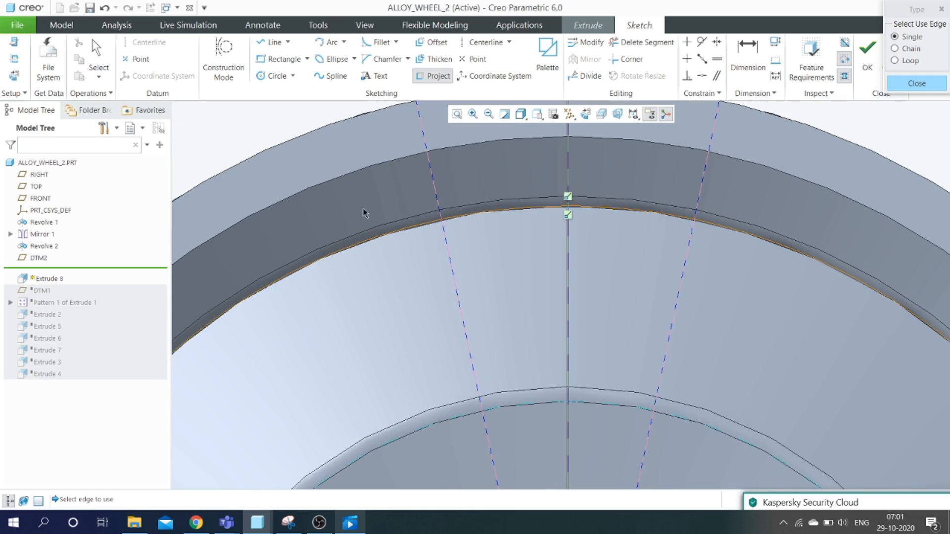
click(259, 45)
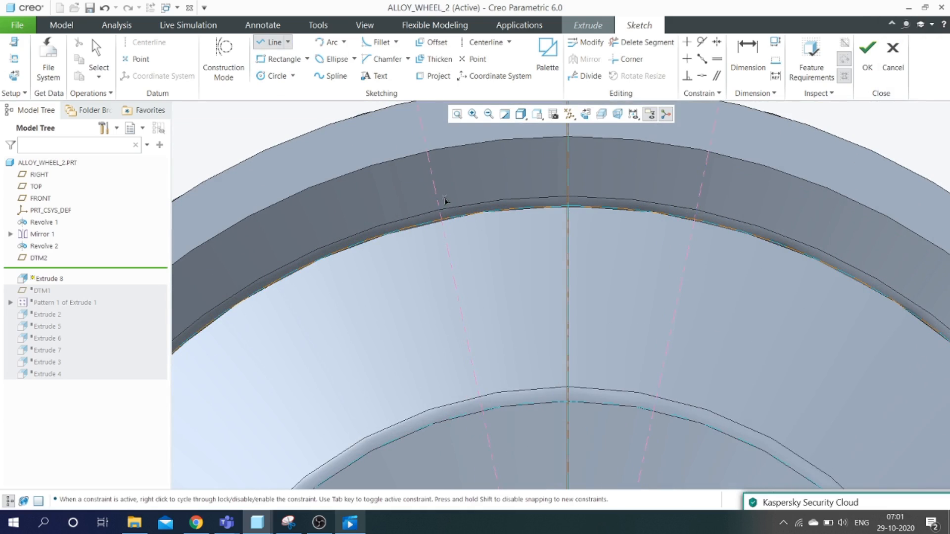
scroll(450, 210, up, 2)
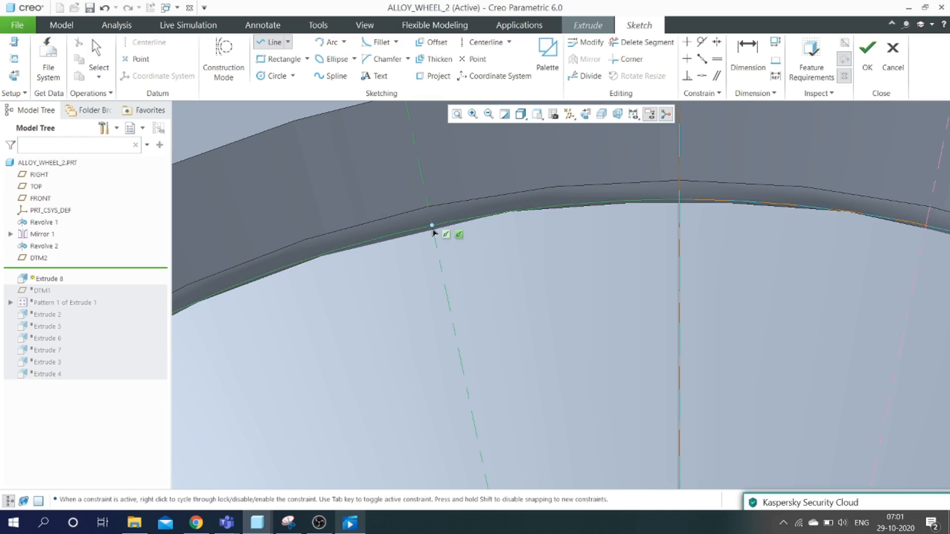
scroll(435, 237, down, 5)
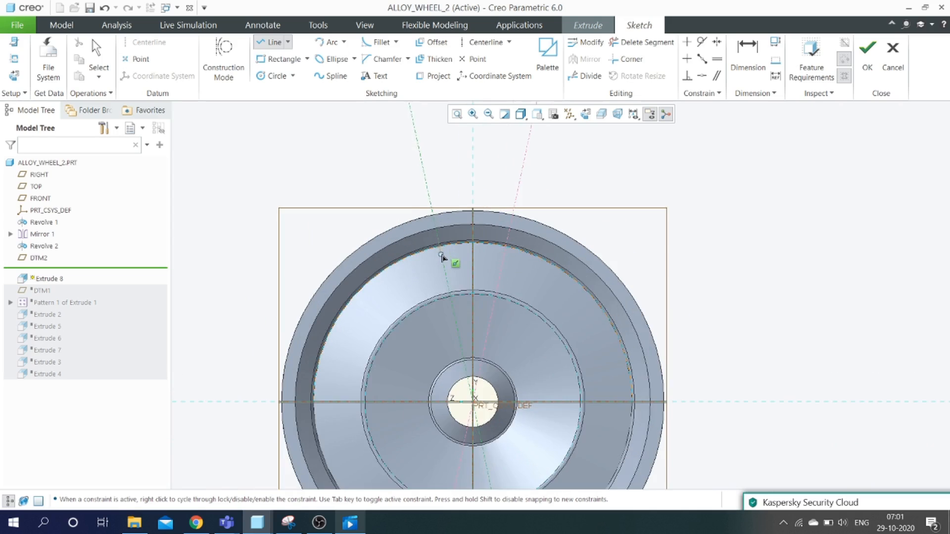
scroll(442, 257, up, 5)
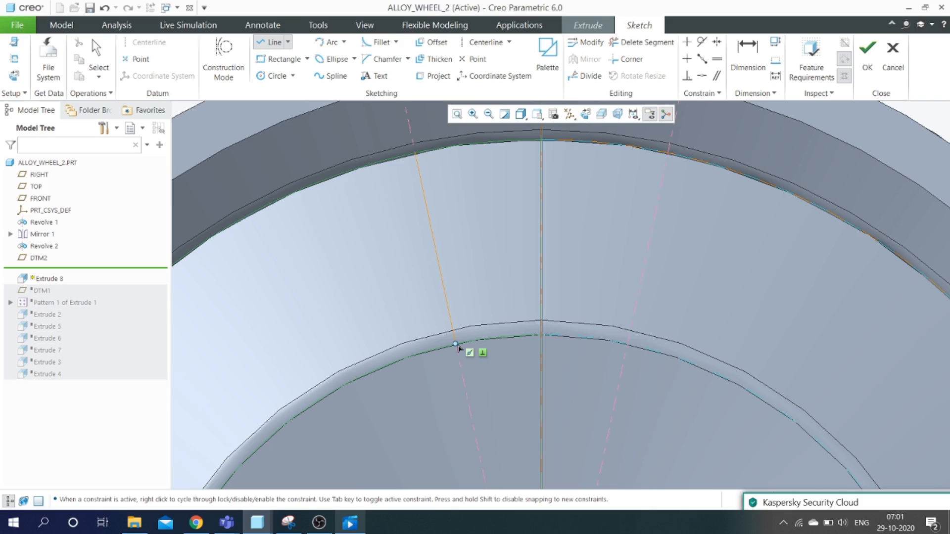
scroll(470, 322, down, 4)
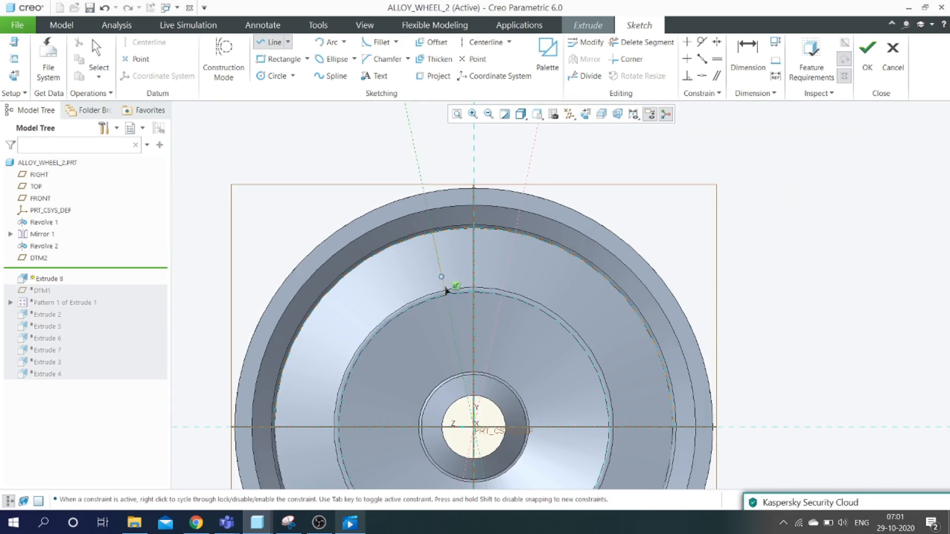
scroll(461, 321, up, 3)
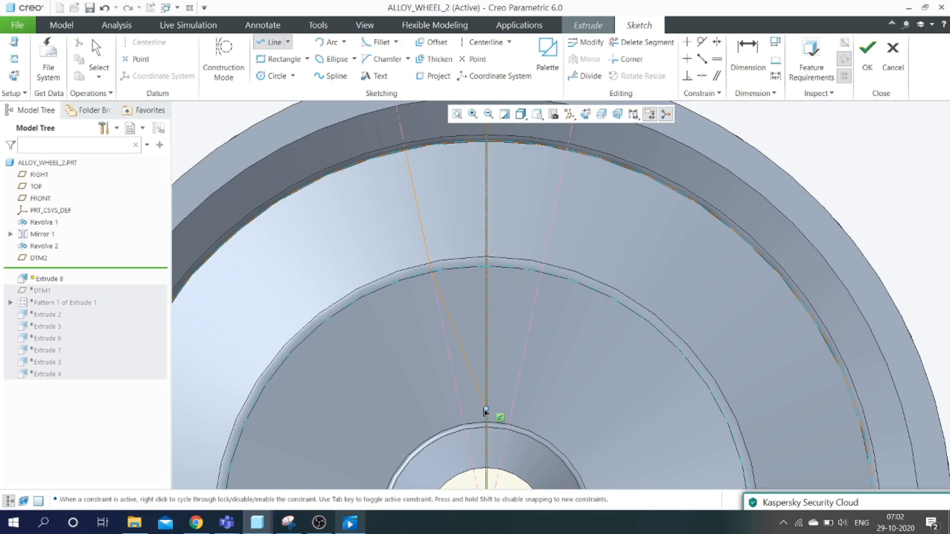
click(485, 410)
scroll(489, 410, up, 2)
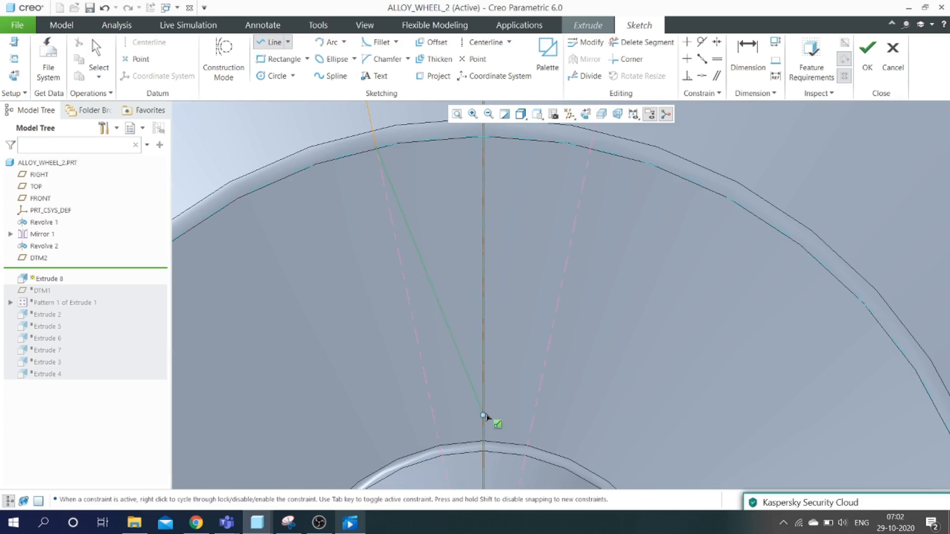
middle_click(498, 396)
middle_click(498, 396)
scroll(498, 401, down, 2)
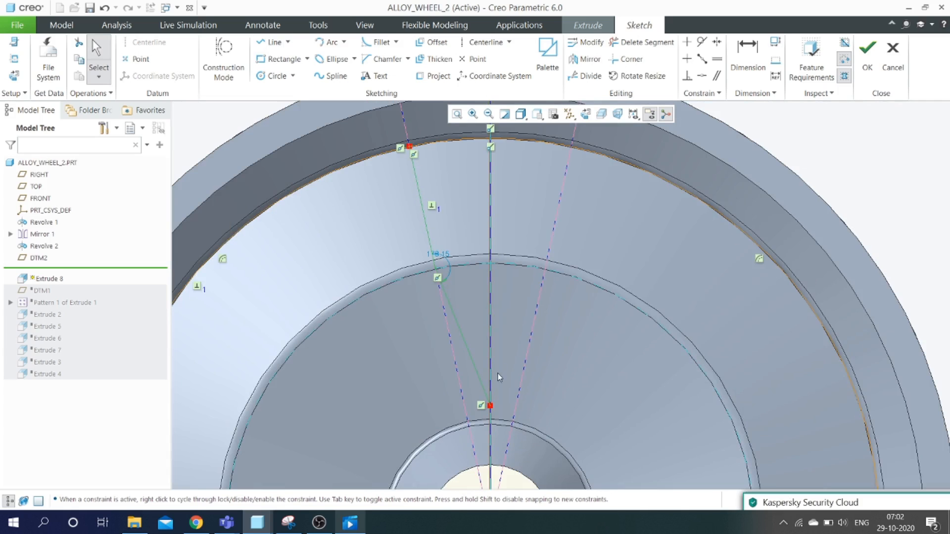
- Sketch two matching lines from the lower vertex to the right centerline at the inner circle, continuing along it to the outer arc
click(273, 42)
click(490, 403)
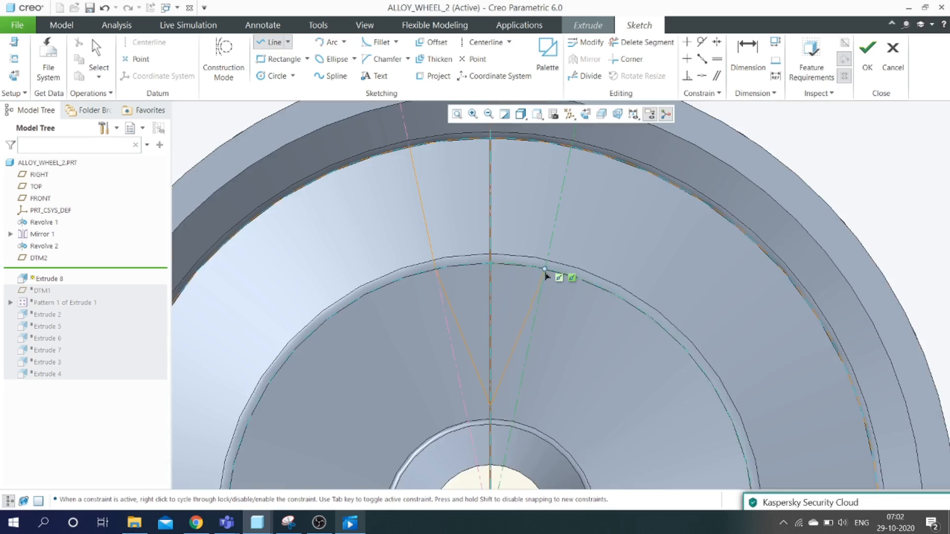
scroll(544, 277, up, 2)
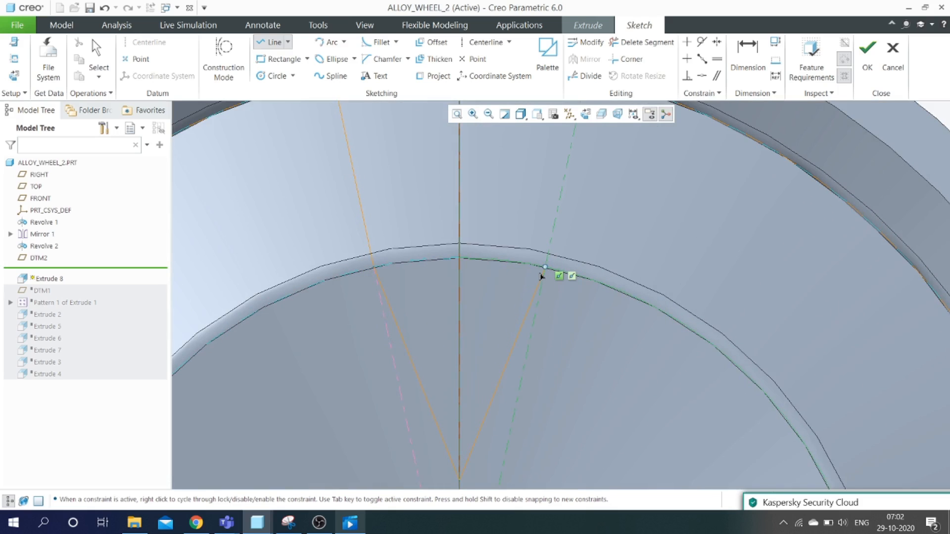
scroll(507, 265, up, 3)
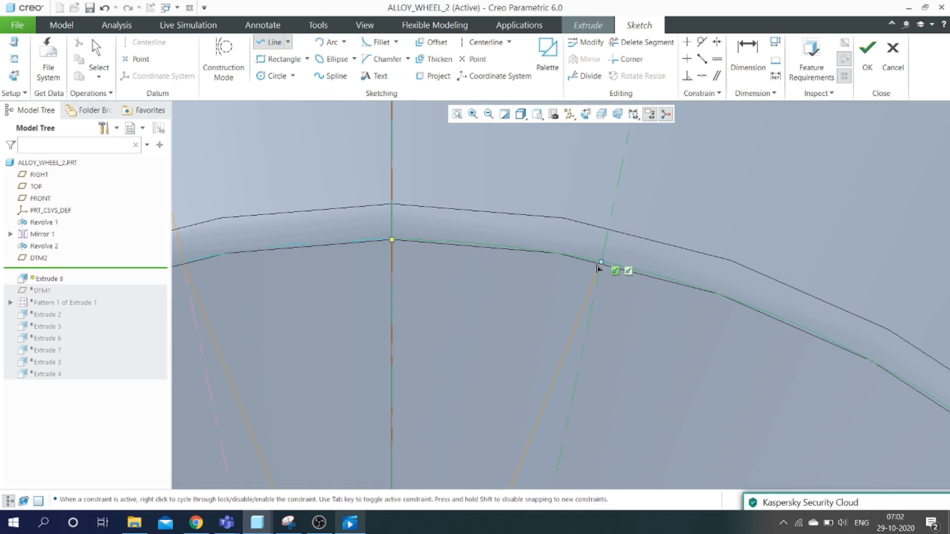
scroll(564, 319, down, 5)
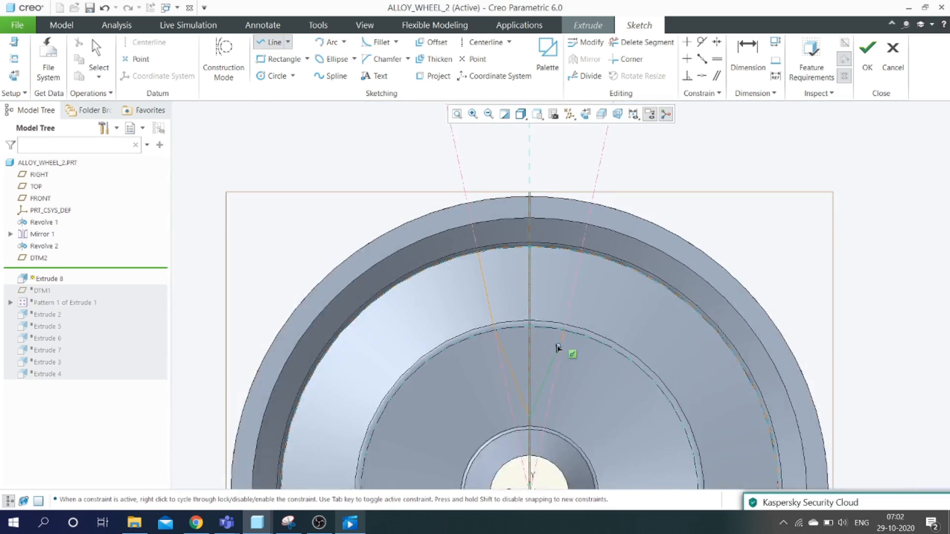
scroll(573, 341, down, 2)
scroll(574, 301, up, 2)
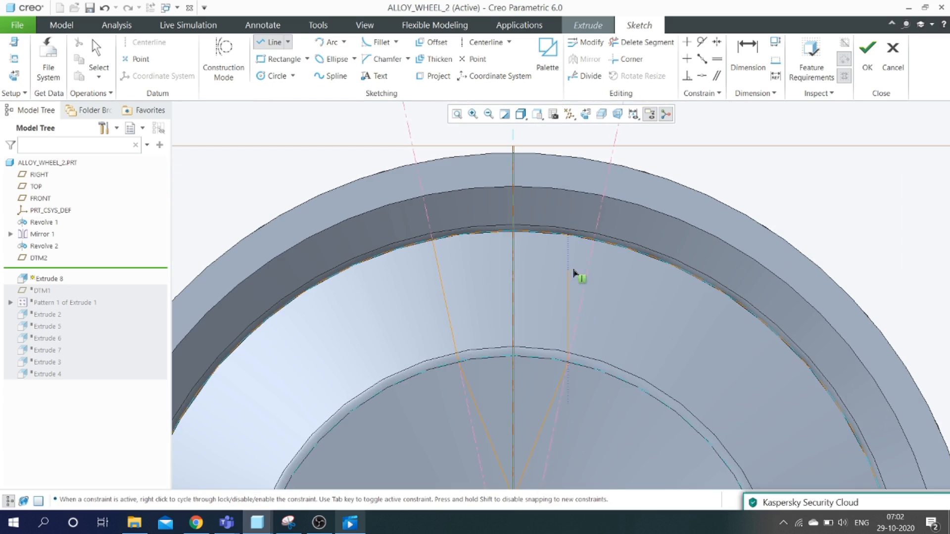
scroll(588, 288, down, 2)
scroll(587, 277, up, 2)
scroll(591, 260, up, 1)
scroll(600, 243, up, 1)
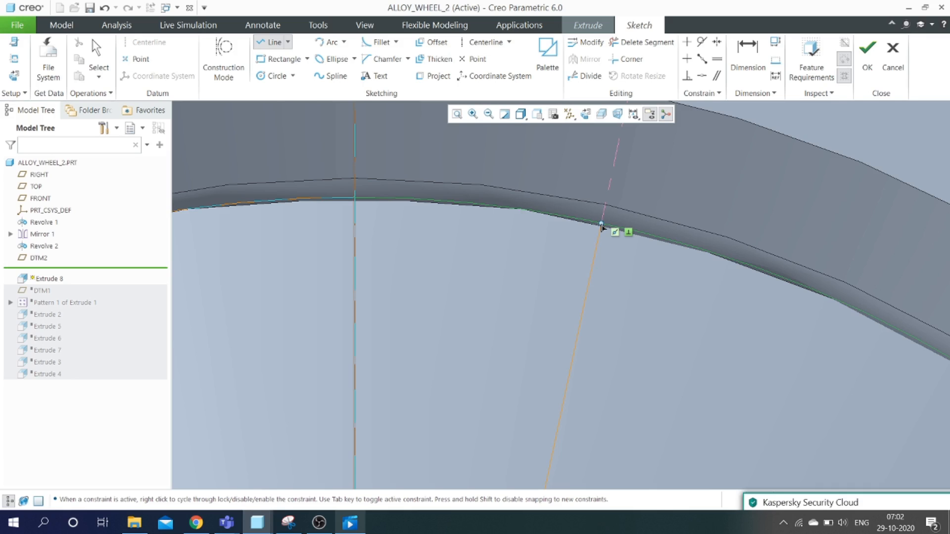
click(601, 227)
middle_click(621, 269)
scroll(621, 269, down, 2)
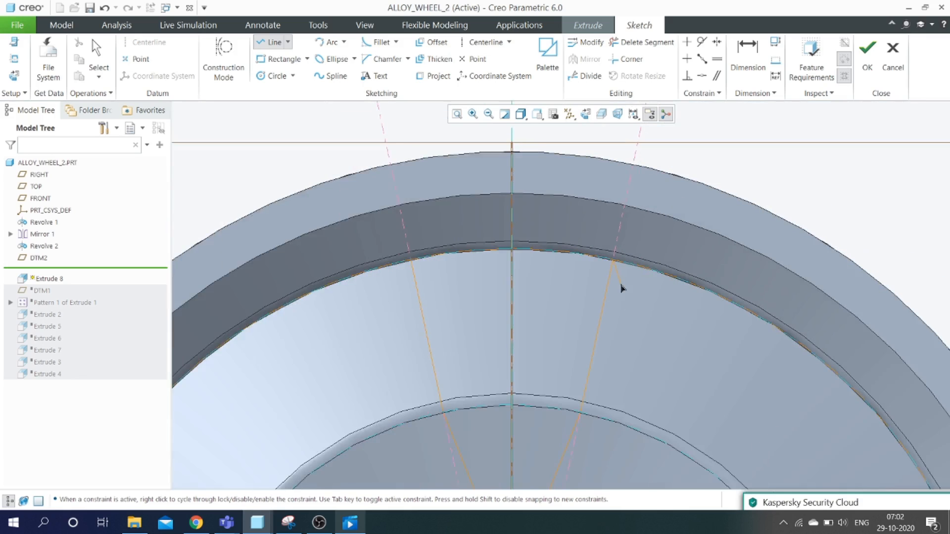
middle_click(508, 262)
scroll(509, 262, down, 2)
scroll(622, 275, up, 2)
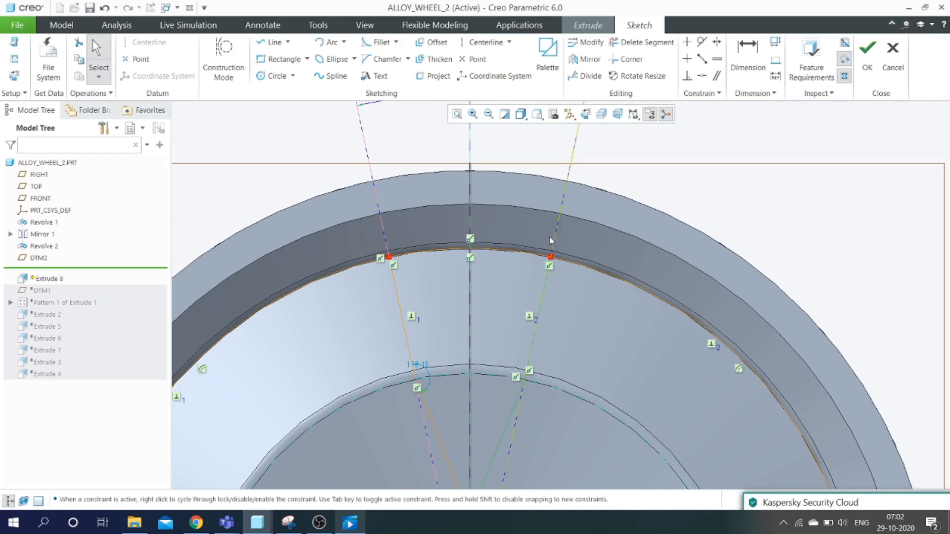
- Trim the projected outer arcs outside the two slanted lines to leave a closed wedge profile
click(641, 42)
scroll(564, 292, up, 3)
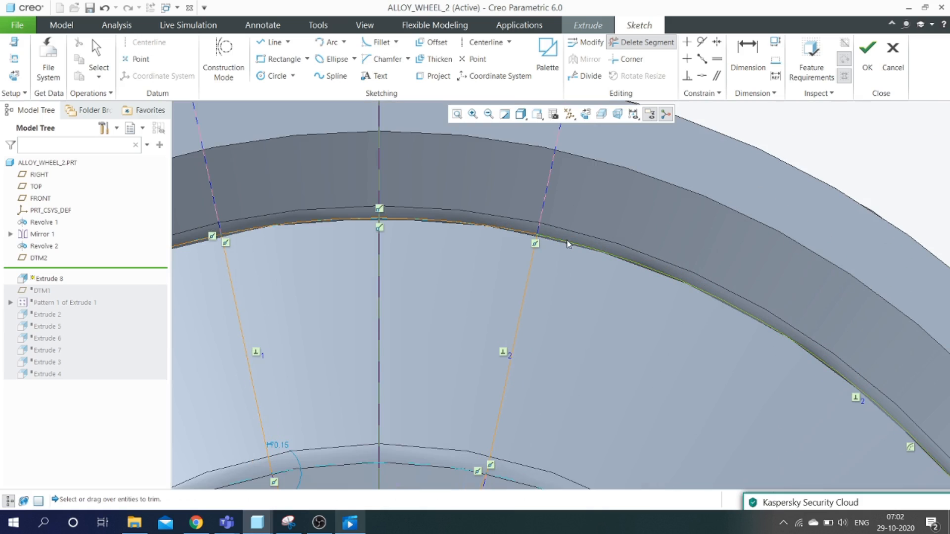
click(568, 242)
scroll(567, 241, down, 3)
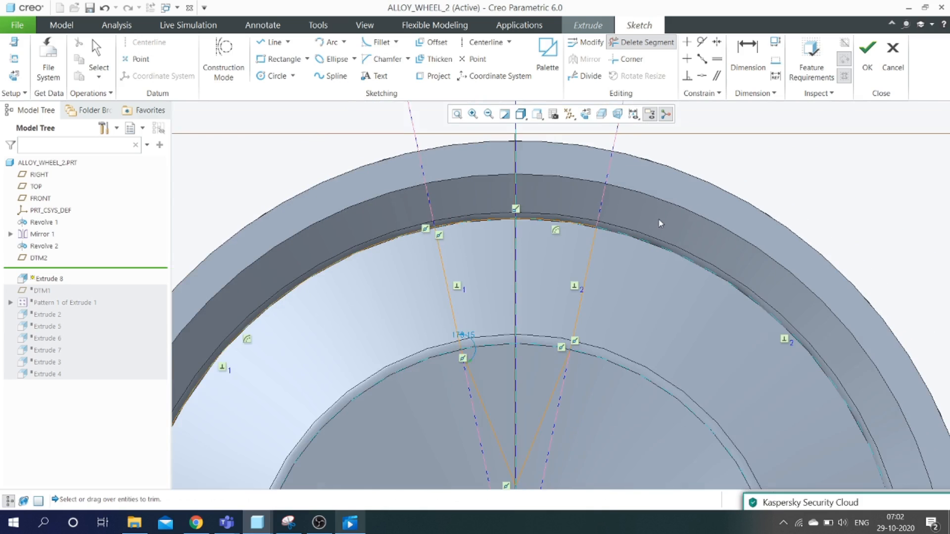
scroll(403, 236, up, 3)
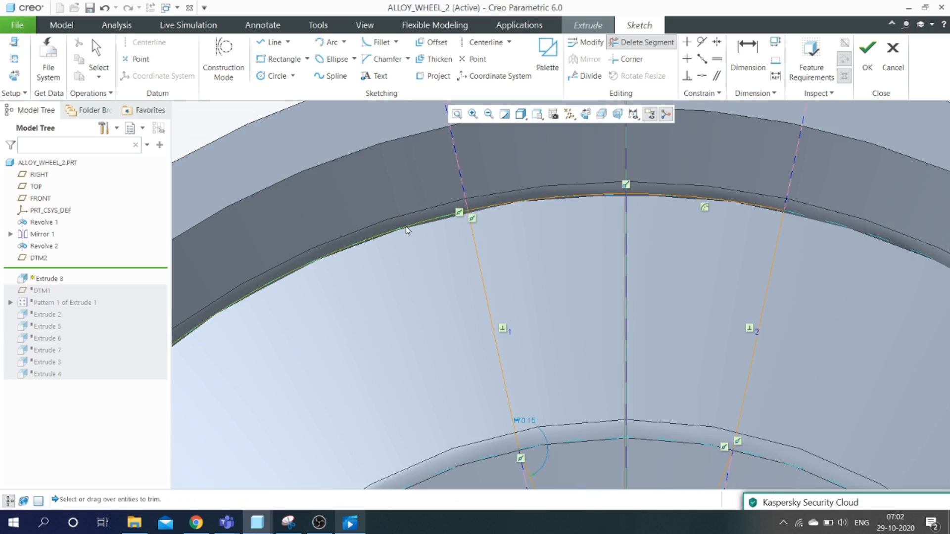
click(406, 227)
middle_click(411, 189)
scroll(411, 189, down, 5)
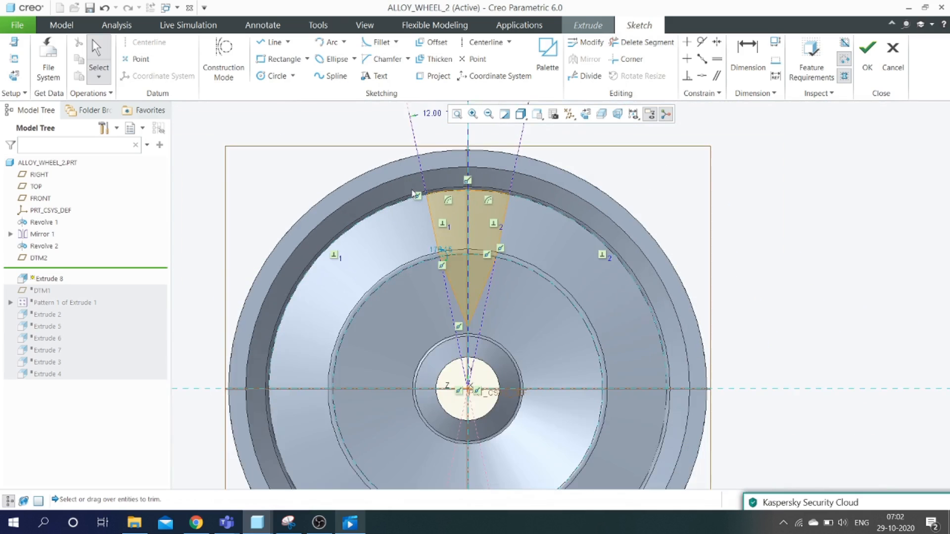
- Set the angle between the wedge's two left-hand line segments to 170°
scroll(455, 277, up, 3)
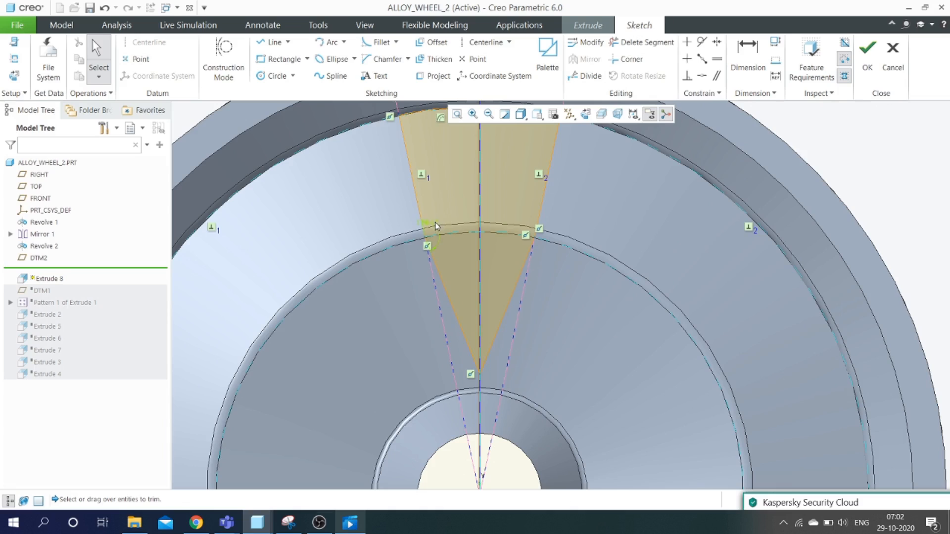
click(432, 223)
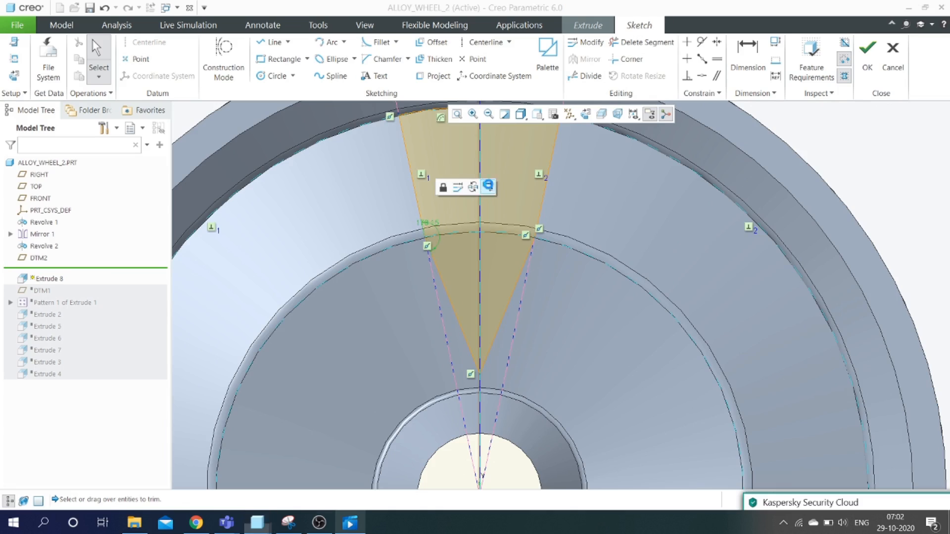
double_click(430, 220)
click(465, 184)
double_click(433, 225)
text(170)
key(Return)
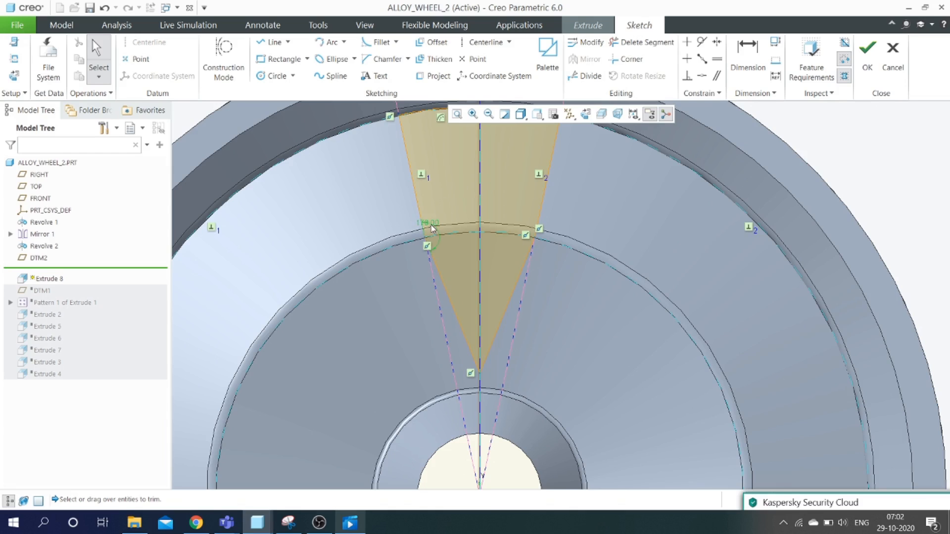
click(573, 230)
scroll(574, 230, down, 3)
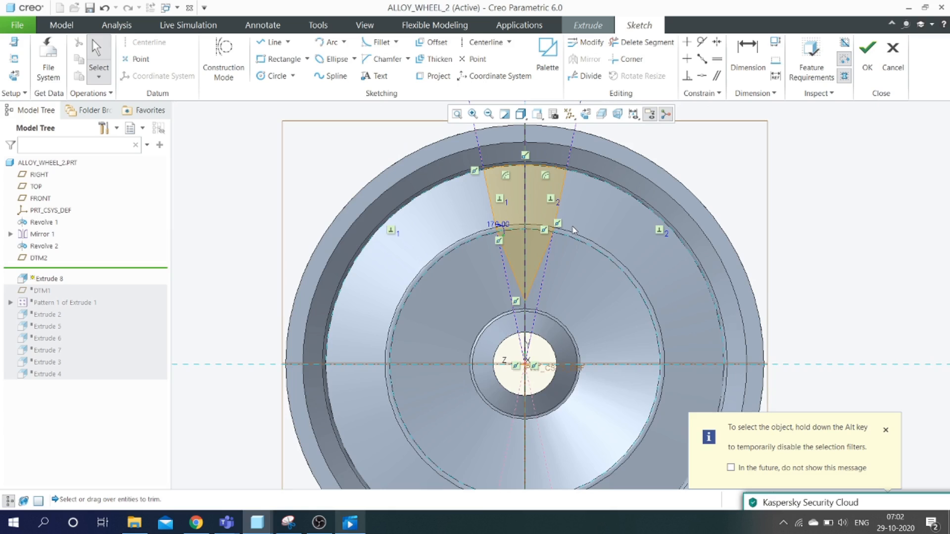
- Finish the sketch and extrude the wedge into the wheel to a depth of 250, removing material from the disc
click(867, 56)
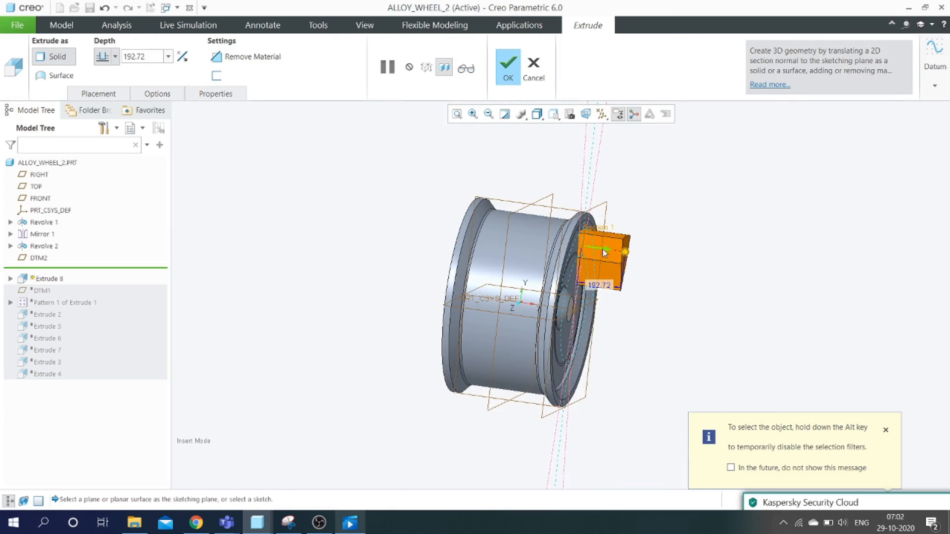
drag(609, 252, 520, 247)
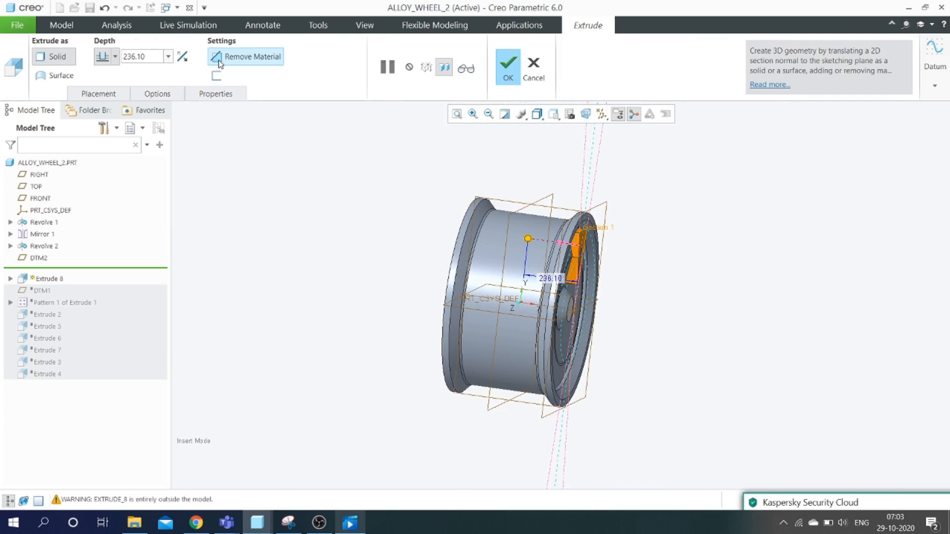
double_click(153, 58)
text(25)
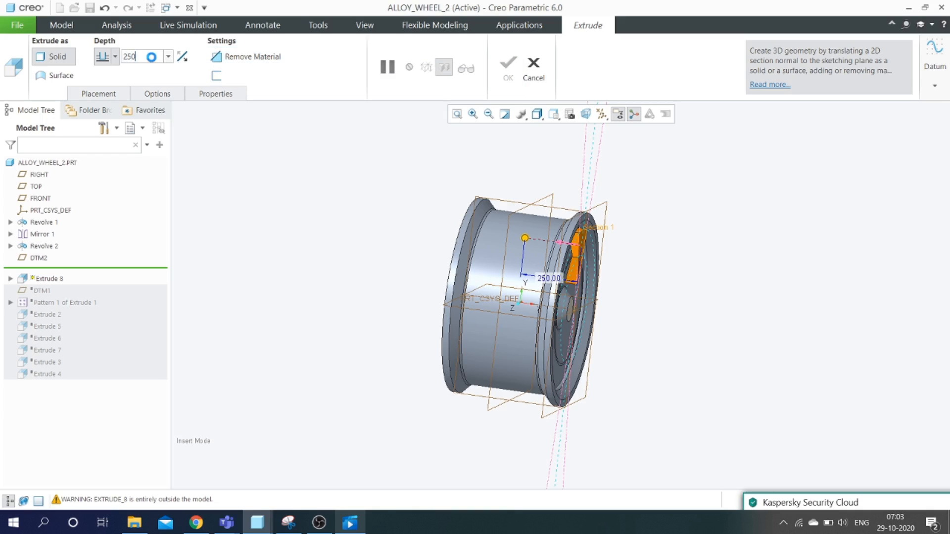
text(0)
key(Return)
click(228, 61)
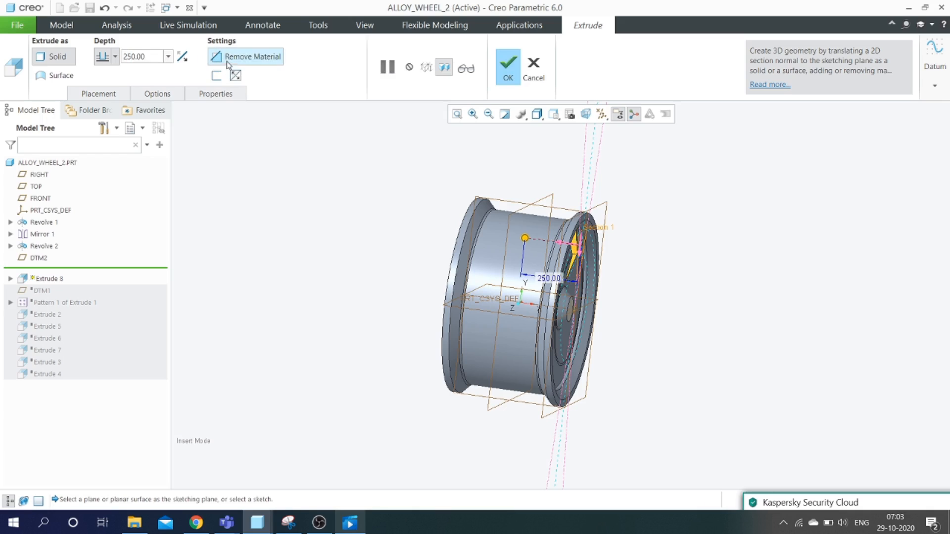
click(507, 76)
middle_drag(350, 206, 290, 204)
scroll(532, 255, up, 4)
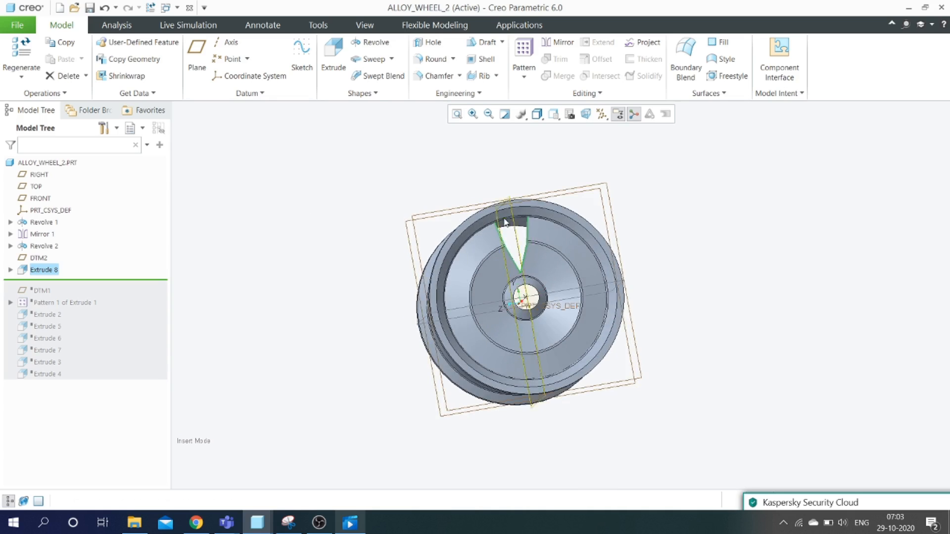
- Start an axis pattern of the wedge-shaped cut about the wheel's central axis
scroll(536, 281, down, 2)
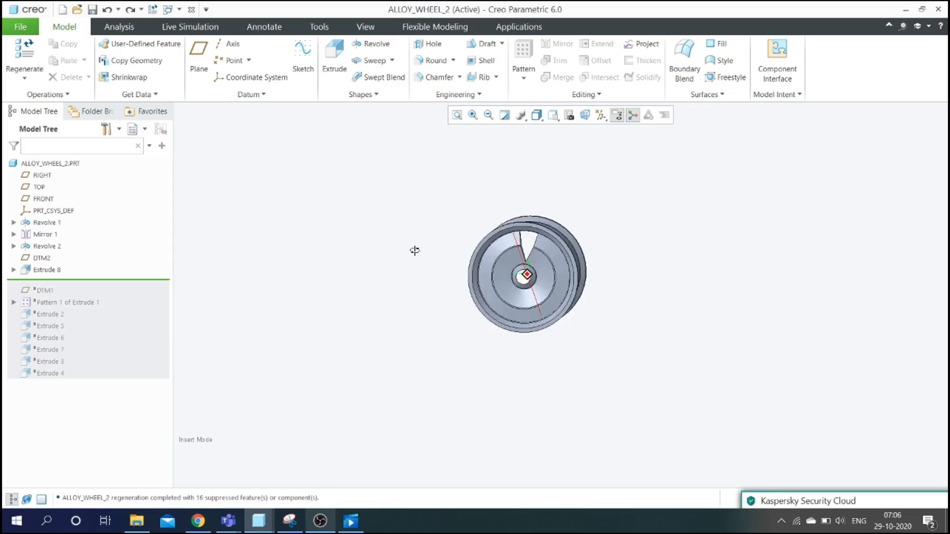
middle_drag(413, 251, 444, 254)
scroll(560, 239, down, 5)
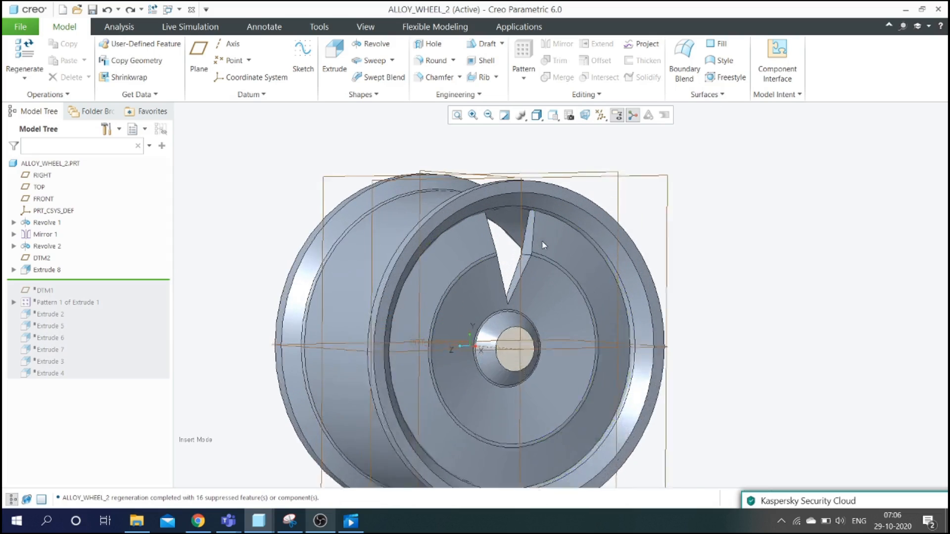
scroll(527, 242, up, 4)
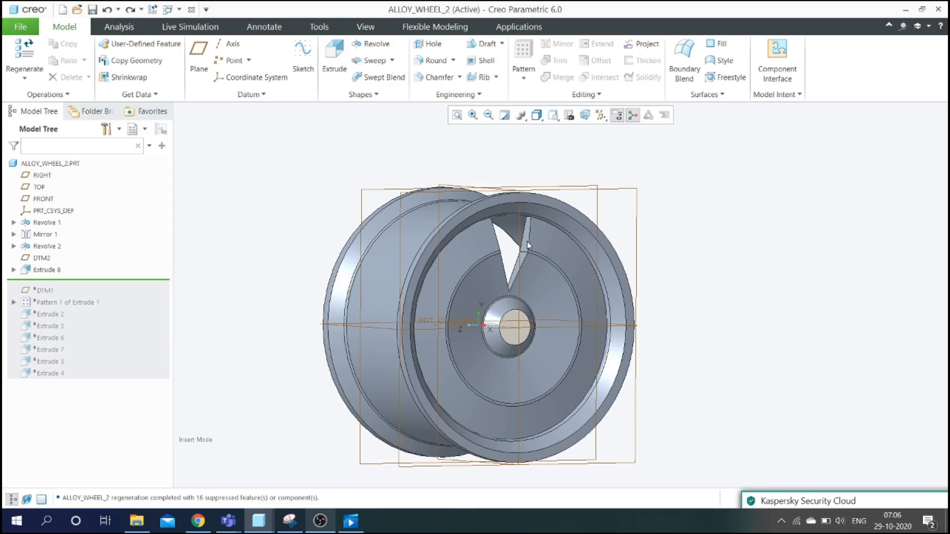
click(57, 270)
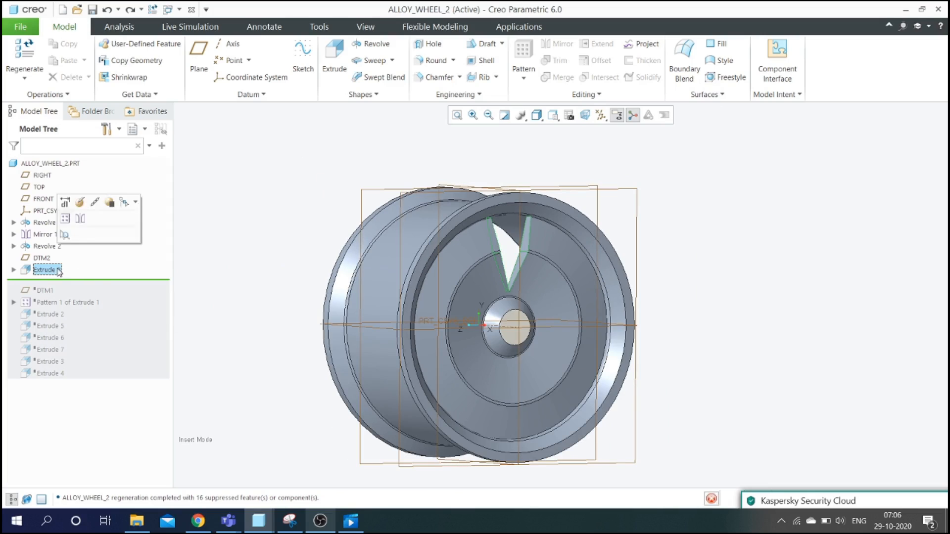
click(532, 55)
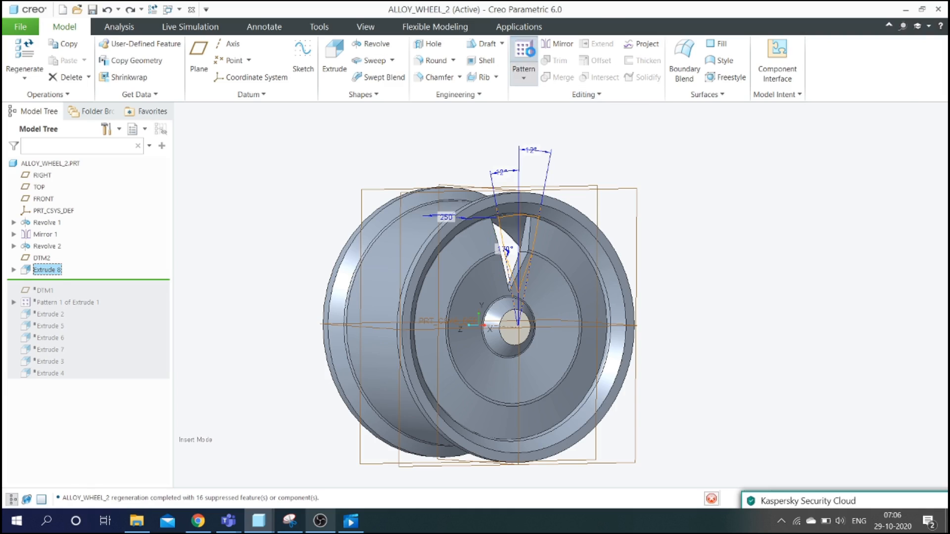
click(96, 60)
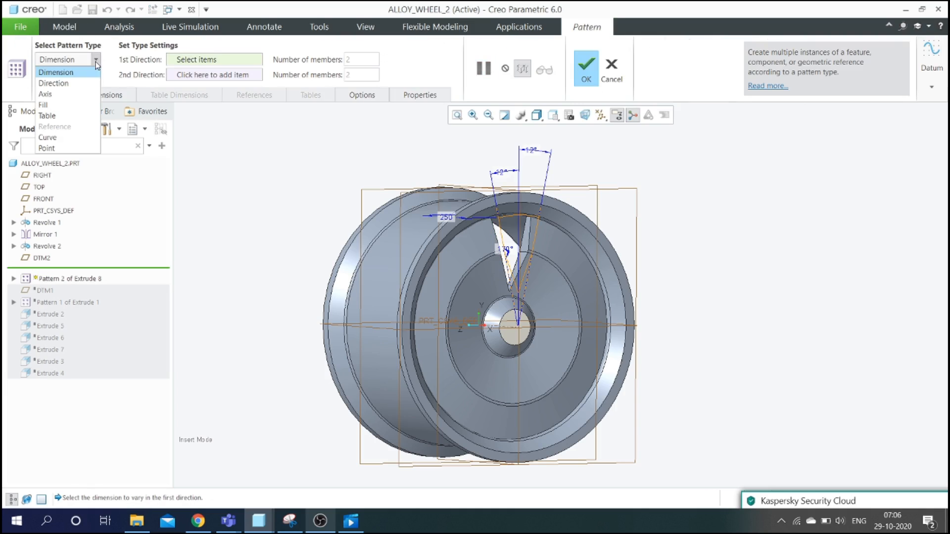
click(73, 93)
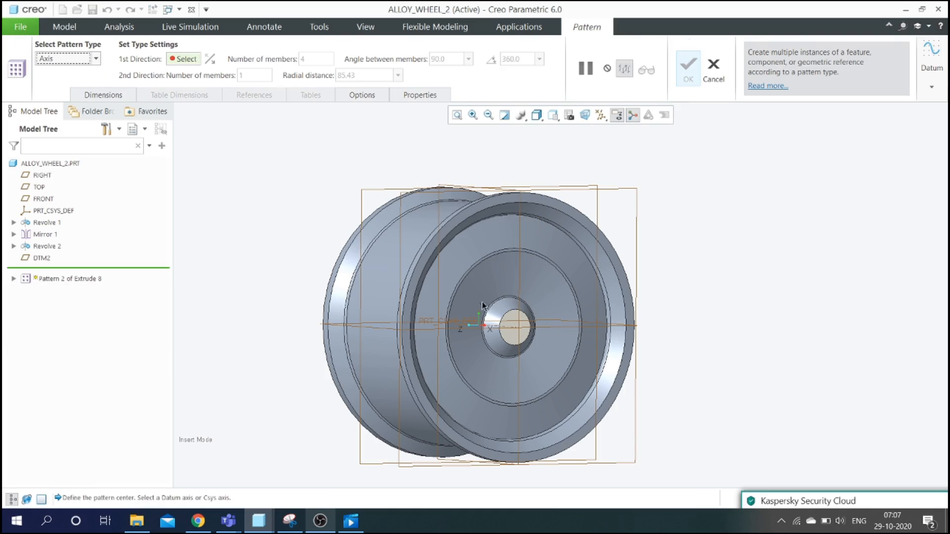
scroll(505, 328, down, 5)
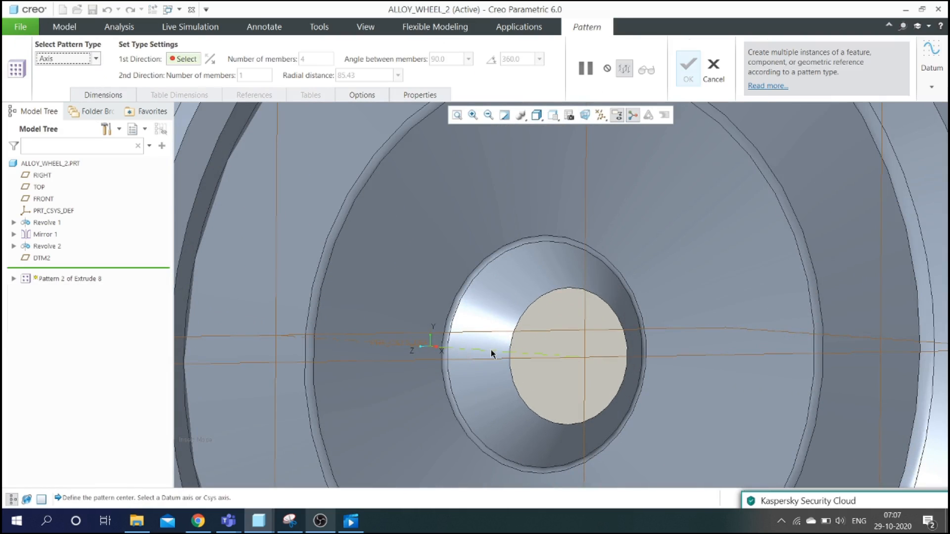
click(491, 353)
- Set the pattern to 8 members distributed over 360° and complete it
scroll(491, 353, up, 5)
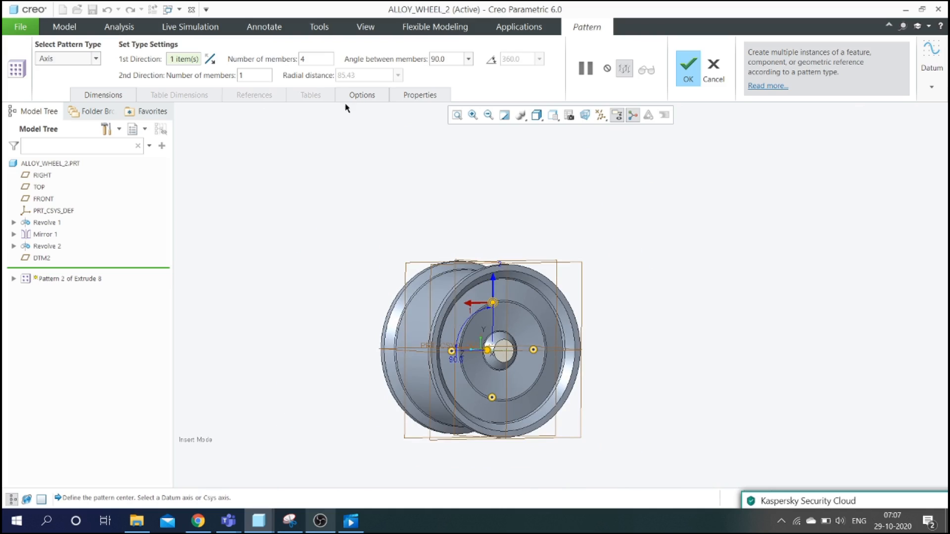
double_click(322, 57)
text(8)
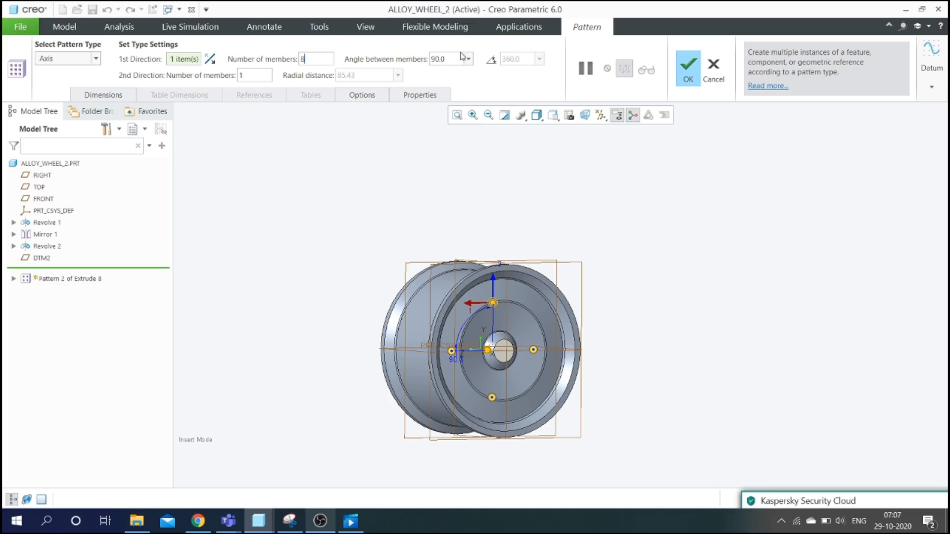
click(492, 60)
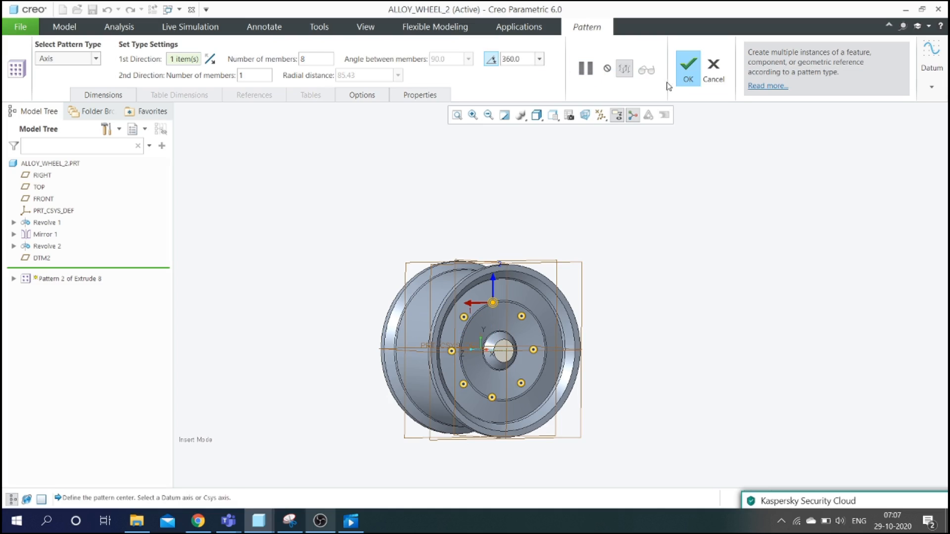
click(689, 75)
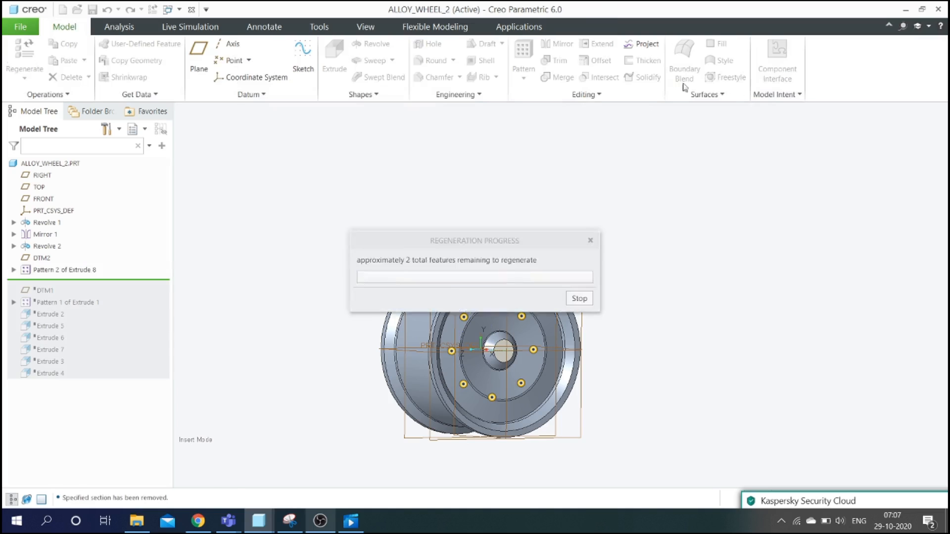
- Examine the patterned wedge openings and the spokes between them from several angles
scroll(551, 203, up, 2)
middle_drag(551, 203, 521, 195)
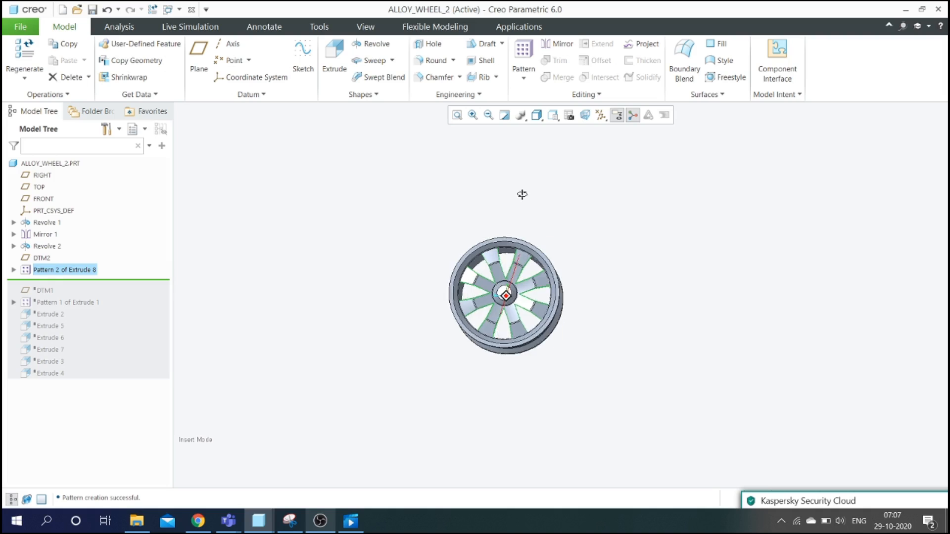
scroll(511, 268, down, 3)
scroll(511, 268, up, 2)
middle_drag(512, 268, 530, 273)
scroll(530, 273, down, 3)
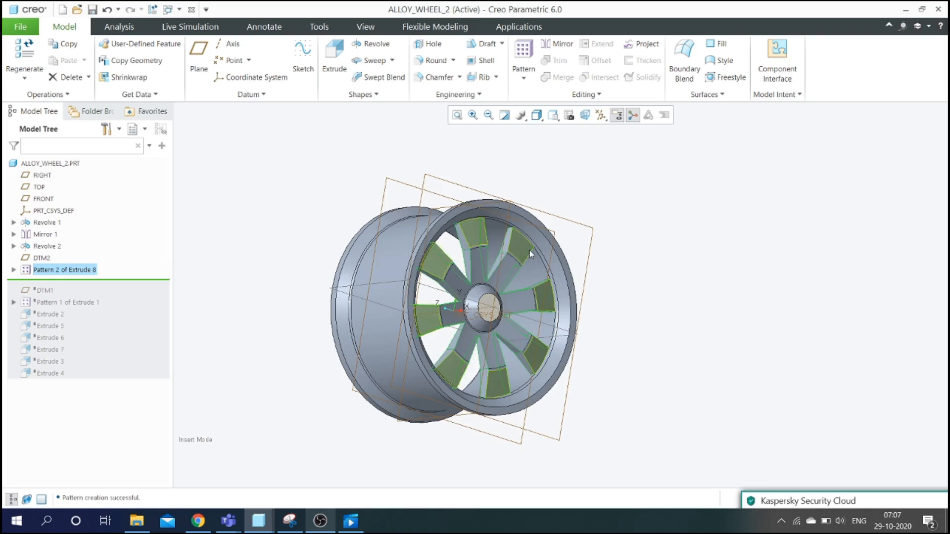
scroll(487, 304, down, 3)
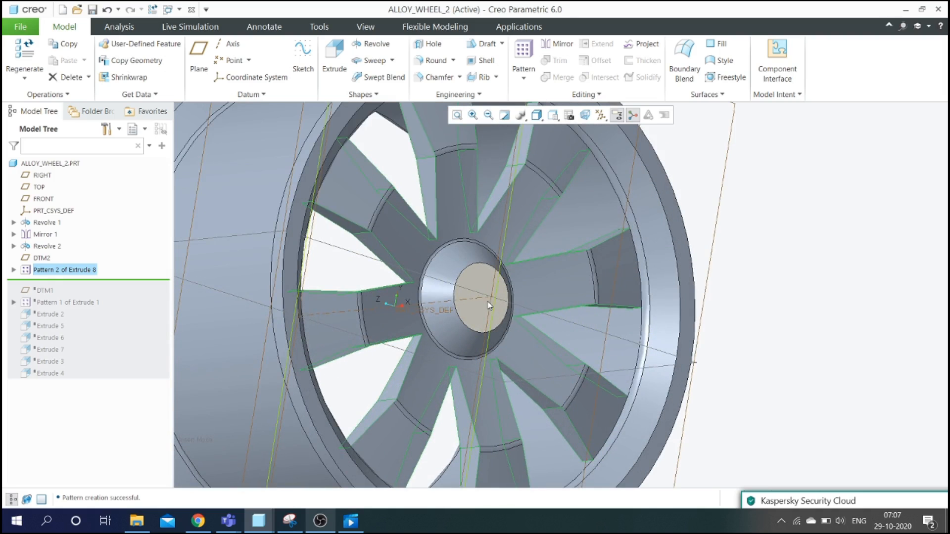
scroll(488, 305, up, 4)
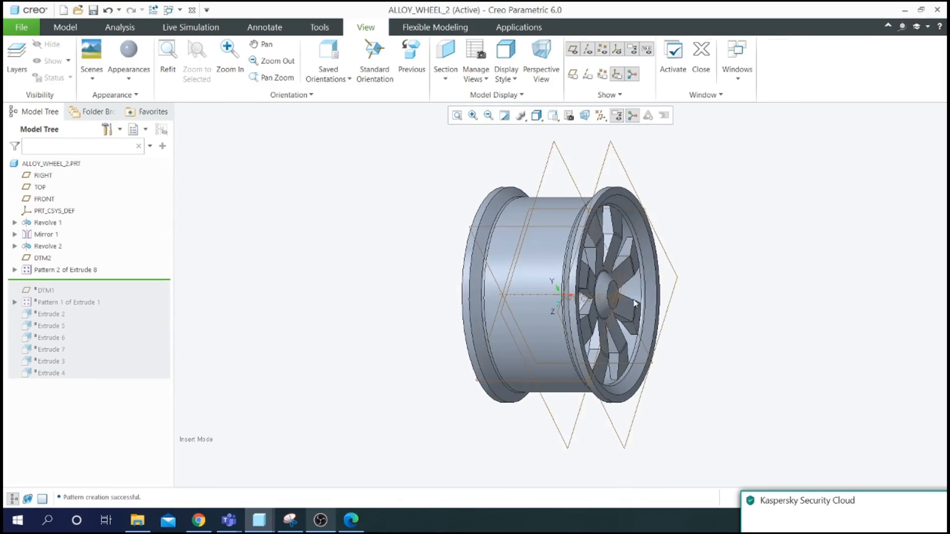
- Start an extrusion sketch on the flat circular front face of the hub
scroll(612, 292, down, 5)
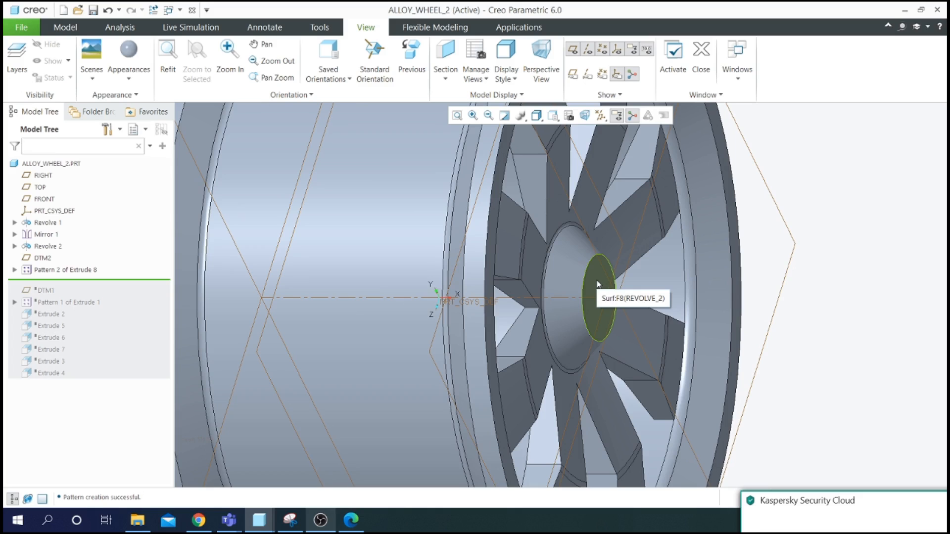
scroll(598, 284, up, 3)
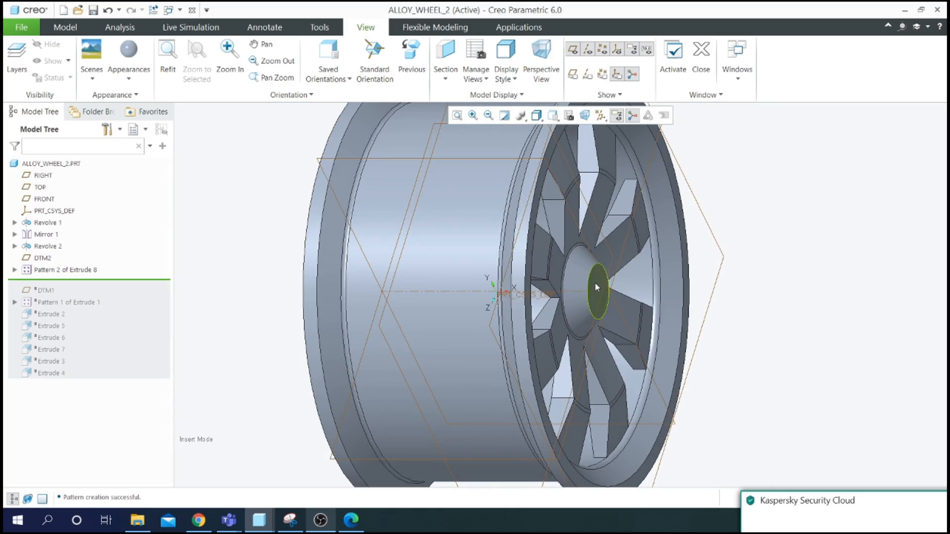
click(596, 287)
click(57, 28)
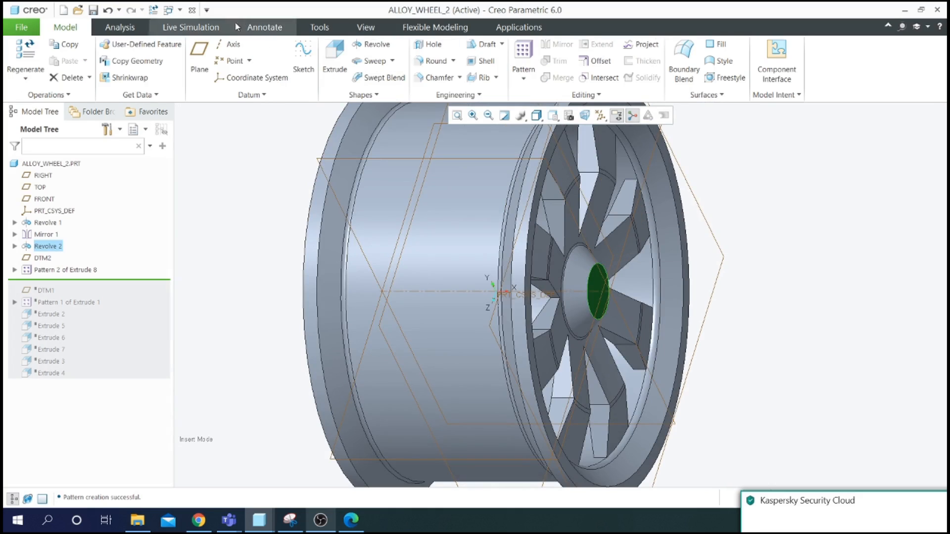
click(334, 58)
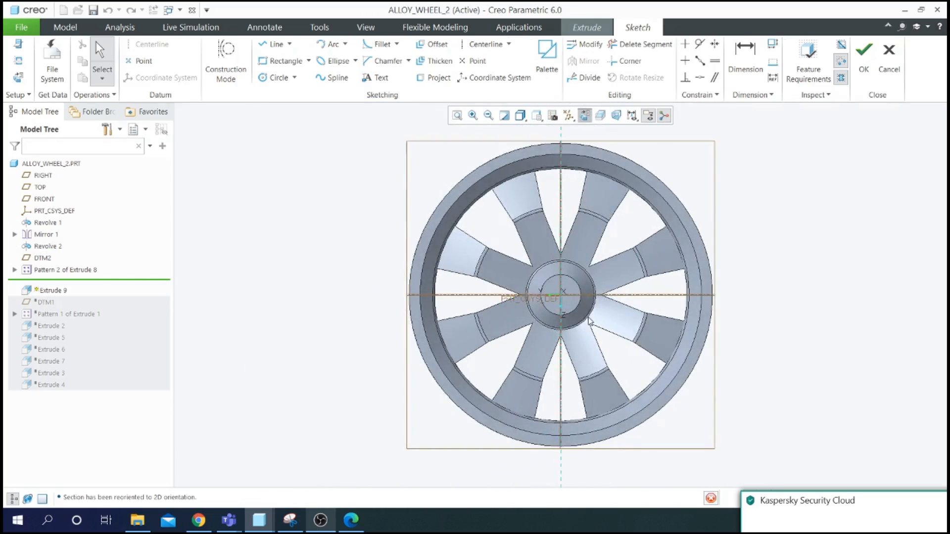
scroll(591, 324, down, 5)
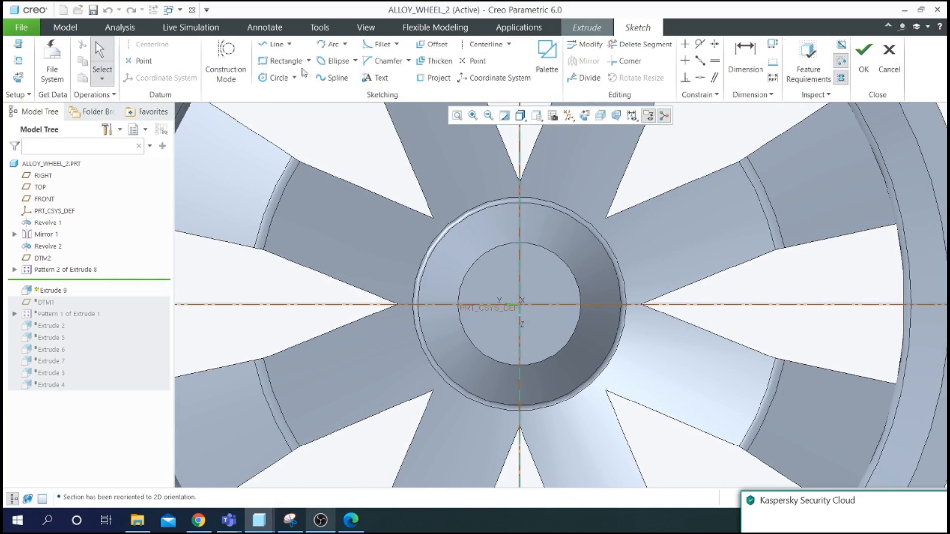
- Draw two concentric circles at the hub's center, one on the face's outer edge and a smaller one inside it
click(294, 78)
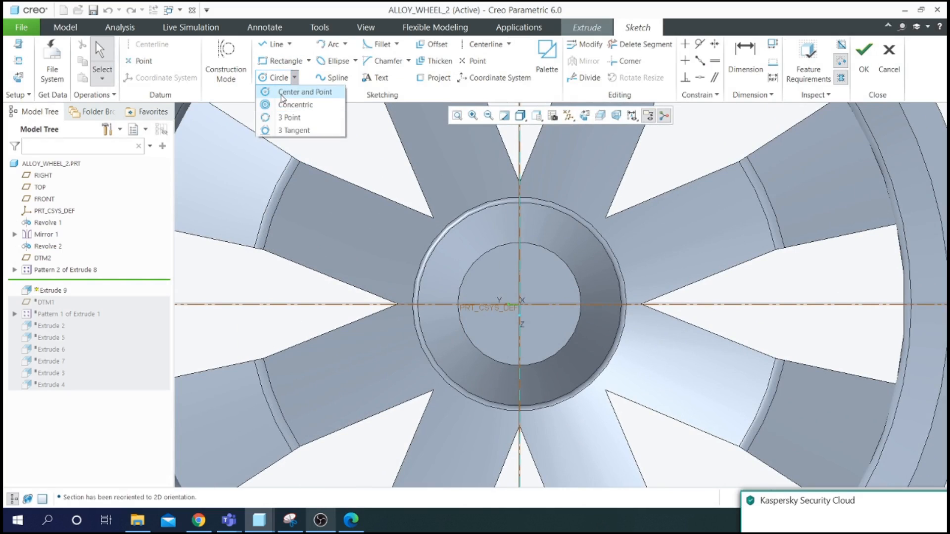
click(297, 92)
click(519, 304)
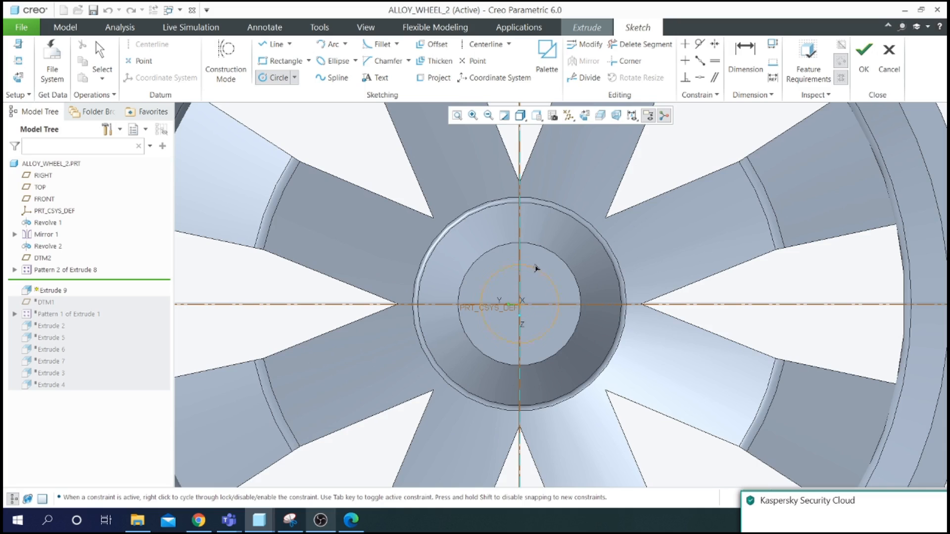
click(541, 250)
click(520, 304)
click(539, 270)
middle_click(509, 259)
- Set the inner circle's diameter to 75 and finish the ring sketch
scroll(509, 259, up, 3)
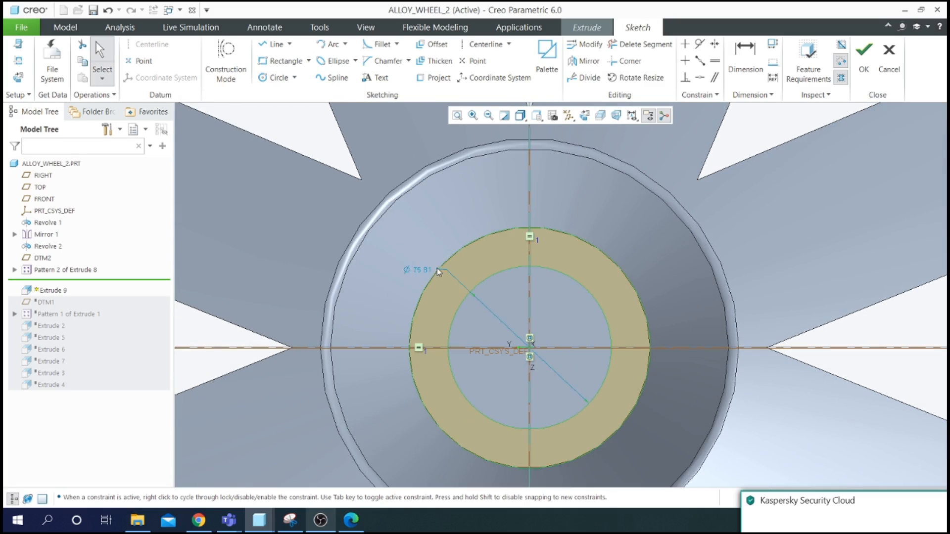
double_click(425, 273)
text(75)
key(Return)
scroll(424, 253, down, 5)
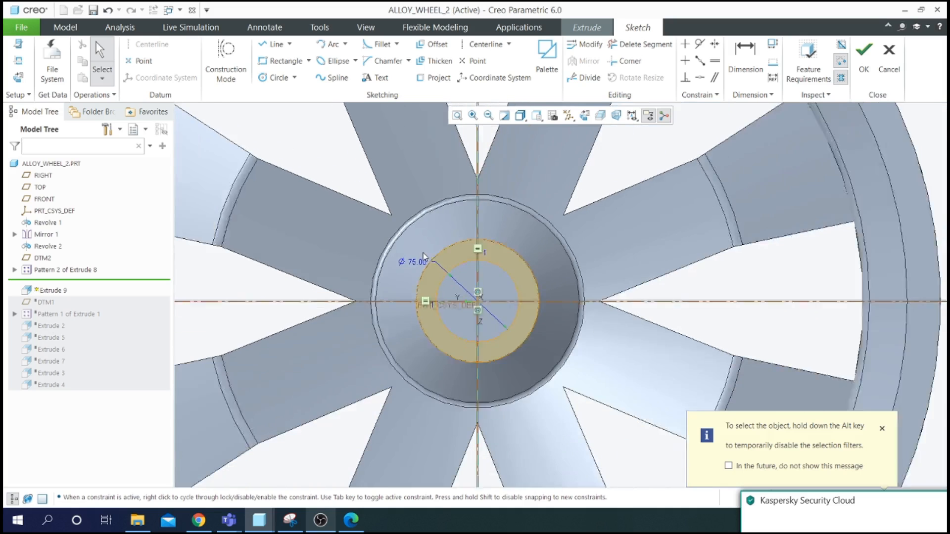
click(864, 56)
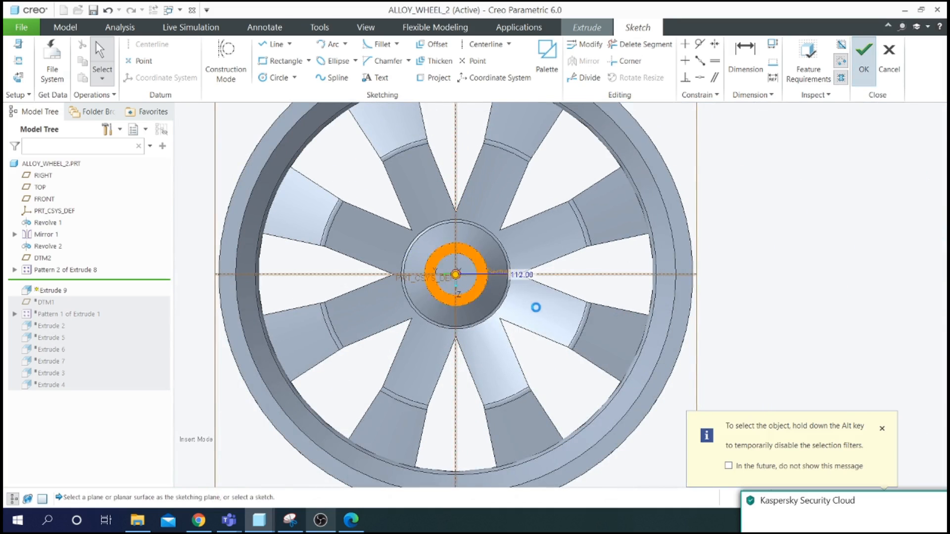
- Try an extrusion depth of 2 for the ring
double_click(159, 60)
text(2)
key(Return)
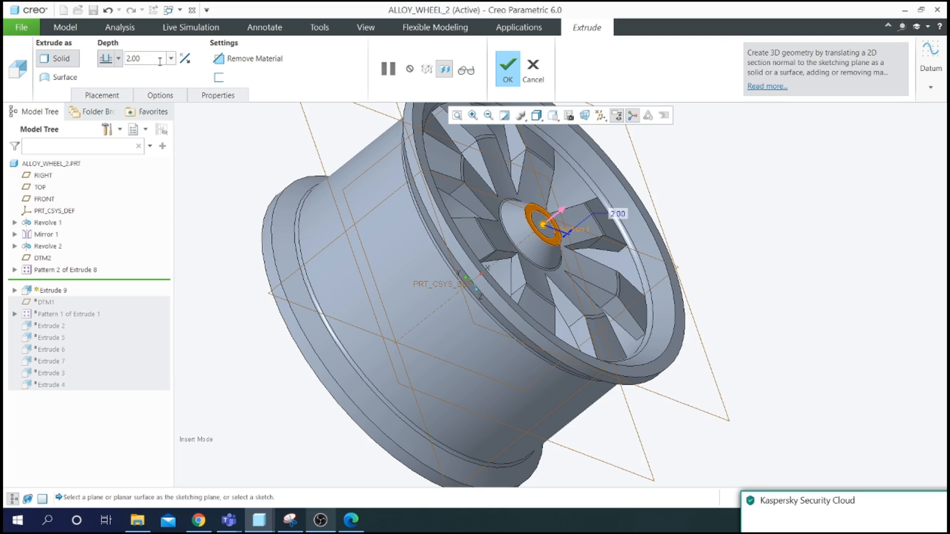
- Set the ring's extrusion depth to 3 and complete the feature
drag(162, 59, 103, 59)
text(3)
key(Return)
click(508, 70)
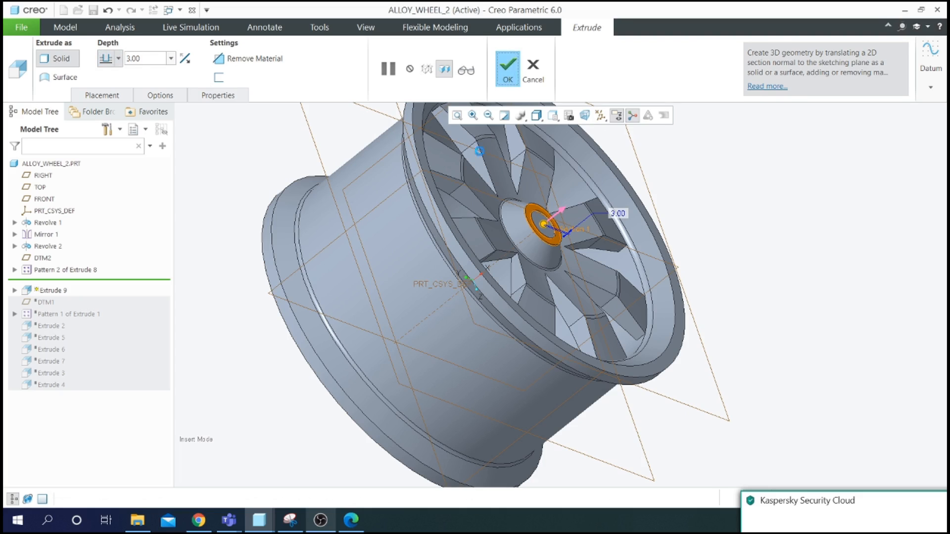
- Inspect the raised ring on the hub's front face up close and within the whole wheel
middle_drag(450, 265, 465, 271)
scroll(467, 271, down, 8)
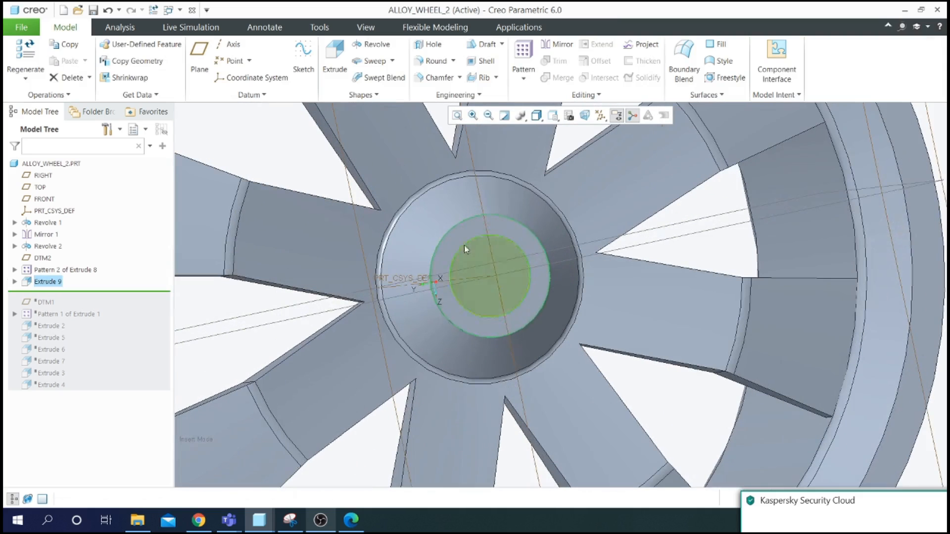
click(462, 235)
scroll(416, 307, up, 4)
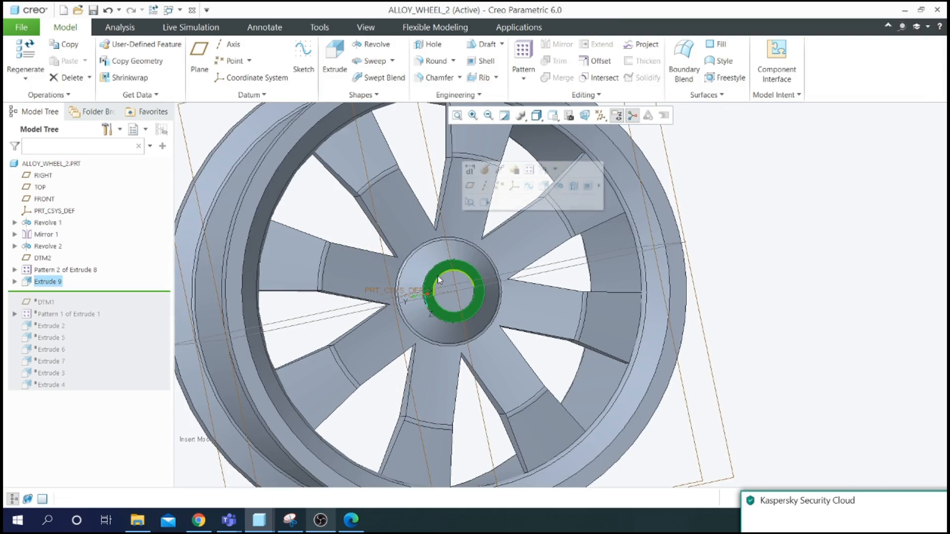
scroll(437, 279, down, 4)
scroll(701, 366, up, 4)
click(829, 284)
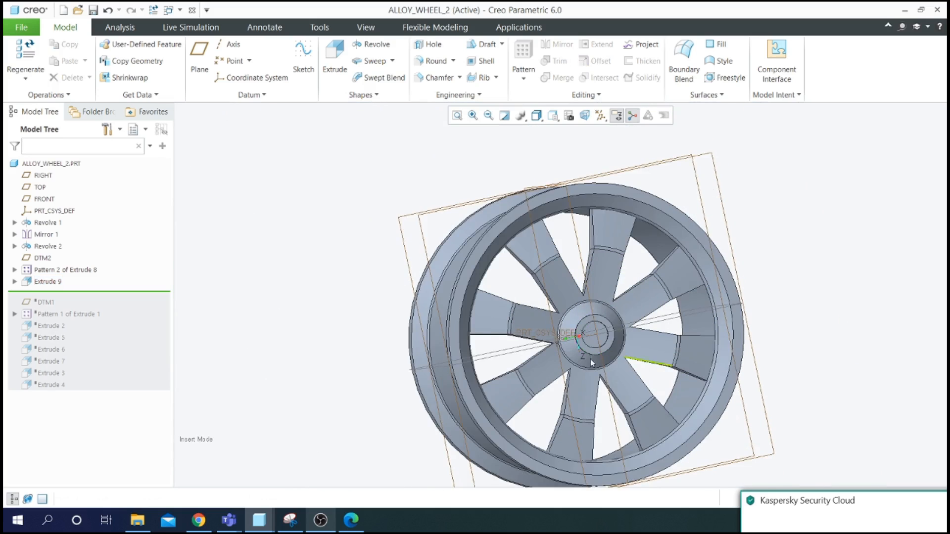
- Start an extrusion sketch on the raised ring's front face and draw the text height line from its inner edge towards its outer edge
scroll(594, 360, down, 5)
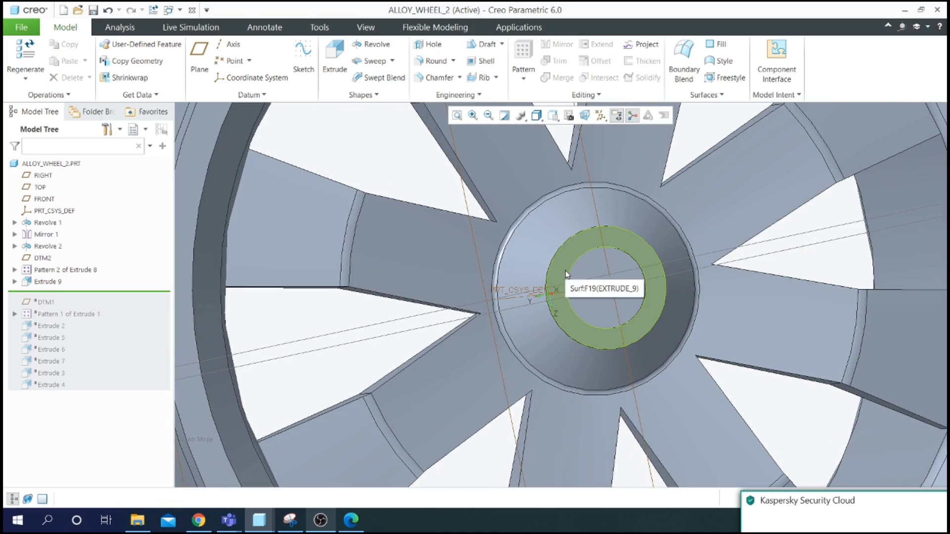
click(565, 270)
scroll(522, 300, up, 5)
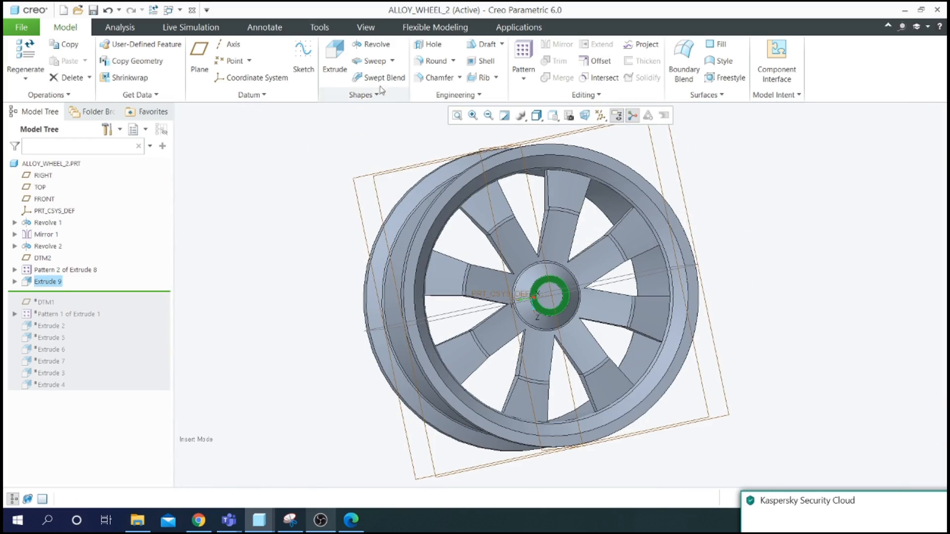
click(334, 56)
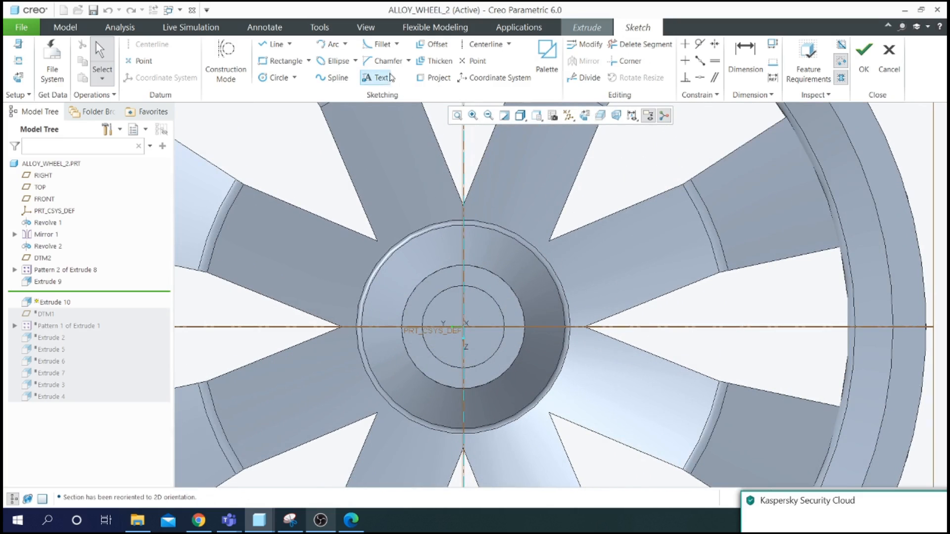
click(377, 78)
scroll(439, 310, down, 4)
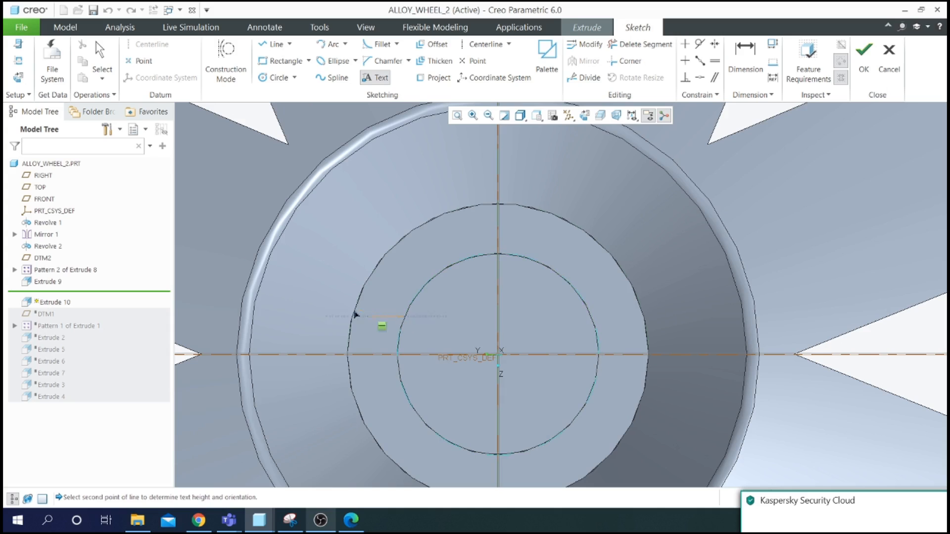
scroll(384, 317, down, 4)
click(399, 333)
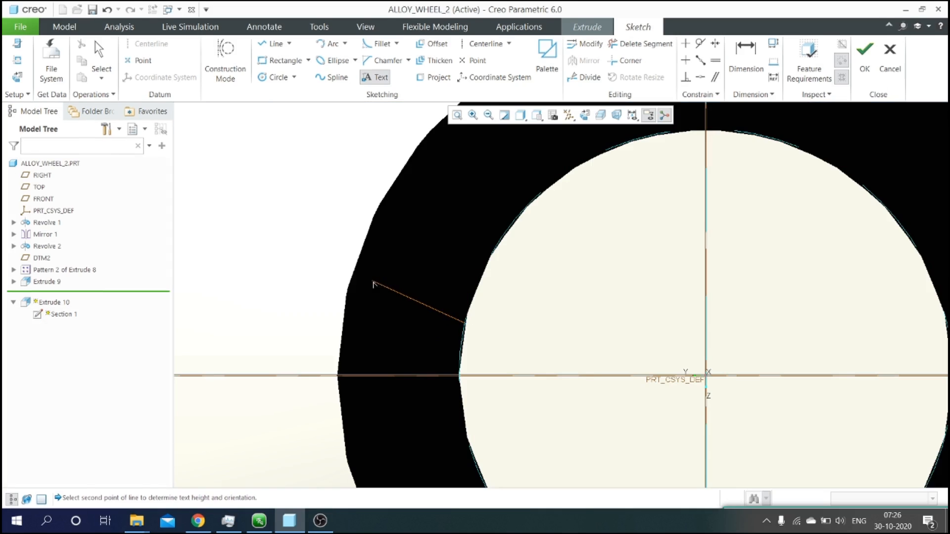
click(366, 281)
- Enter the sketch text "B W M" in spaced capital letters
drag(441, 99, 200, 109)
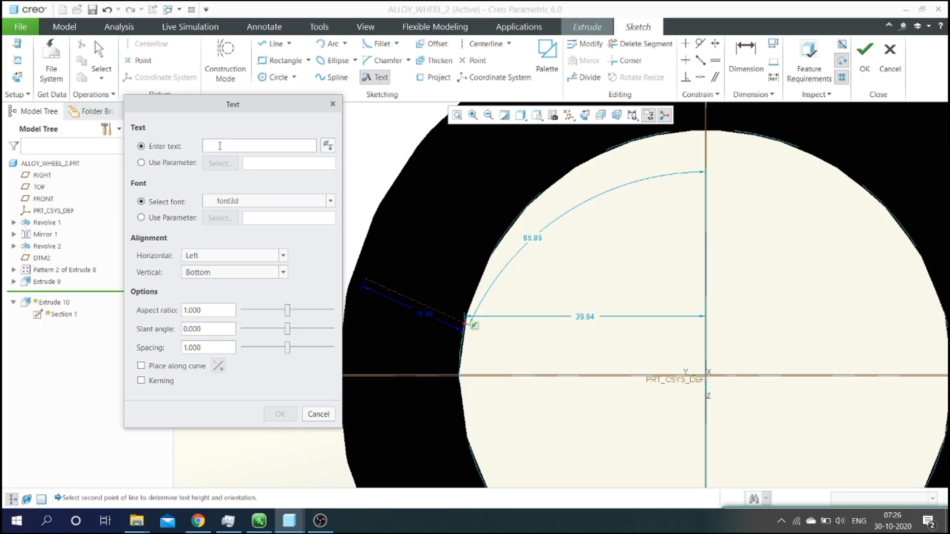
text(b)
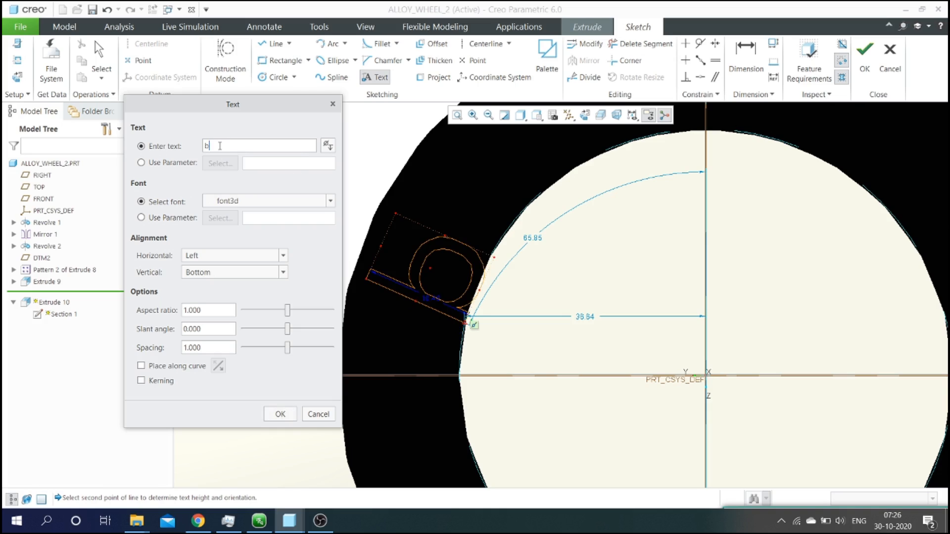
key(BackSpace)
key(Caps_Lock)
text(B)
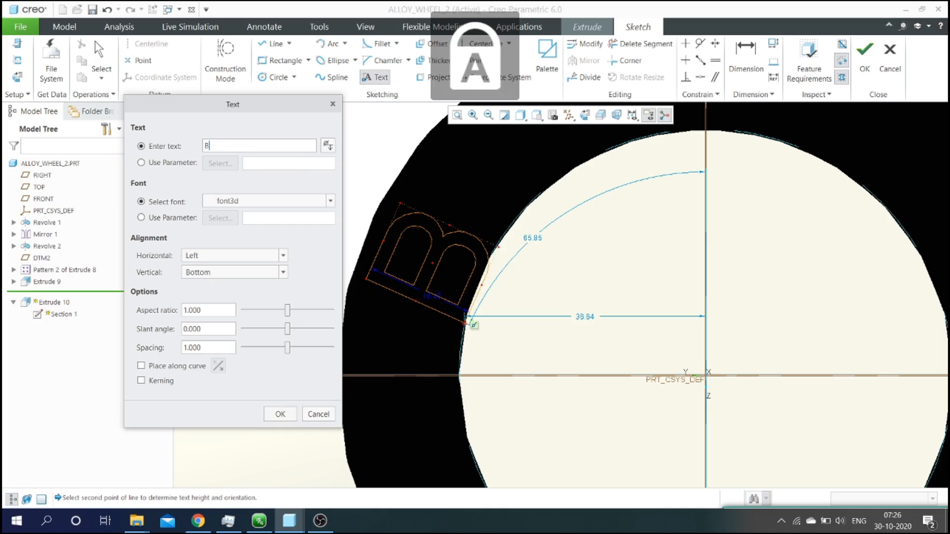
text( M)
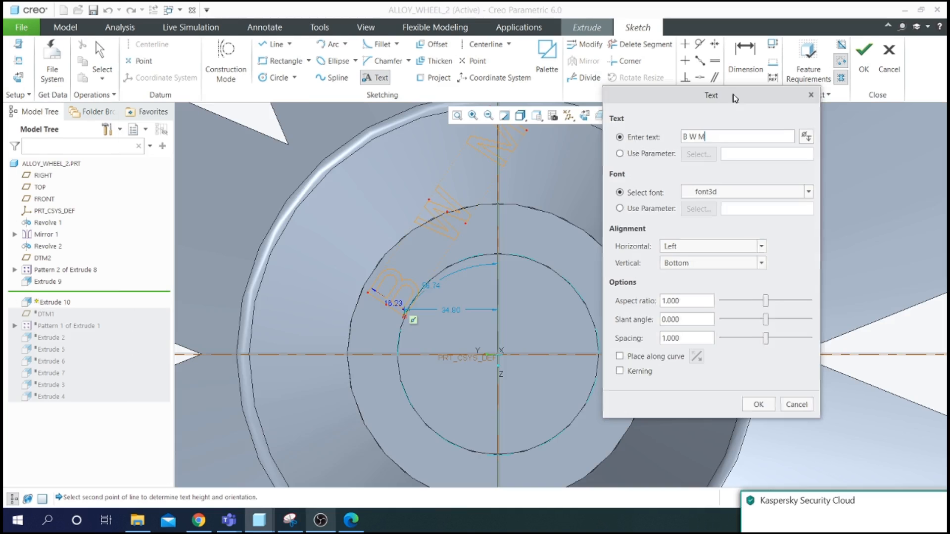
- Place the text along the ring's inner circle, flip it to the circle's outer side and accept it
drag(732, 94, 737, 93)
scroll(379, 306, up, 3)
scroll(436, 267, down, 2)
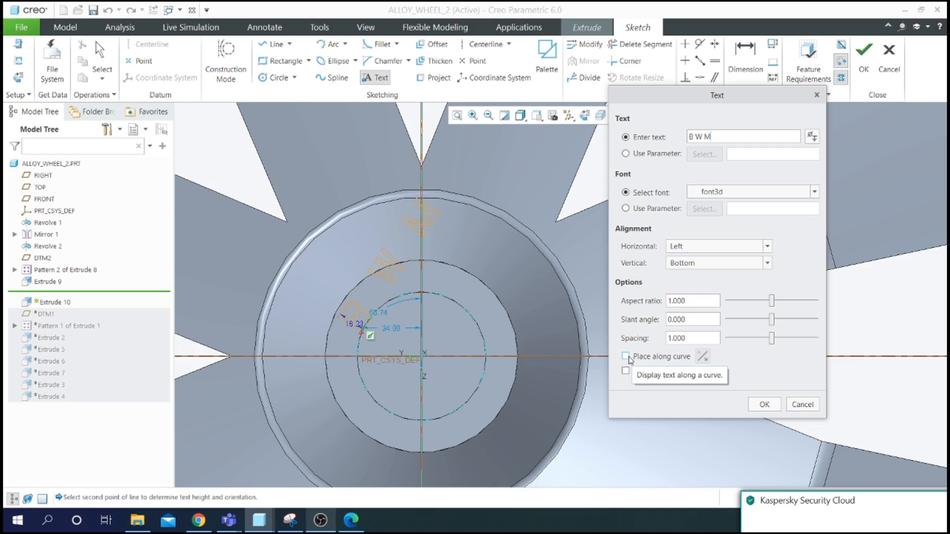
click(626, 356)
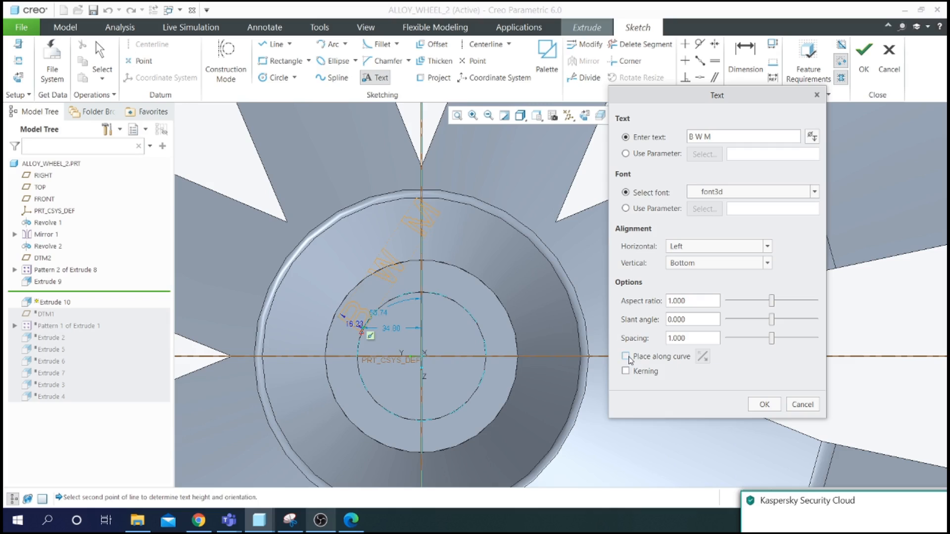
click(476, 324)
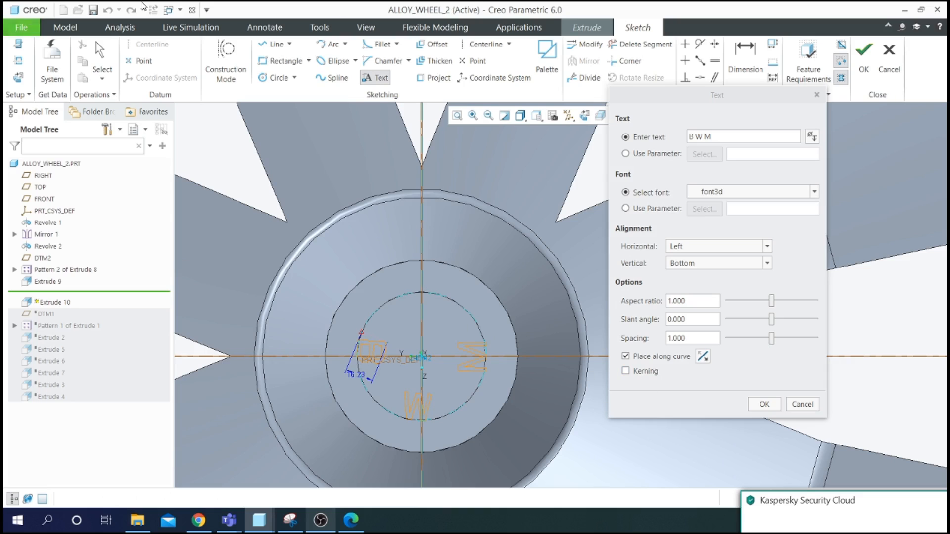
click(705, 360)
scroll(538, 311, up, 3)
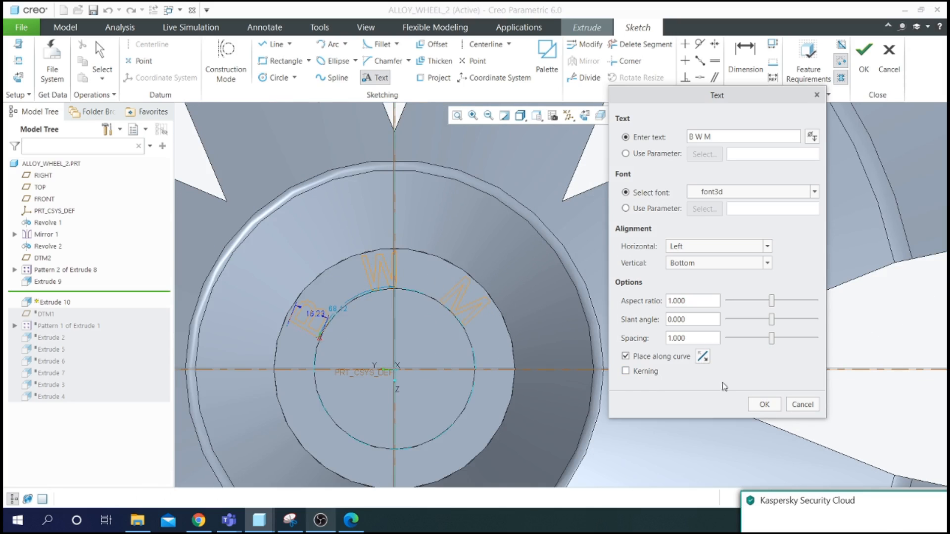
click(774, 405)
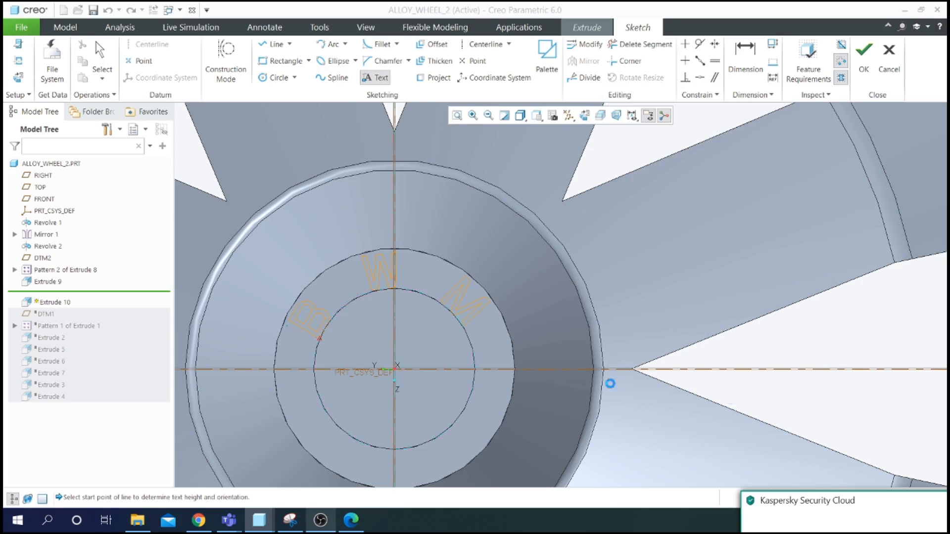
- Finish the text sketch, set its extrusion depth to 2 and complete the feature
scroll(528, 374, down, 3)
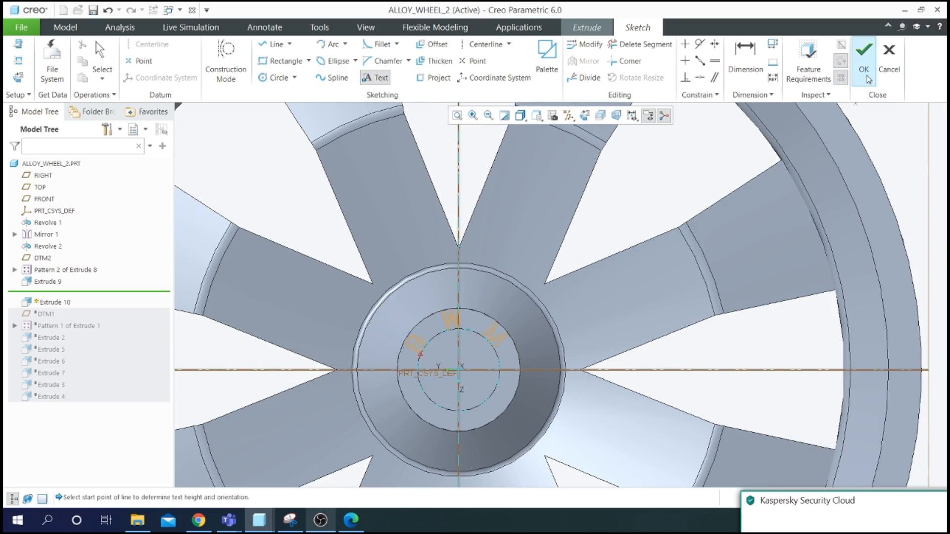
click(865, 76)
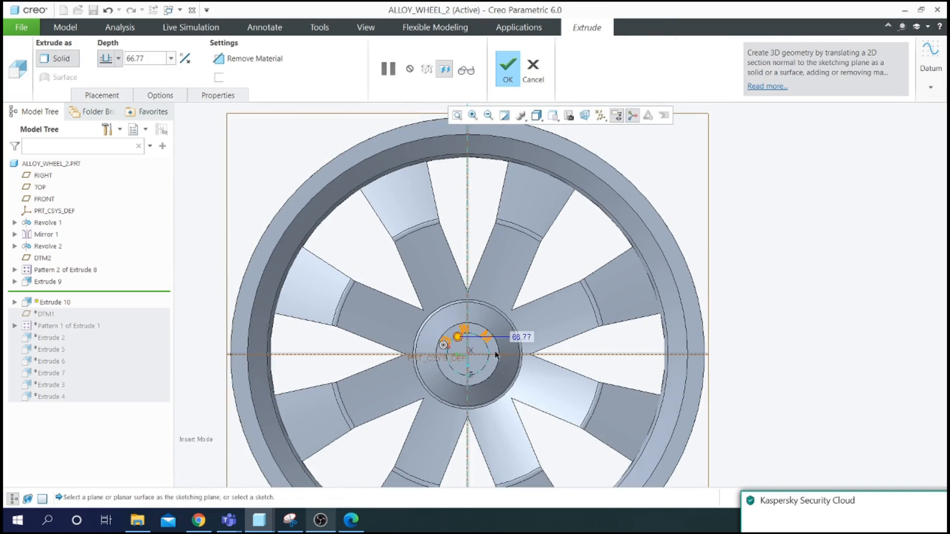
double_click(147, 60)
text(2)
key(Return)
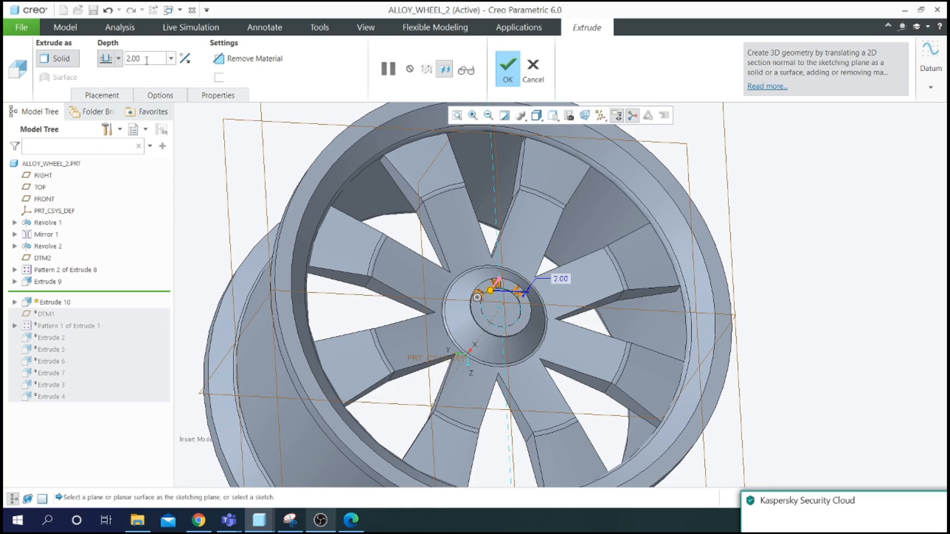
scroll(505, 273, up, 5)
scroll(460, 309, down, 5)
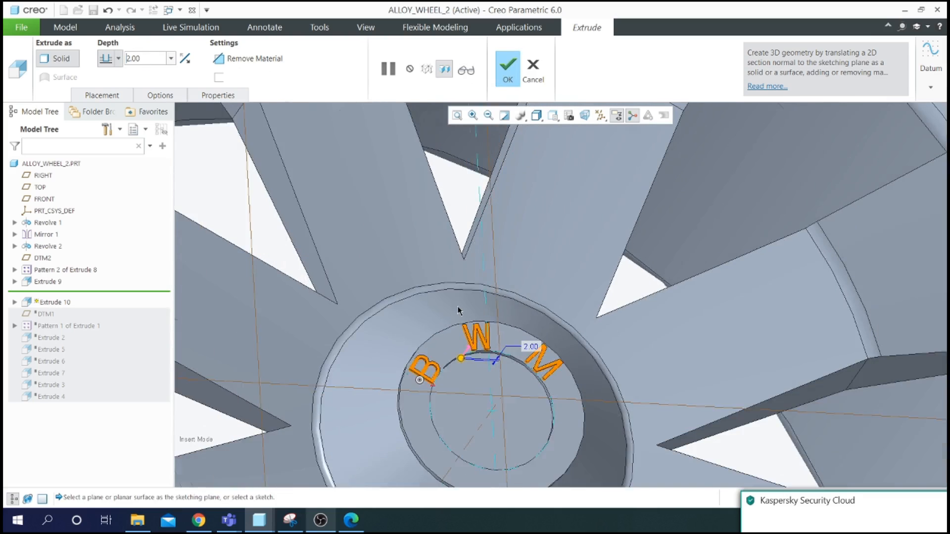
click(509, 75)
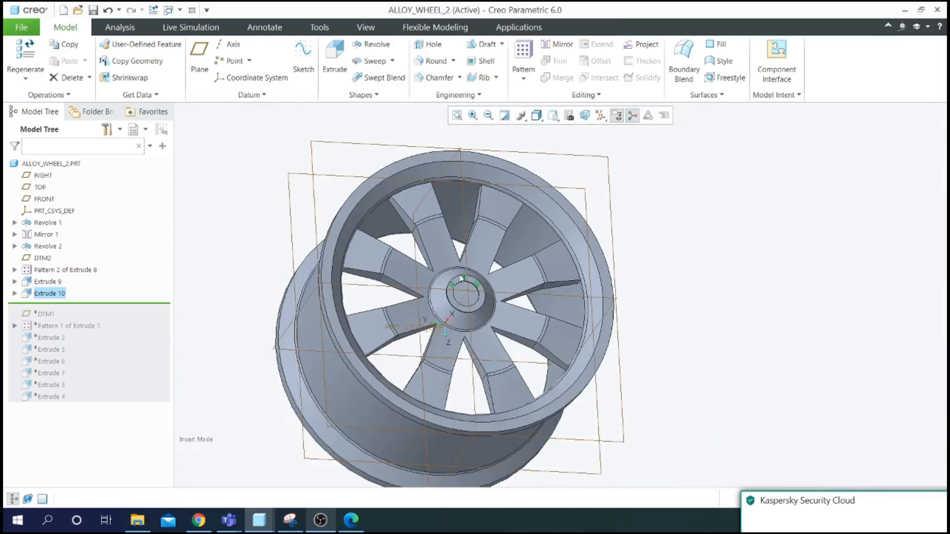
- Examine the raised lettering on the hub ring up close and within the whole wheel
scroll(461, 279, up, 4)
middle_drag(461, 279, 448, 303)
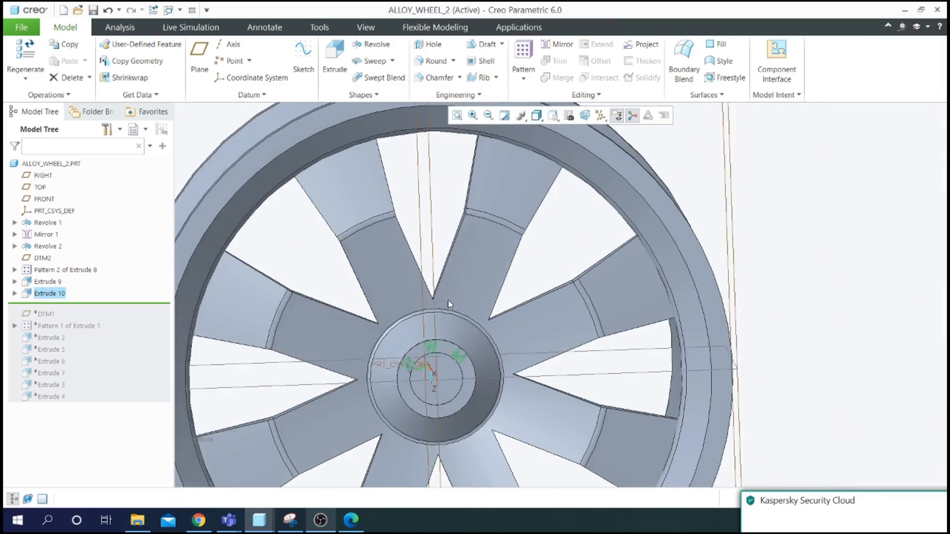
scroll(447, 303, down, 3)
scroll(464, 352, up, 4)
middle_drag(465, 351, 459, 325)
scroll(459, 326, down, 4)
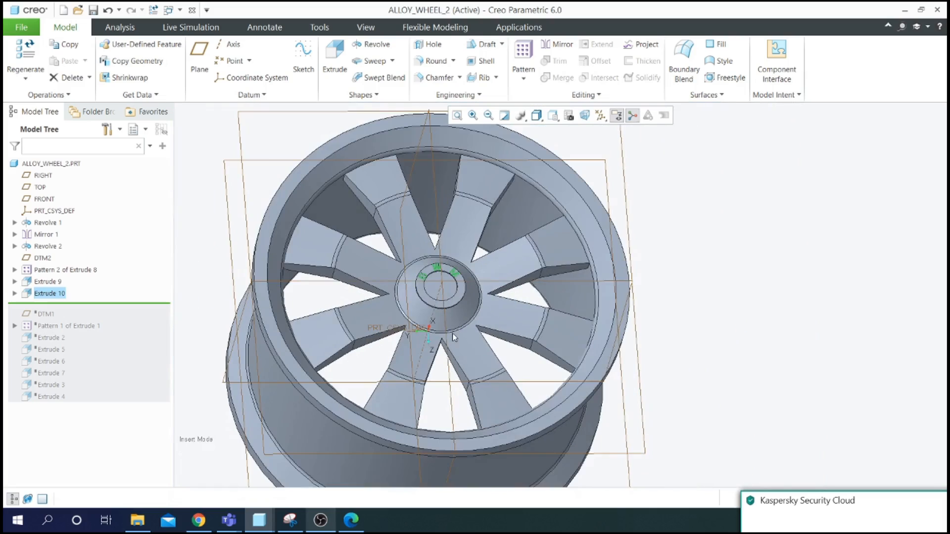
click(781, 249)
click(435, 444)
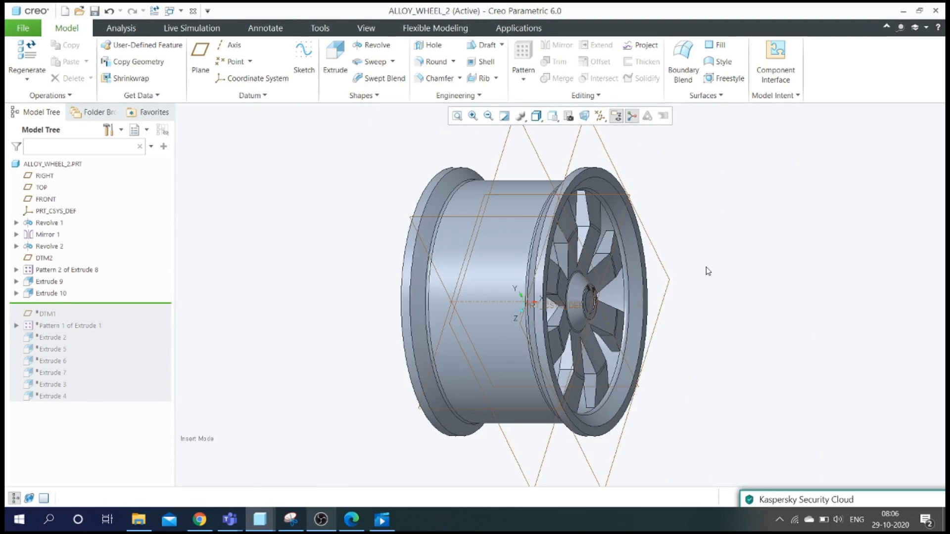
- Start an extrusion sketch on the hub's circular face inside the ring, viewed square to the sketch plane
scroll(707, 272, up, 4)
middle_drag(707, 272, 657, 300)
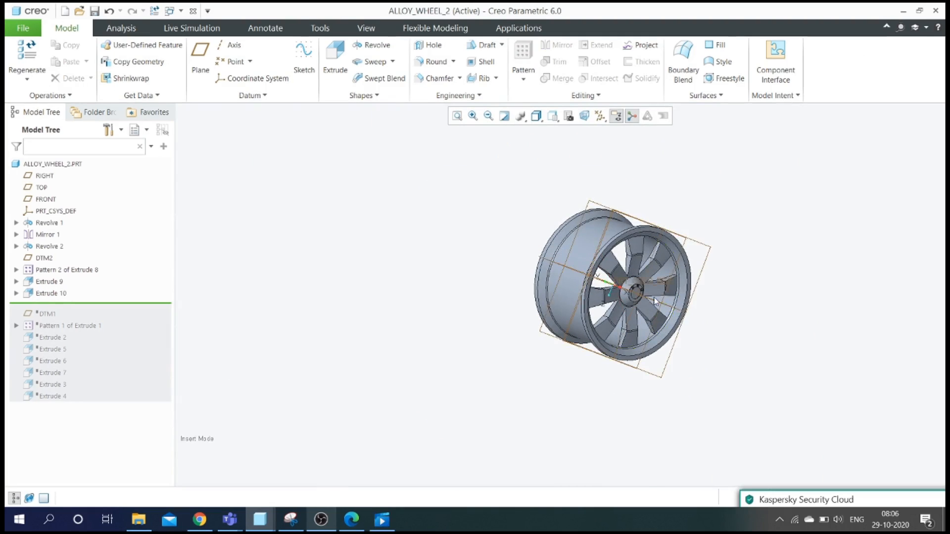
scroll(656, 299, down, 4)
scroll(618, 286, down, 3)
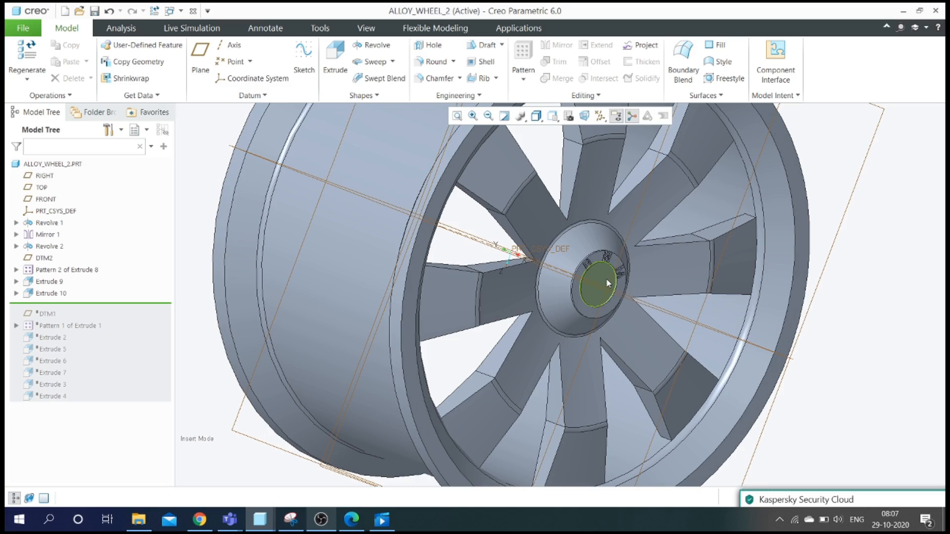
click(601, 285)
scroll(593, 285, up, 3)
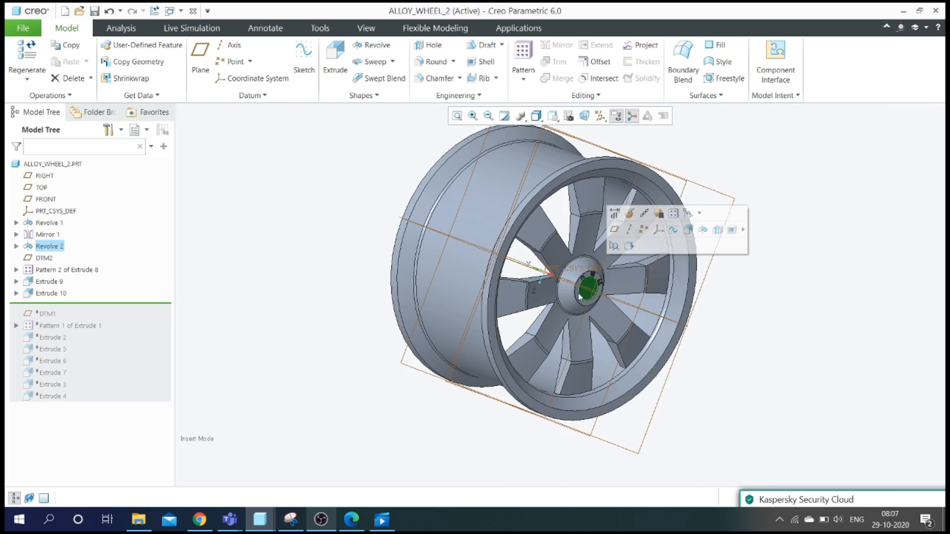
click(335, 63)
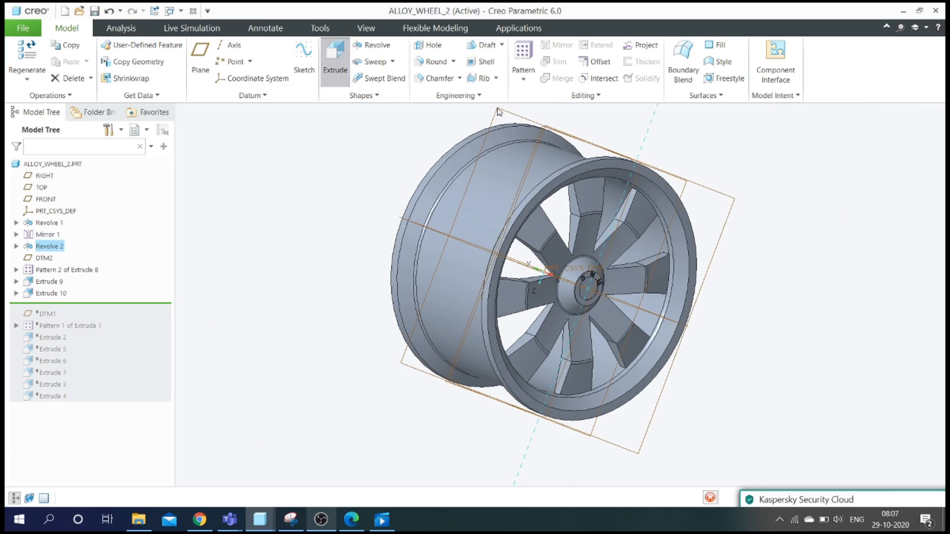
click(584, 116)
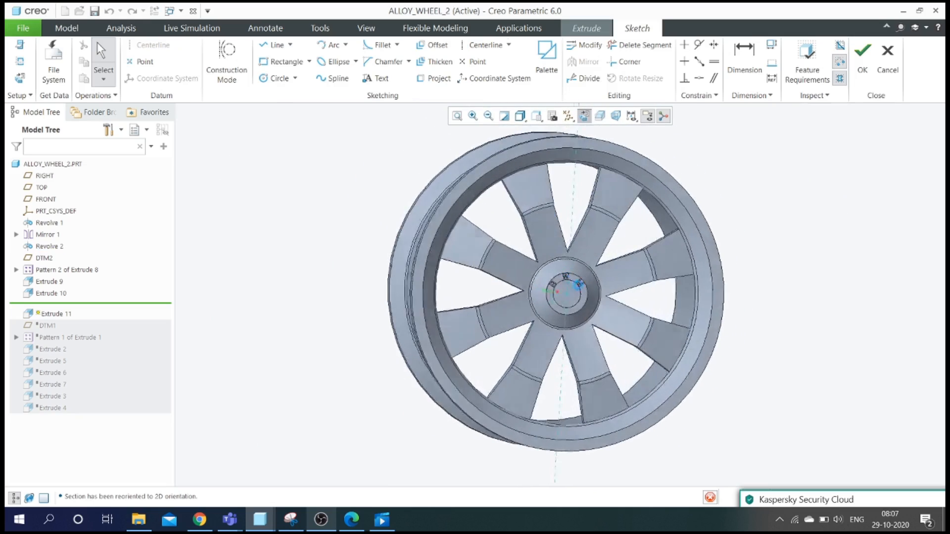
scroll(584, 295, down, 5)
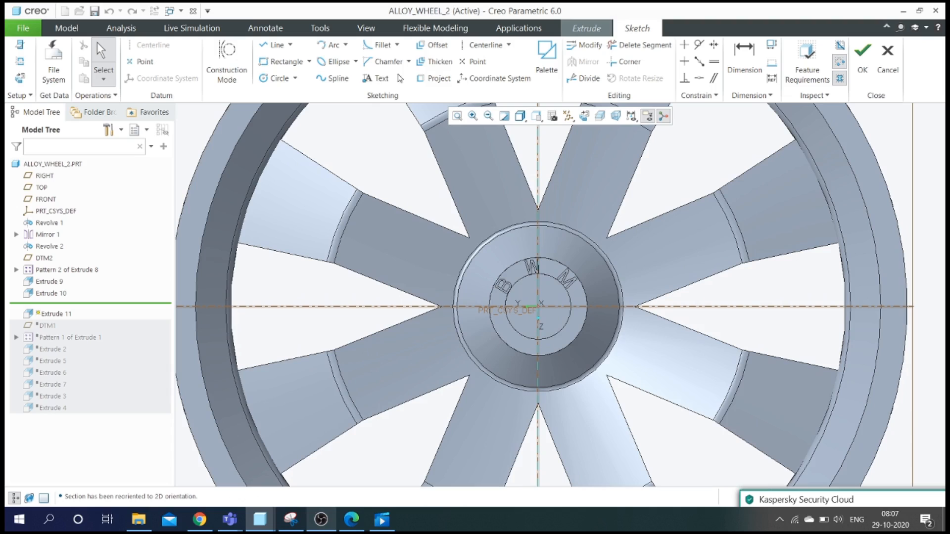
- Offset the upper half of the ring's inner circular edge slightly inward as a single edge
click(426, 46)
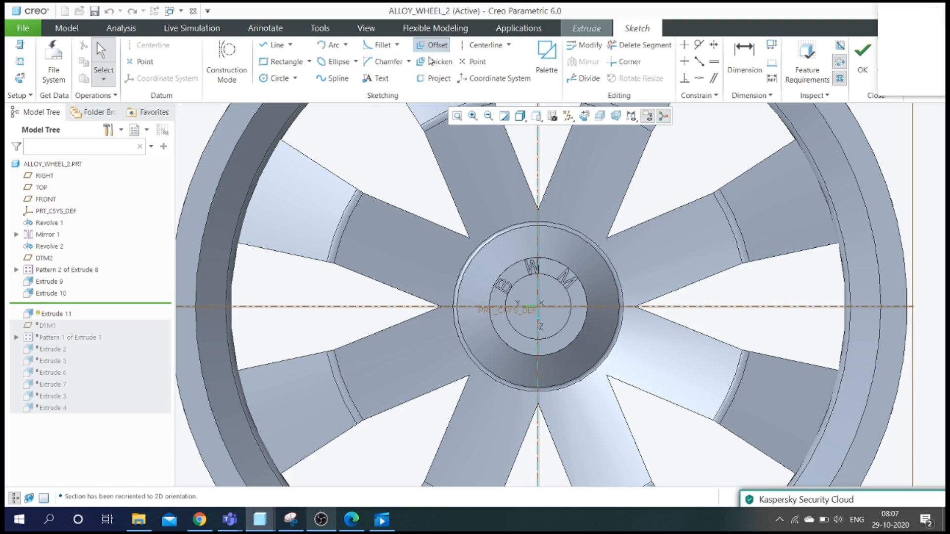
scroll(530, 327, down, 3)
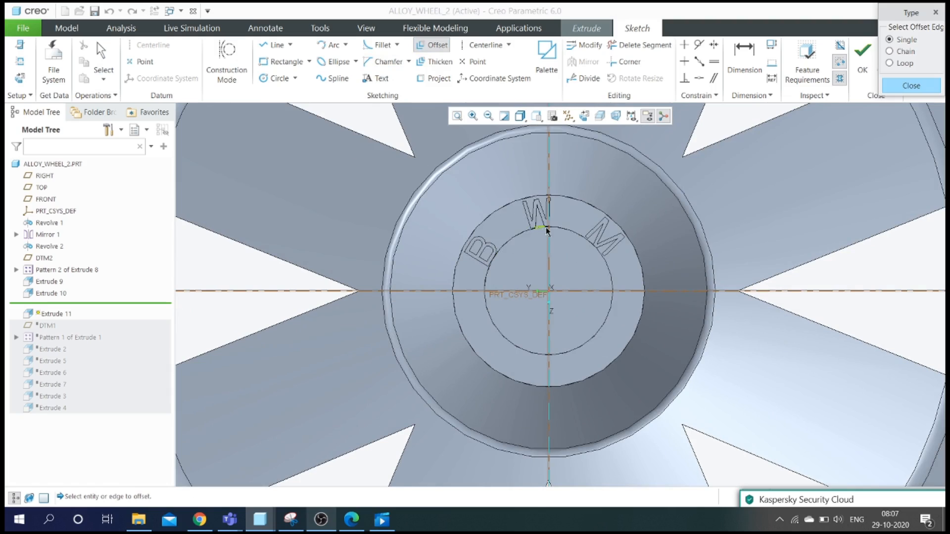
click(488, 287)
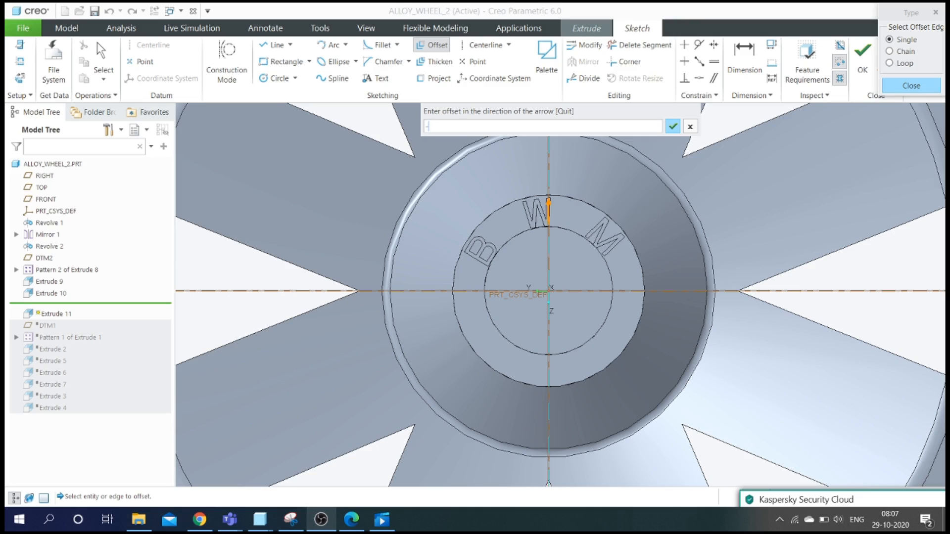
key(Return)
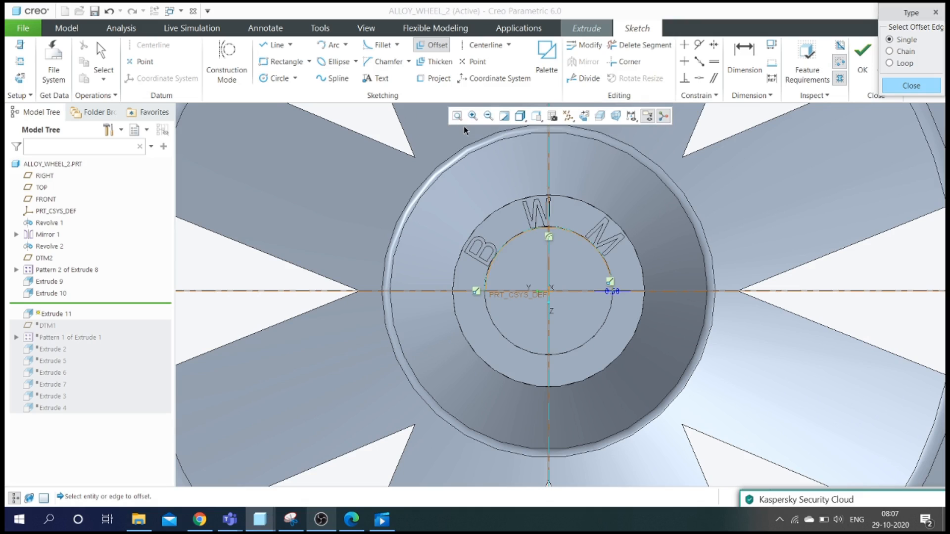
scroll(580, 238, up, 3)
scroll(580, 238, up, 5)
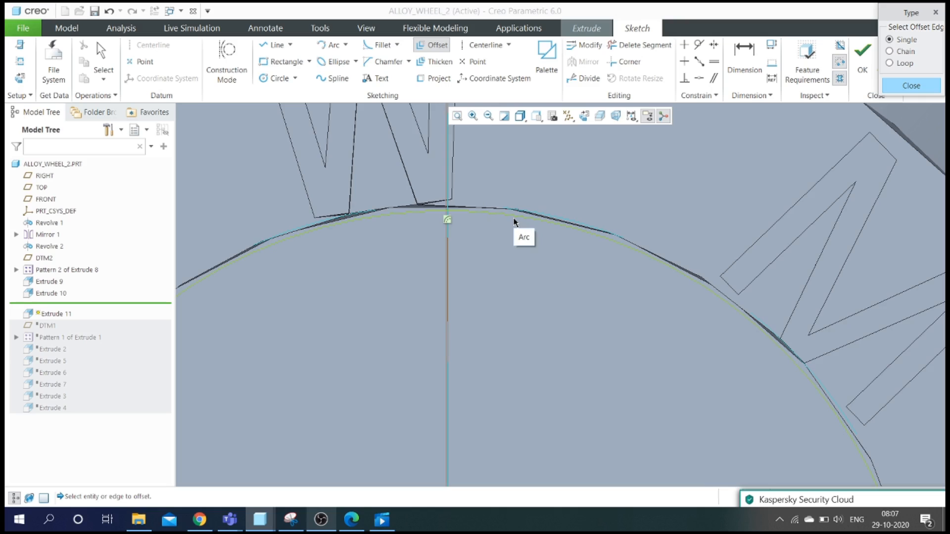
scroll(514, 221, down, 5)
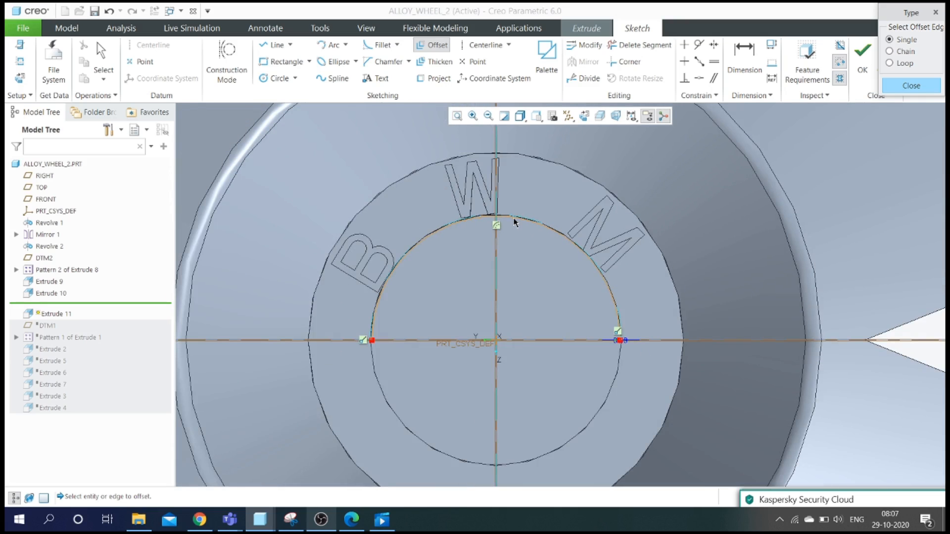
click(910, 86)
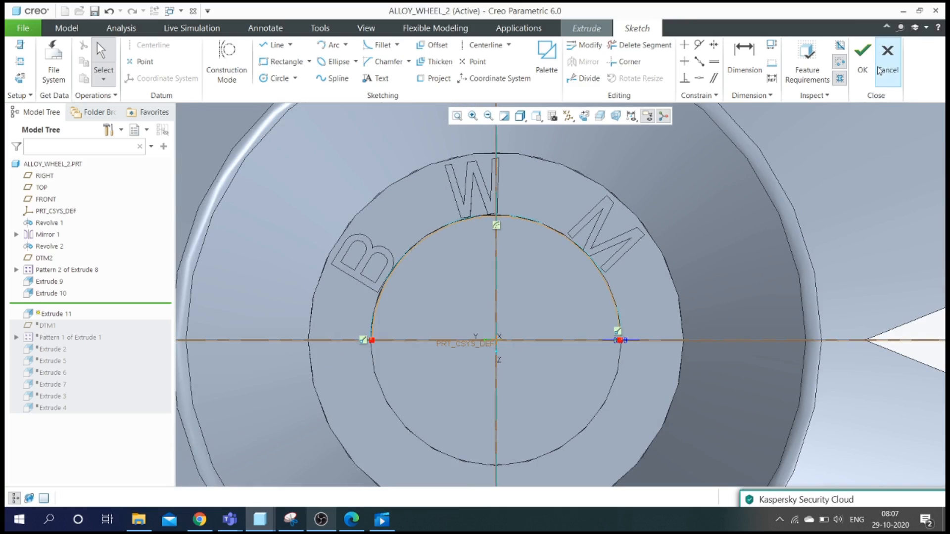
- Sketch a horizontal line from the offset arc's end to the ring's centre and a vertical line from the centre up to the arc
click(278, 49)
scroll(476, 339, up, 2)
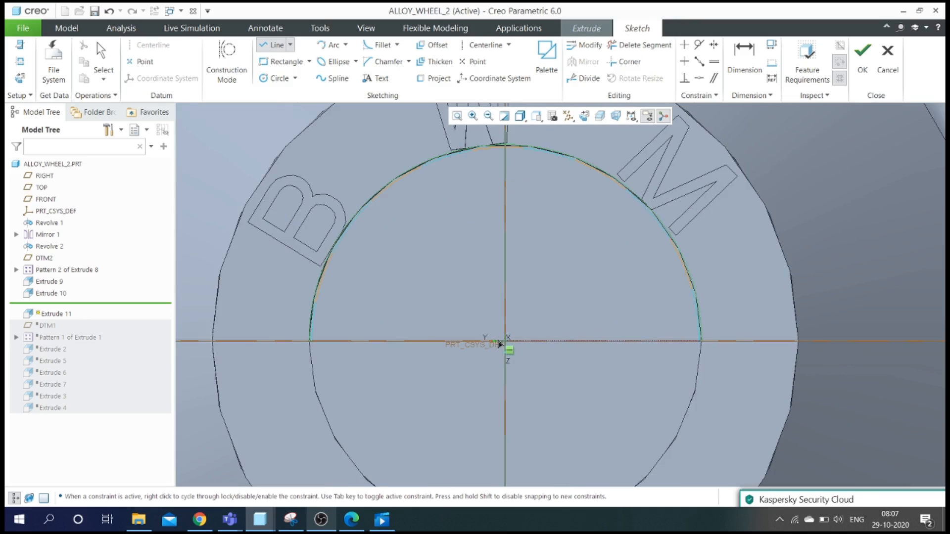
scroll(322, 353, up, 4)
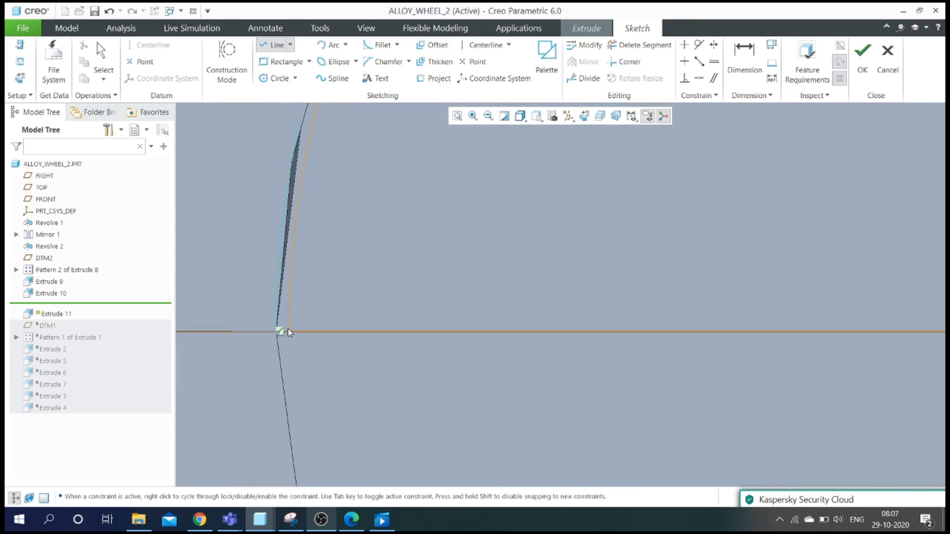
scroll(297, 346, down, 4)
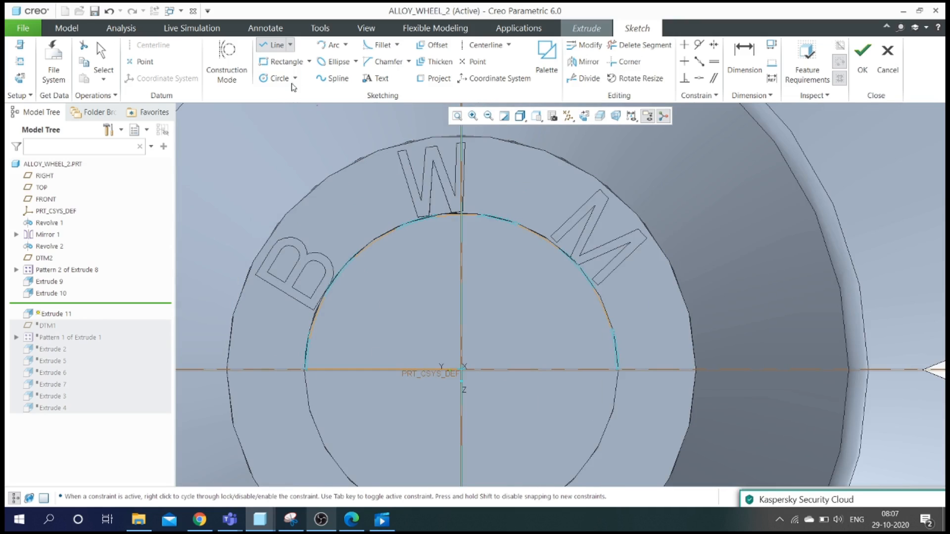
click(468, 377)
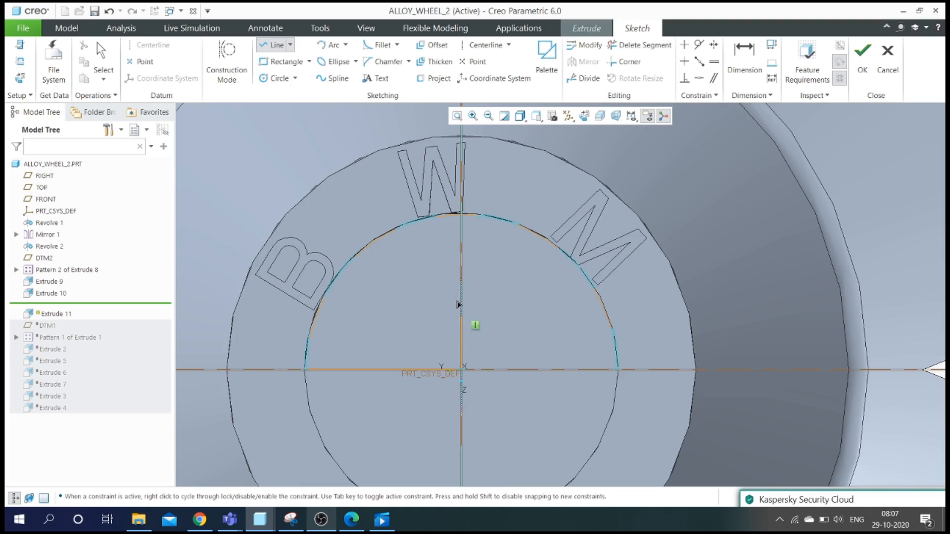
scroll(460, 233, up, 5)
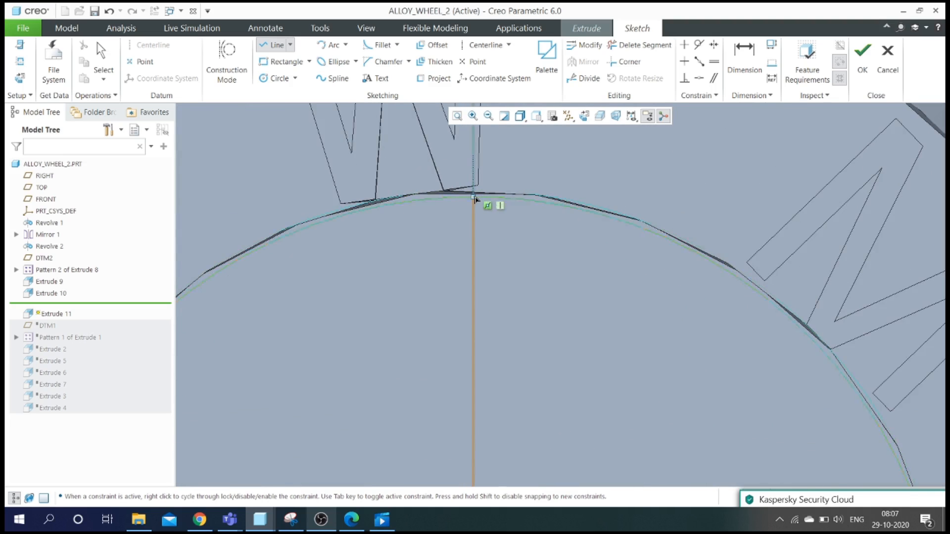
scroll(475, 206, up, 2)
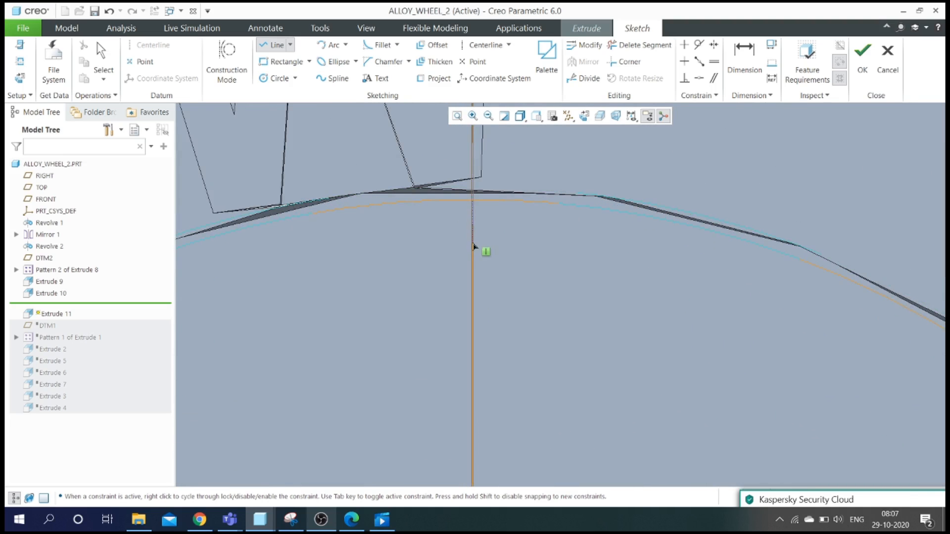
click(472, 200)
middle_click(493, 216)
scroll(493, 217, down, 5)
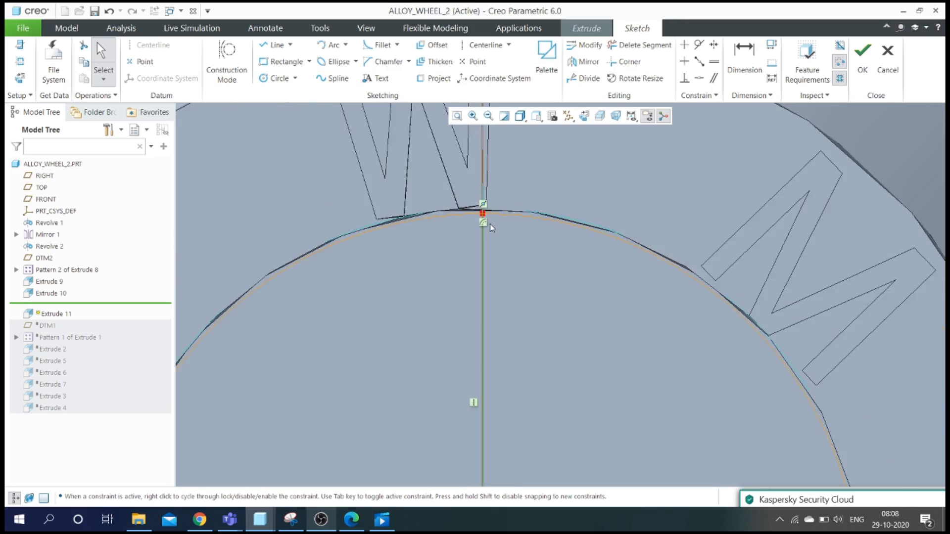
- Trim away the arc segment on the "M" side of the vertical line, leaving a closed quarter-circle profile
click(641, 45)
click(561, 241)
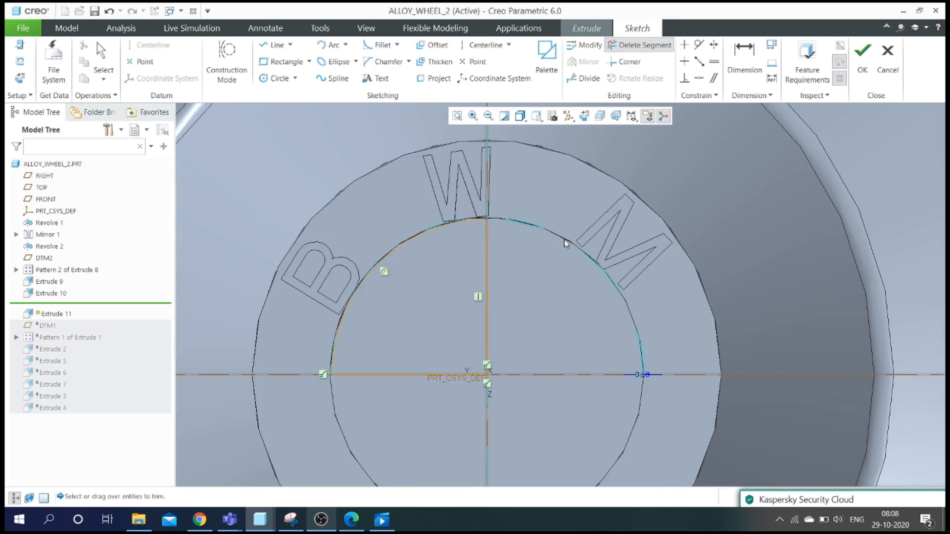
middle_click(557, 259)
scroll(550, 326, down, 5)
key(ctrl+d)
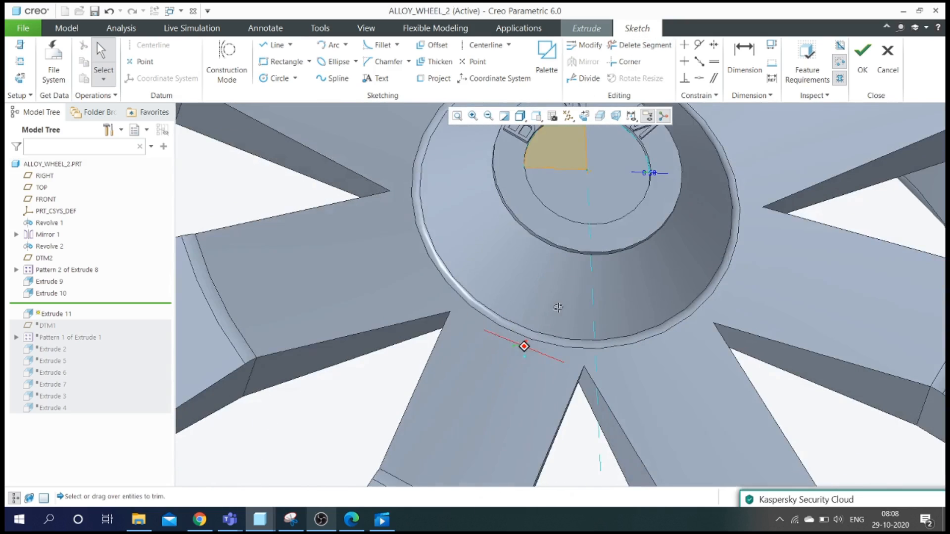
- Finish the quarter-circle sketch, set its extrusion depth to 2 and complete the feature
click(863, 55)
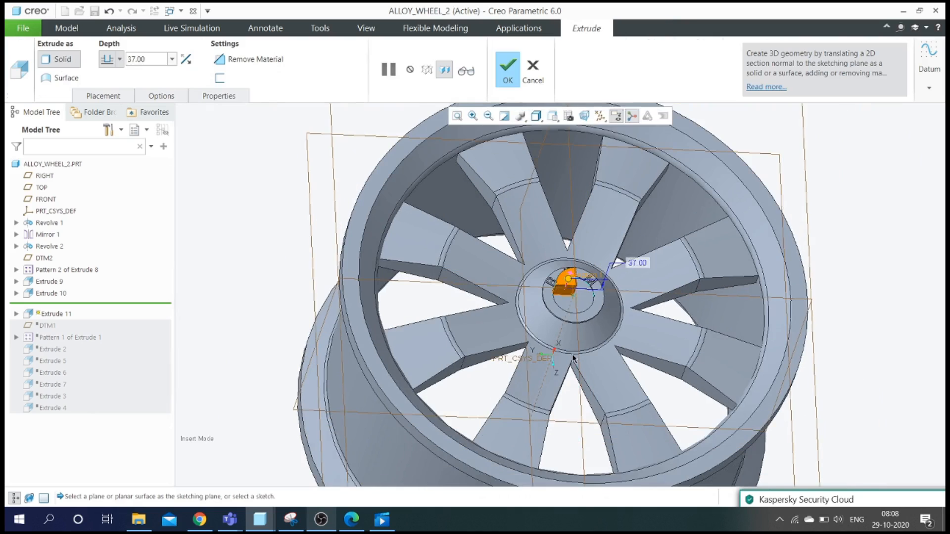
double_click(163, 59)
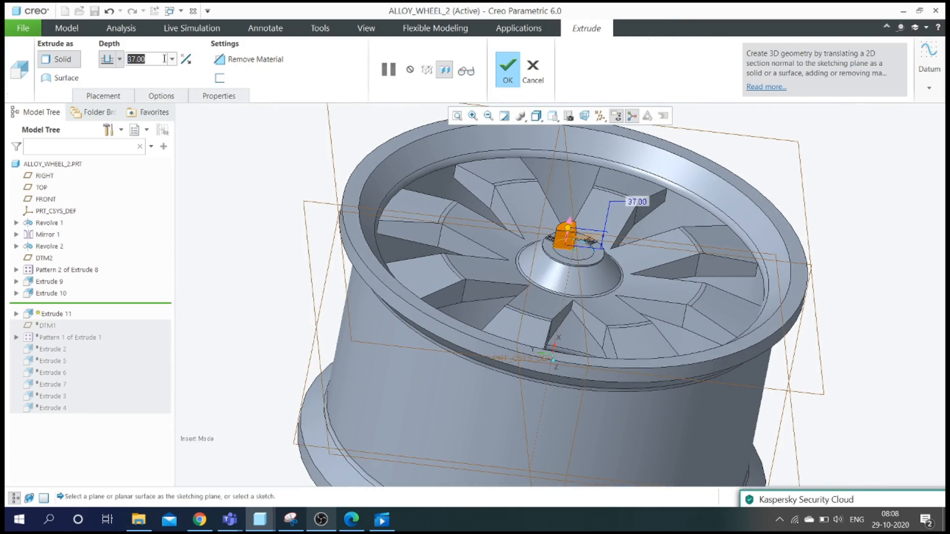
text(2)
key(Return)
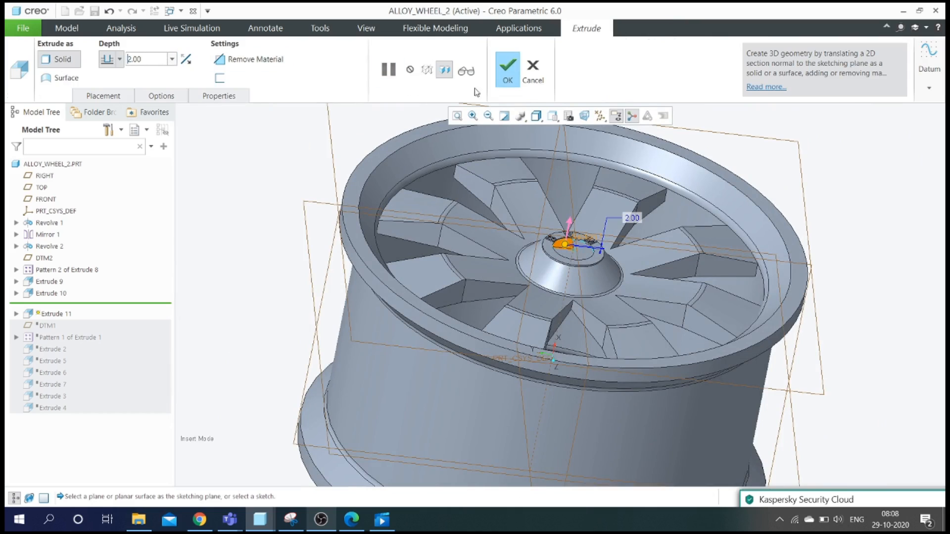
click(508, 78)
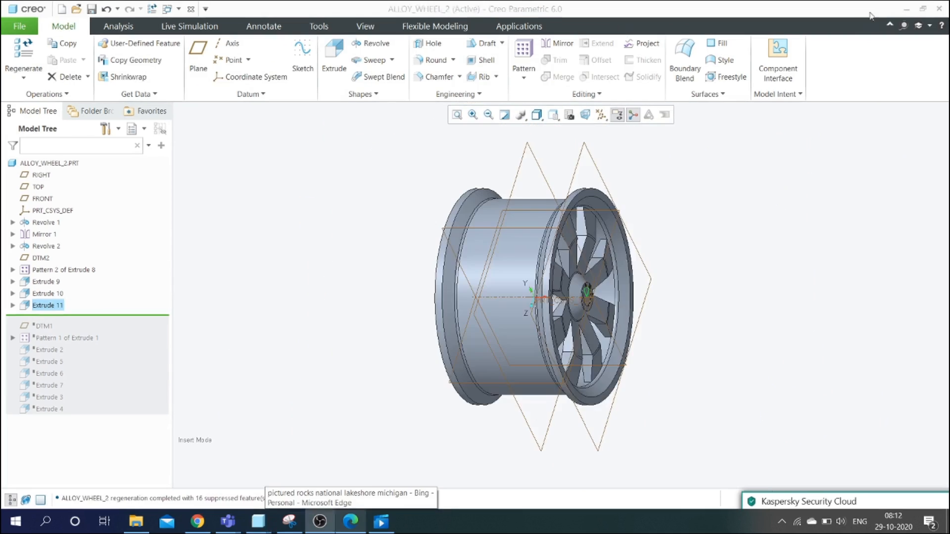
- Start an axis pattern of the quarter-circle extrusion about the wheel's central axis
scroll(573, 333, down, 4)
middle_drag(569, 335, 539, 326)
scroll(541, 352, up, 4)
scroll(536, 322, down, 6)
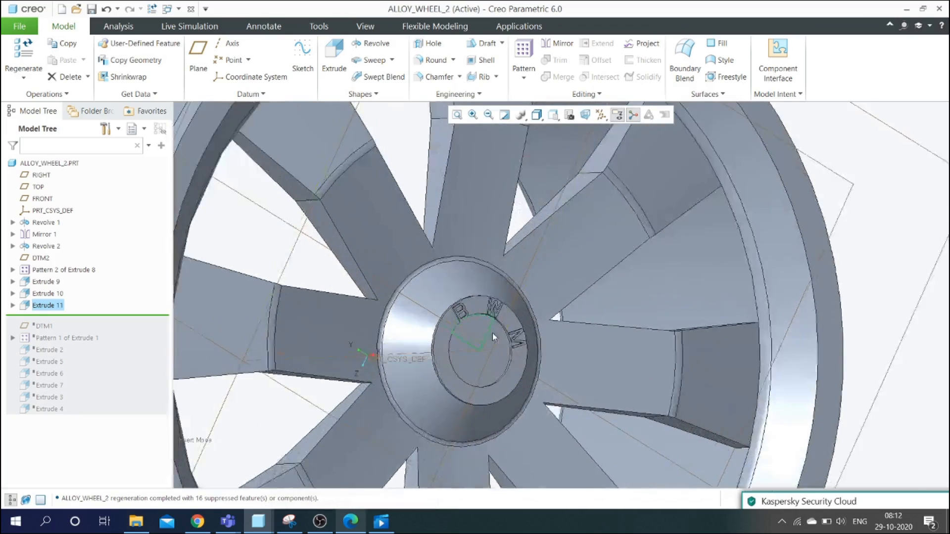
scroll(467, 339, up, 5)
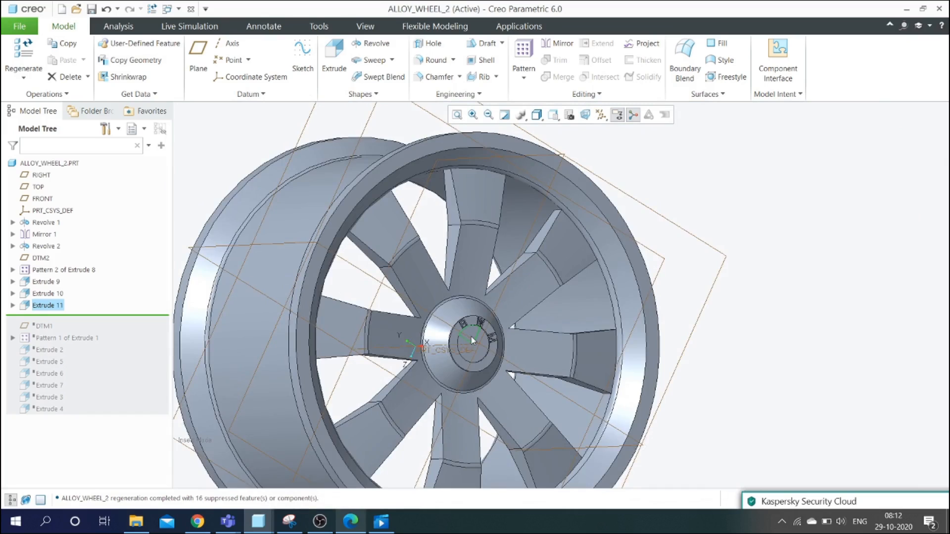
scroll(473, 340, up, 2)
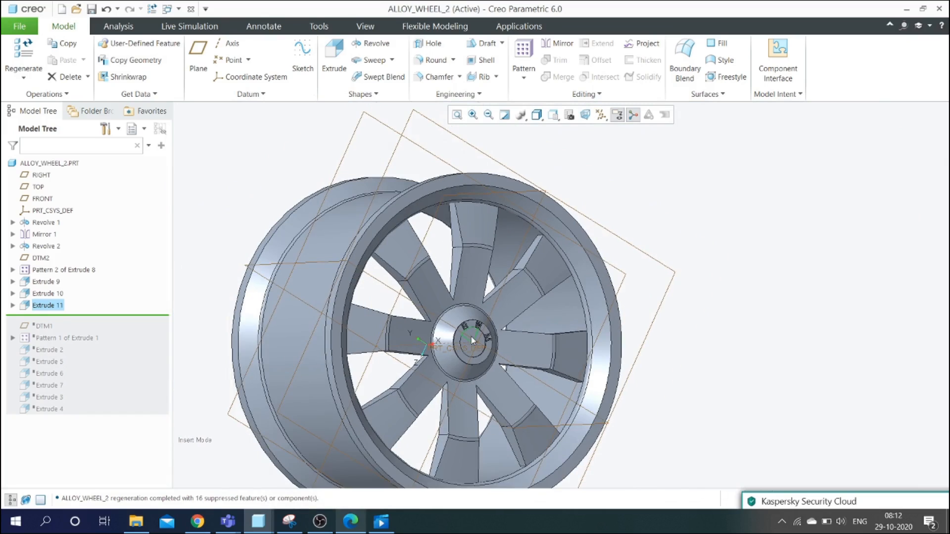
click(204, 272)
click(52, 306)
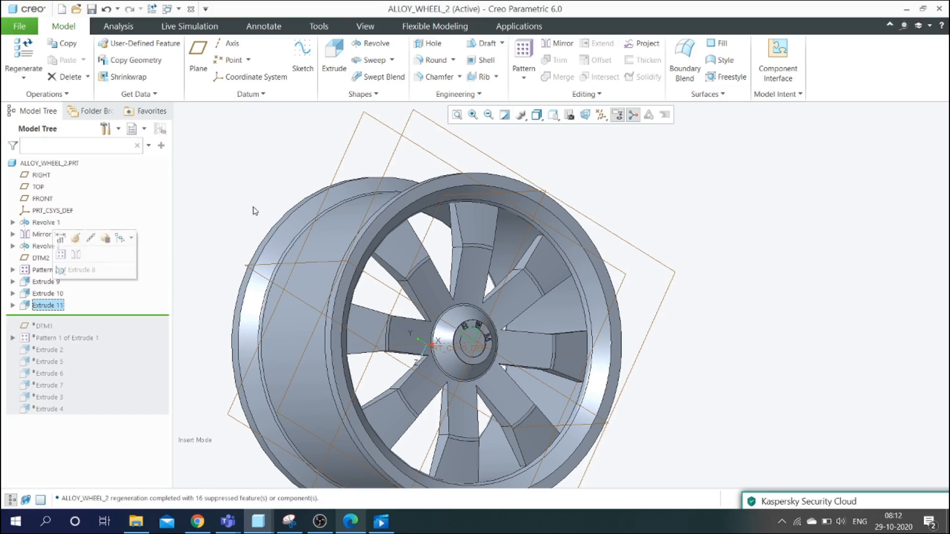
click(523, 50)
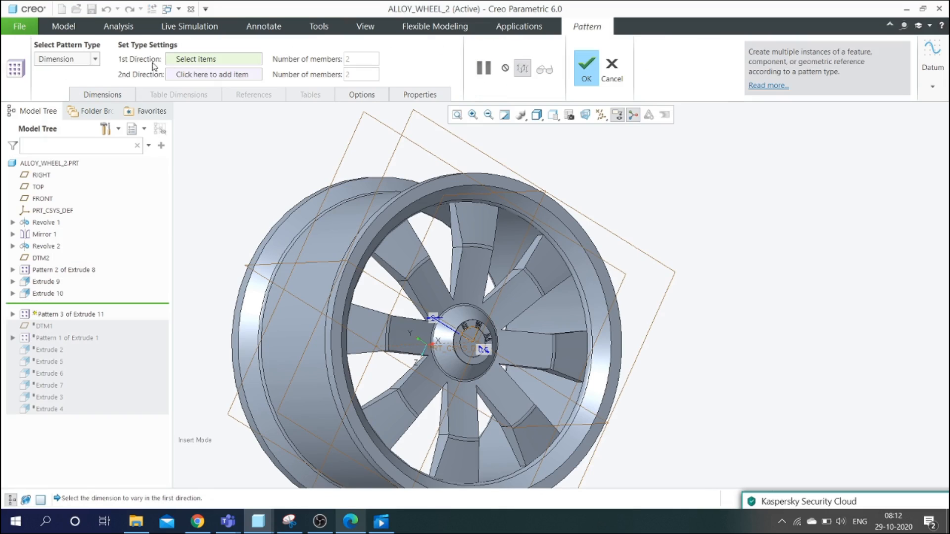
click(95, 60)
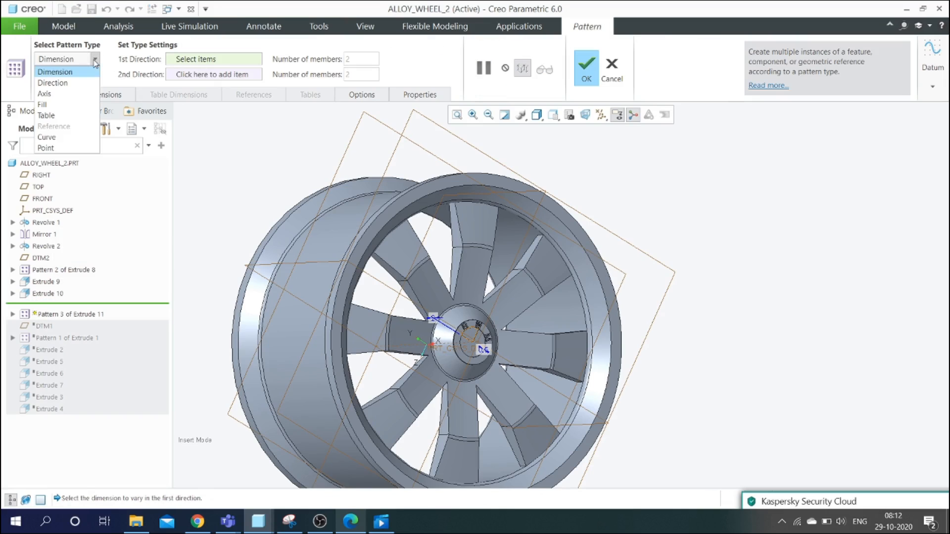
click(75, 95)
scroll(544, 279, up, 2)
scroll(544, 279, down, 5)
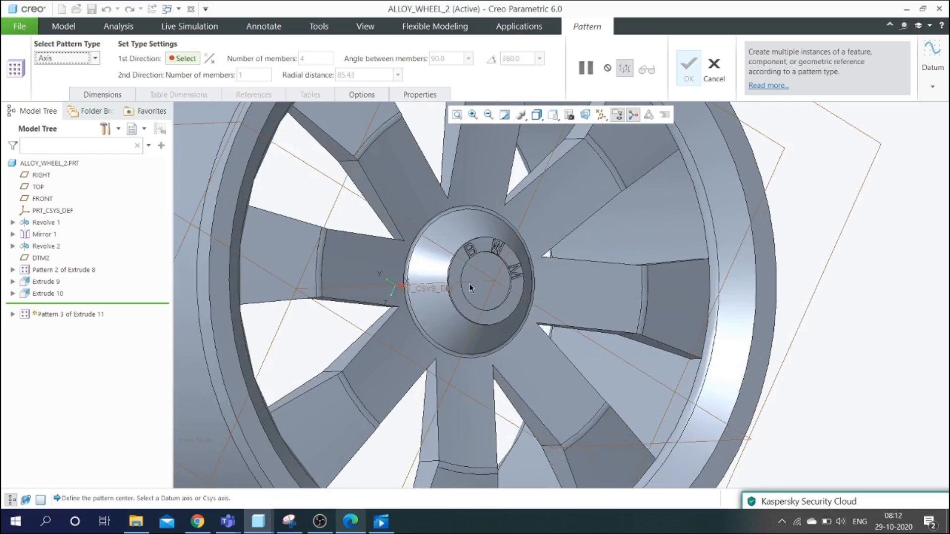
click(477, 285)
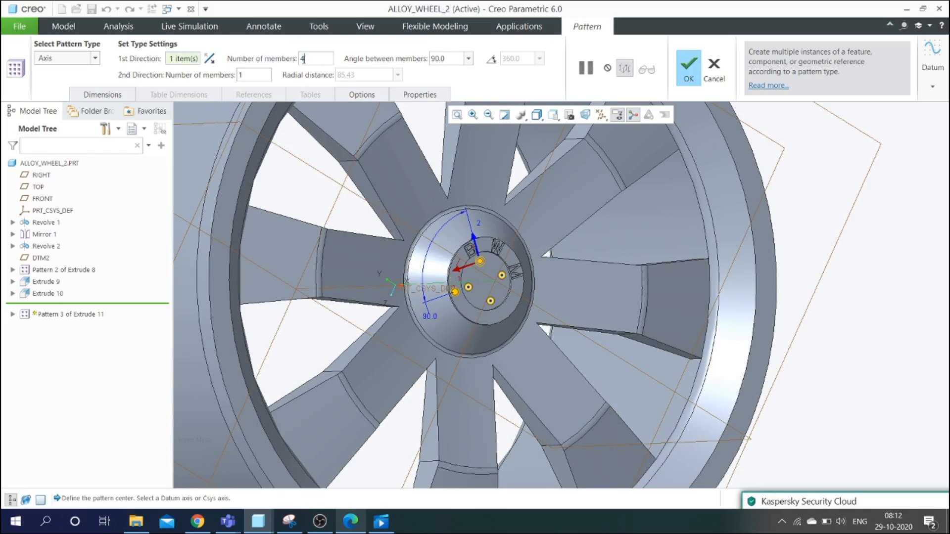
- Set the pattern to 2 members with 180 degrees between them and complete it
text(2)
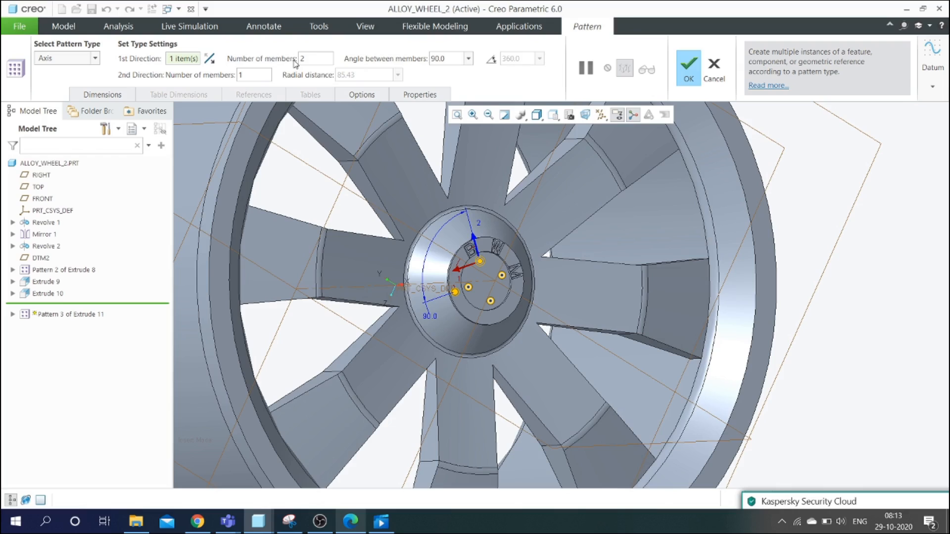
drag(449, 61, 429, 60)
text(180)
key(Return)
click(688, 67)
- Turn off the display of the datum planes and the coordinate system label around the wheel
scroll(612, 322, up, 5)
middle_drag(612, 322, 599, 323)
click(785, 323)
scroll(606, 301, down, 3)
scroll(524, 318, down, 2)
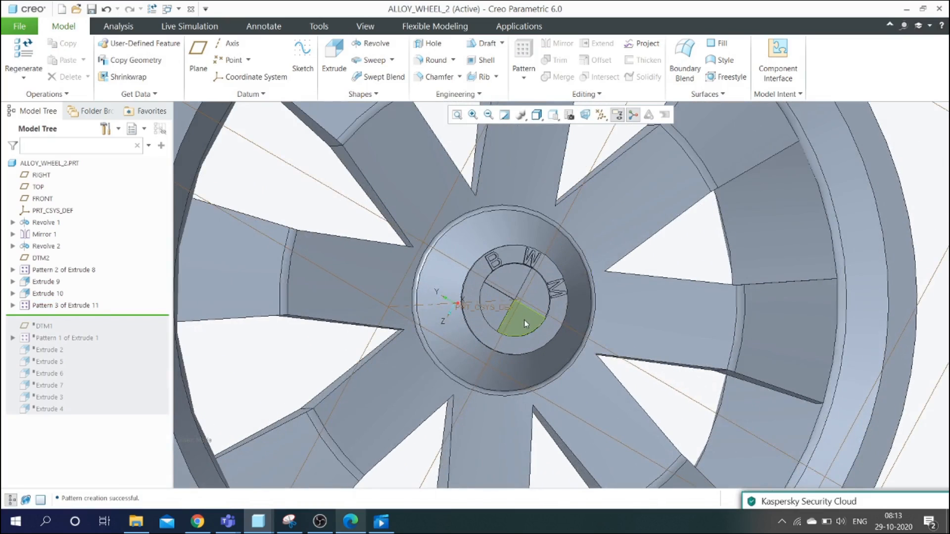
scroll(524, 319, up, 6)
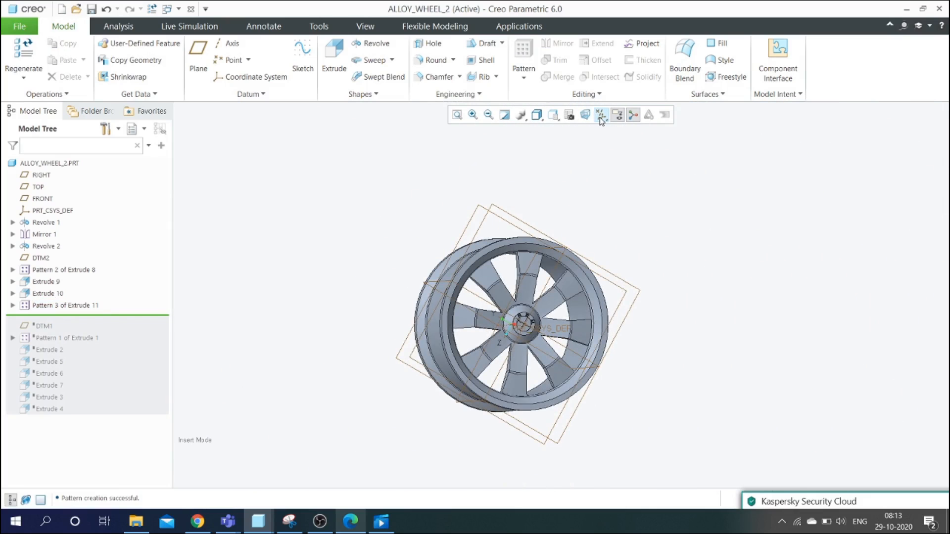
click(600, 117)
click(601, 181)
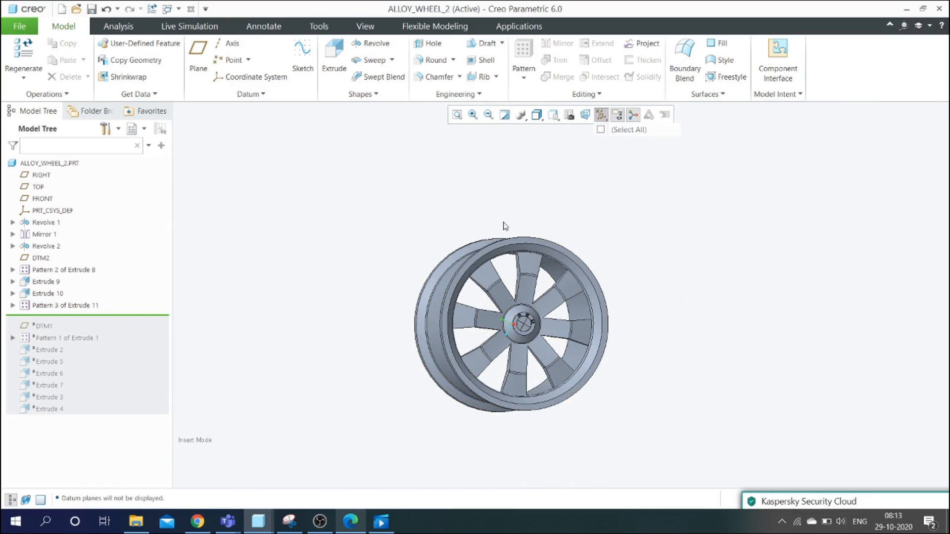
middle_drag(504, 225, 509, 257)
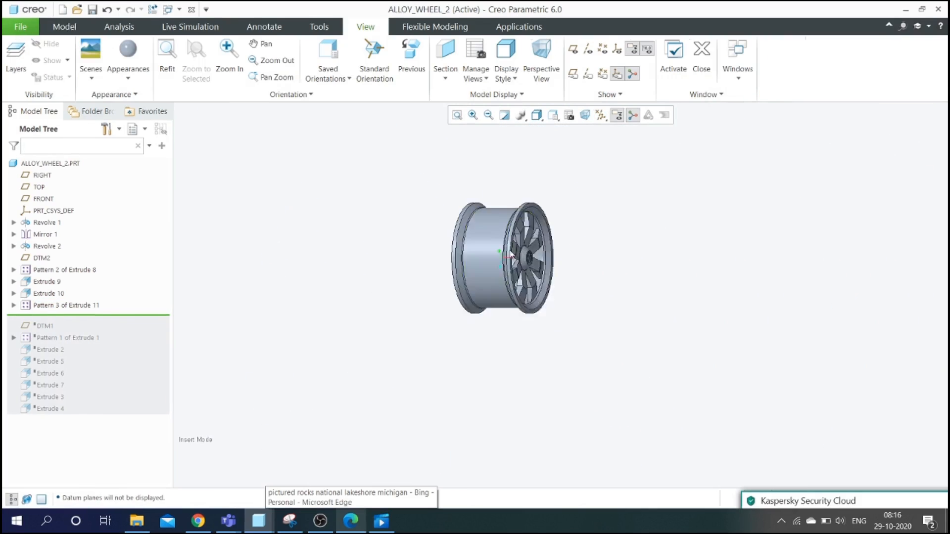
scroll(510, 255, down, 4)
middle_drag(550, 259, 523, 267)
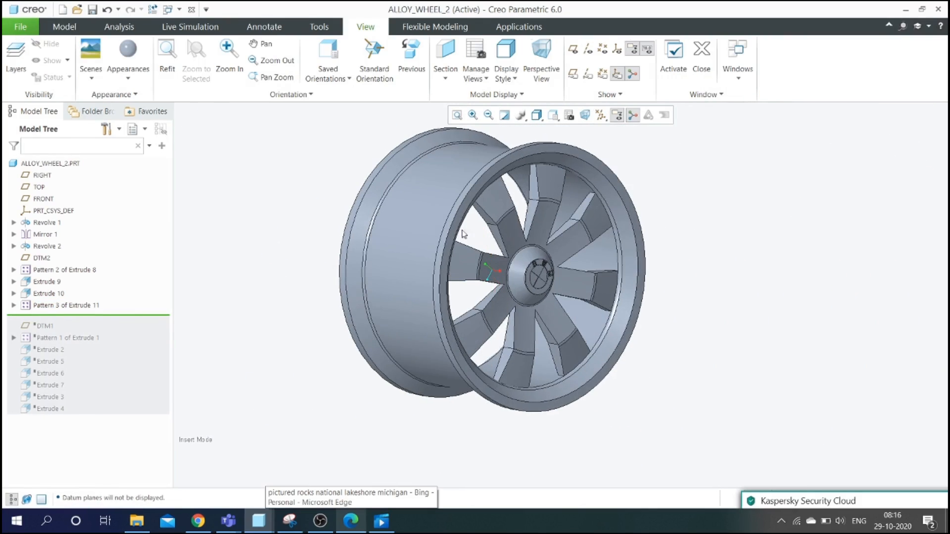
click(58, 24)
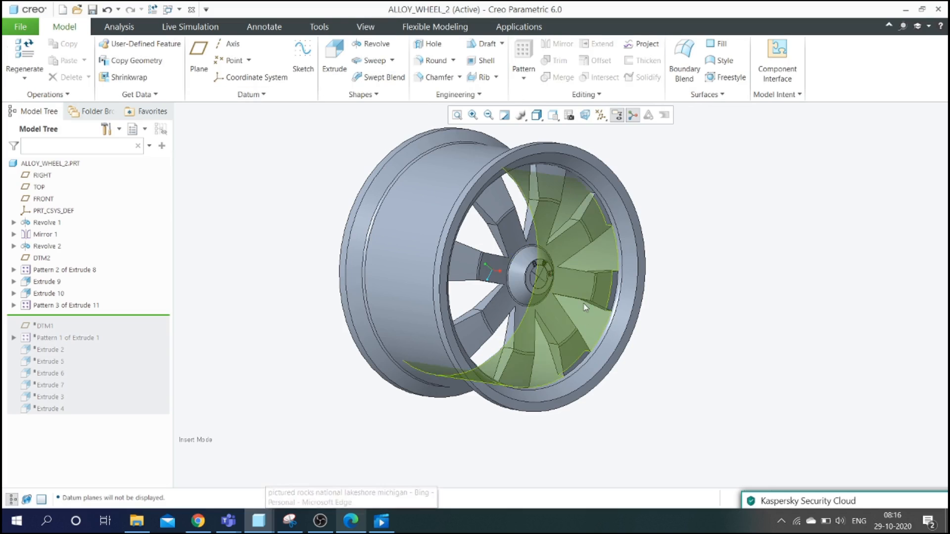
scroll(569, 302, down, 5)
scroll(515, 328, up, 5)
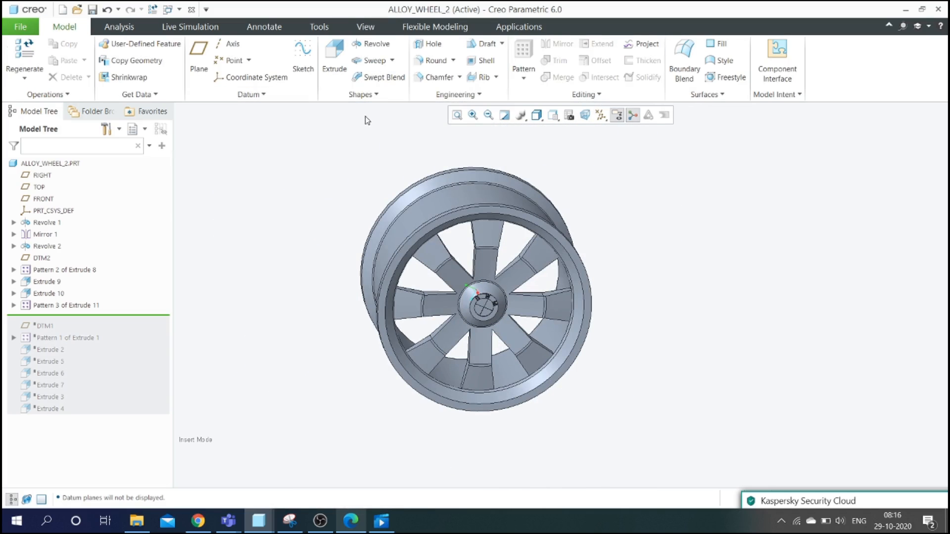
- Create a new black appearance with RGB values 0, 0, 0 and close the appearance editor
click(366, 28)
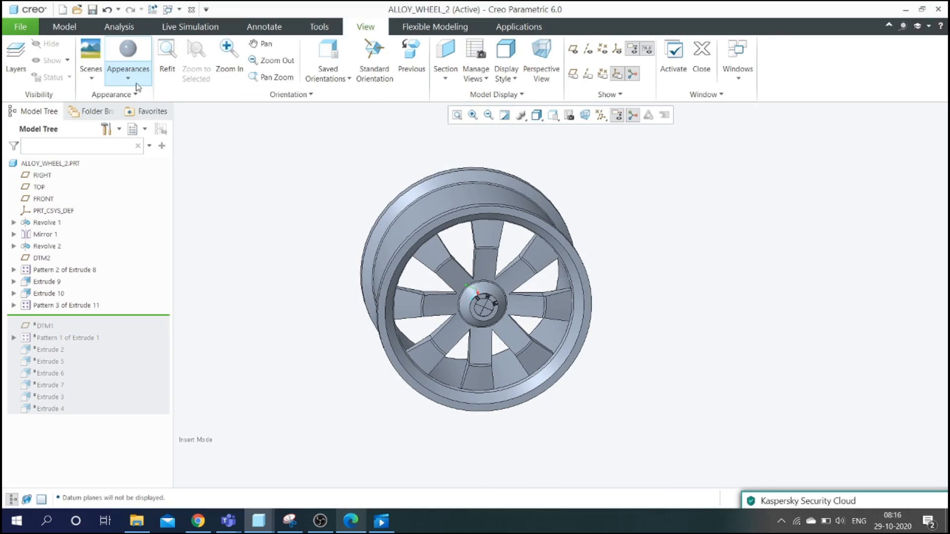
click(128, 72)
mouse_move(151, 147)
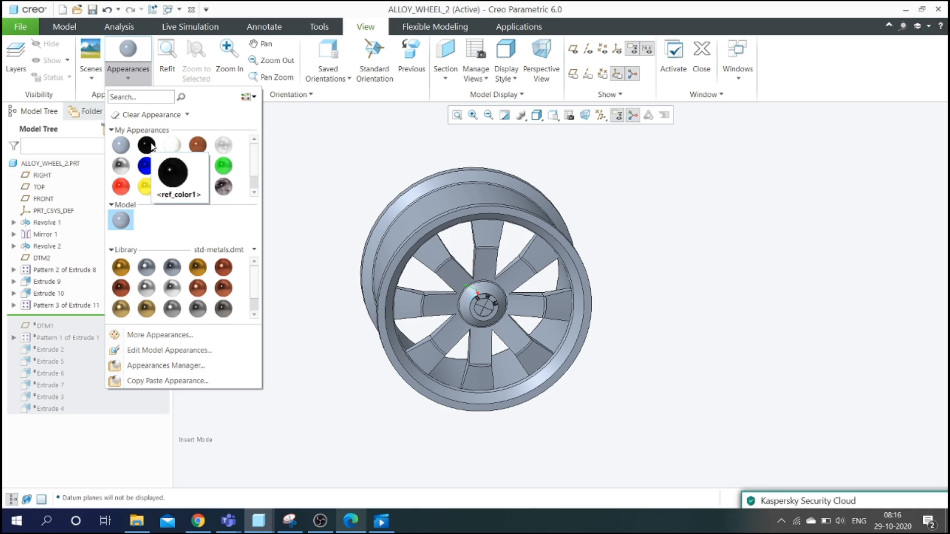
click(181, 335)
click(549, 288)
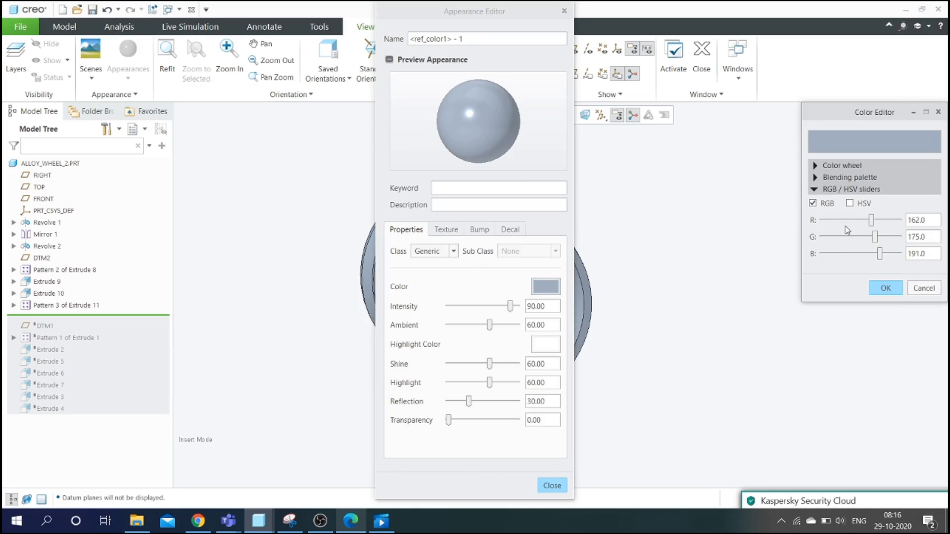
drag(937, 222, 880, 252)
text(000)
key(Return)
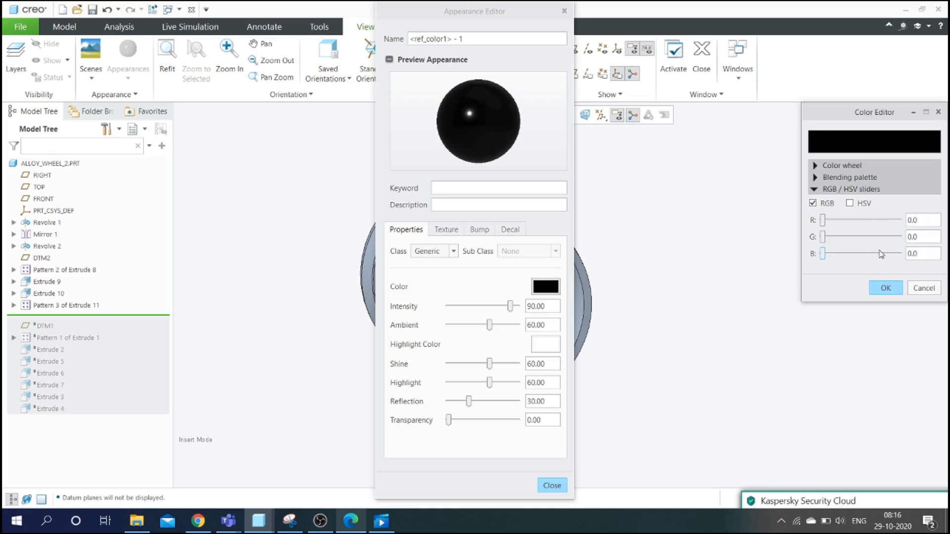
click(886, 290)
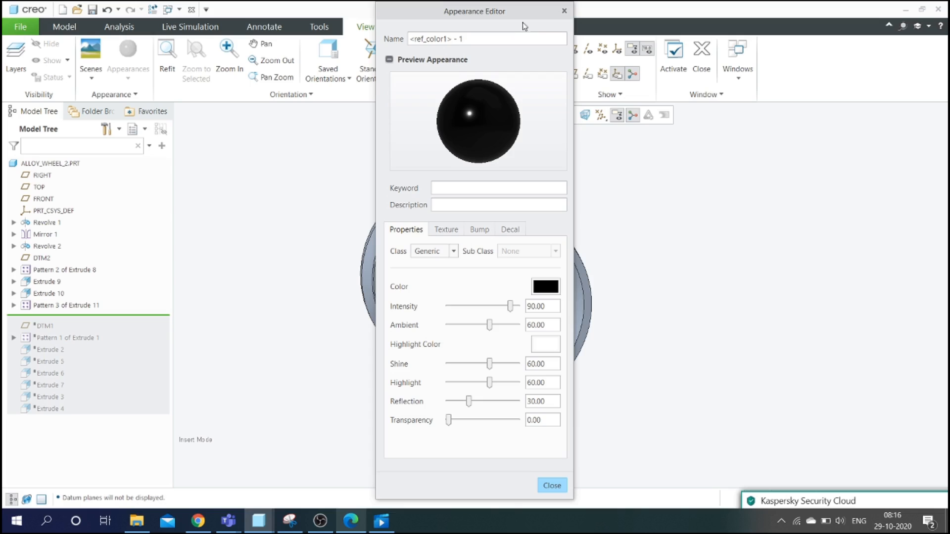
click(564, 10)
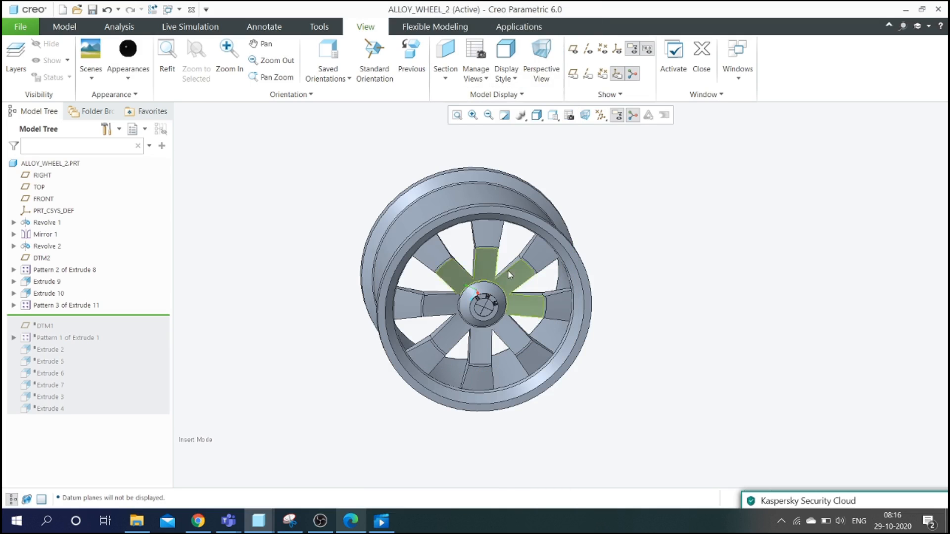
- Apply the black appearance to the face of the hub's emblem ring
scroll(474, 246, down, 2)
click(128, 49)
scroll(488, 277, up, 3)
scroll(485, 270, up, 5)
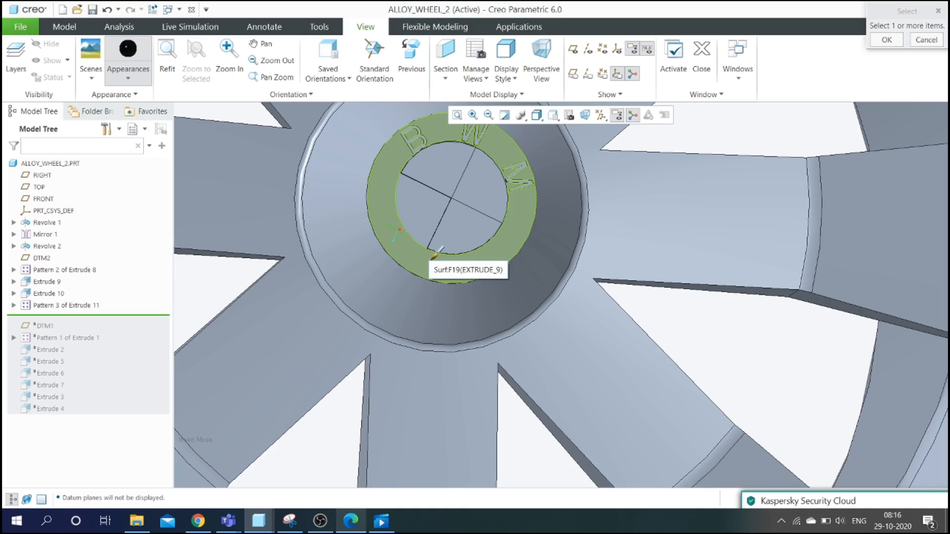
click(434, 255)
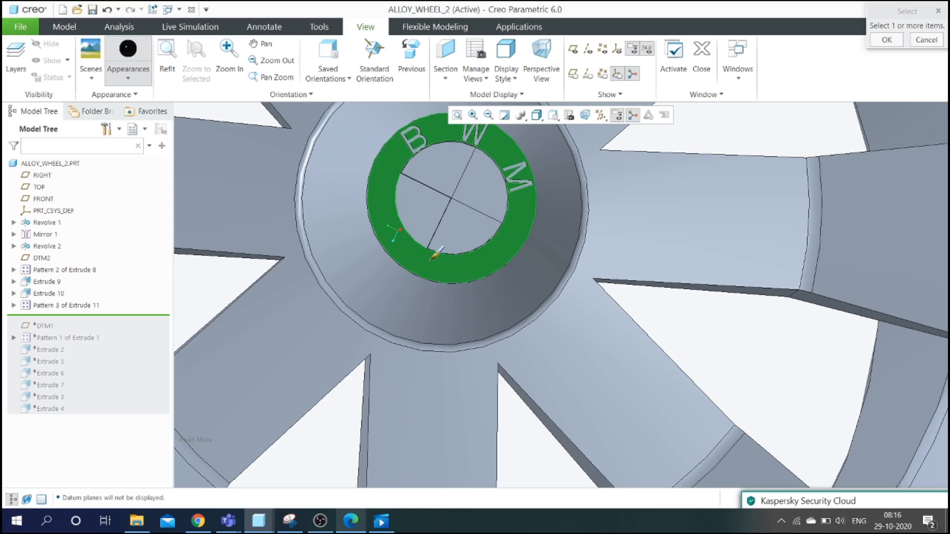
click(896, 42)
scroll(320, 328, down, 8)
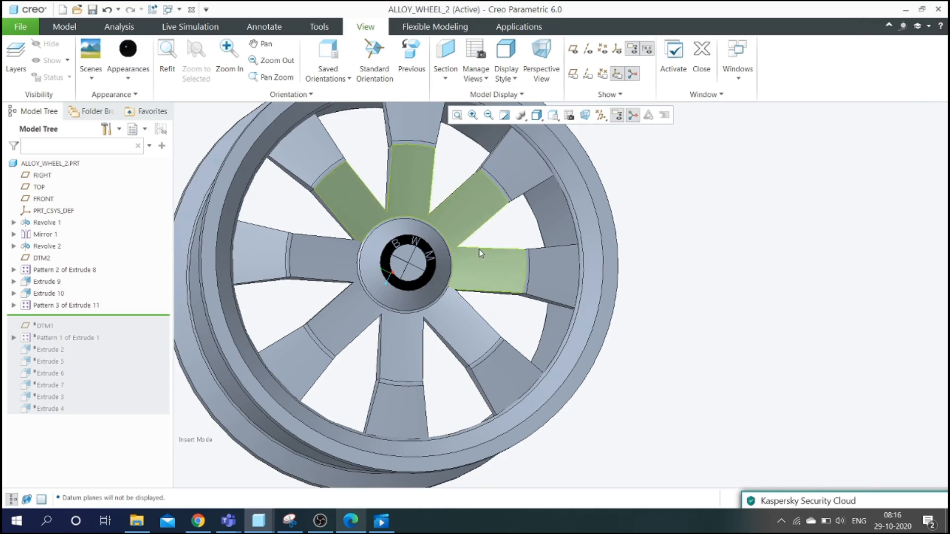
scroll(415, 249, up, 3)
scroll(421, 256, down, 2)
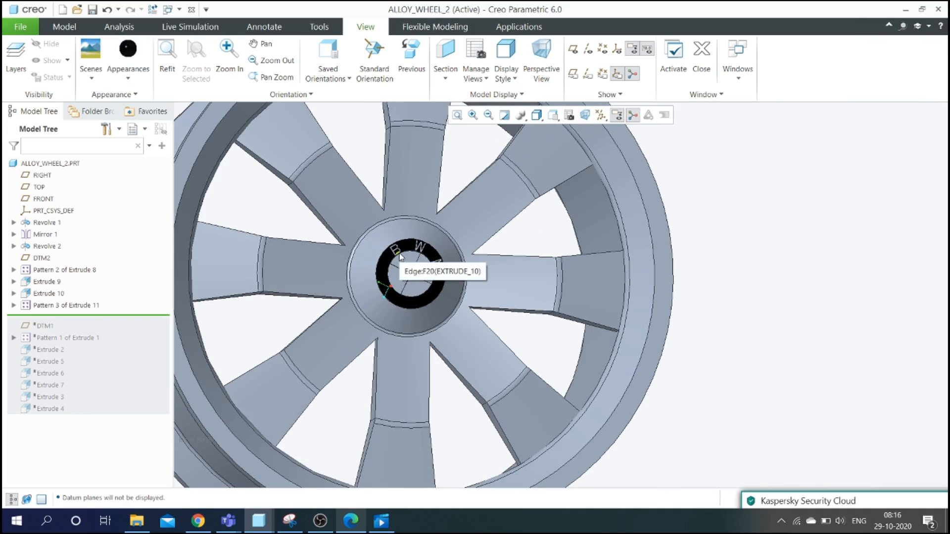
- Apply the white appearance to the "B W M" lettering on the emblem ring
click(132, 84)
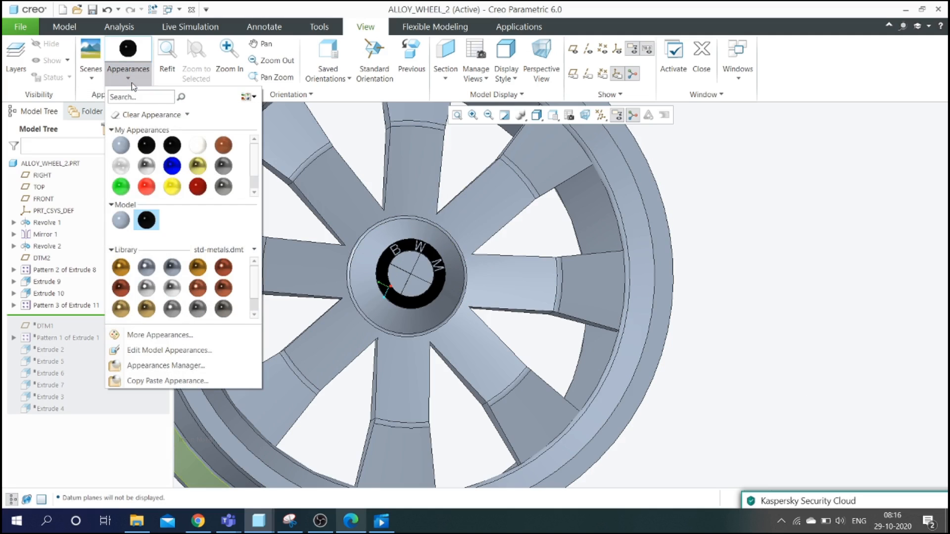
click(199, 146)
scroll(362, 213, up, 8)
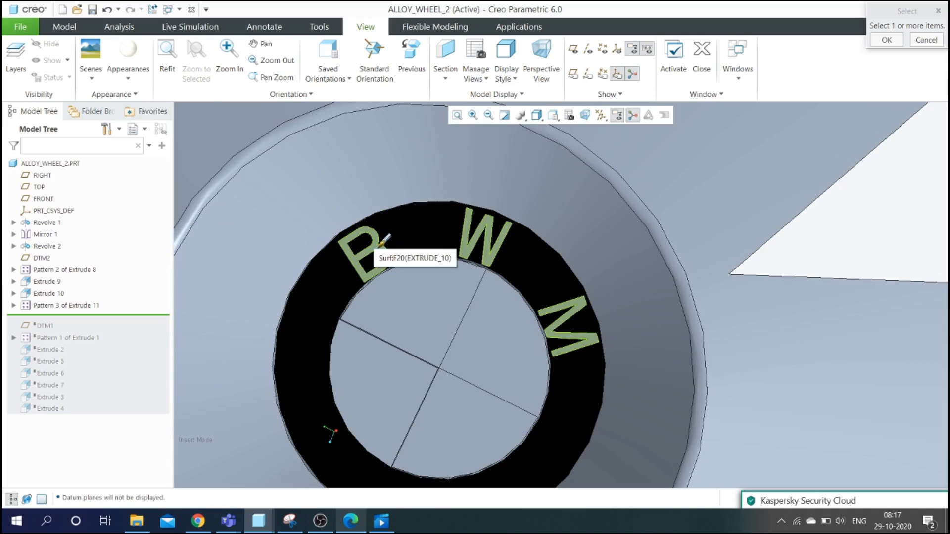
click(380, 247)
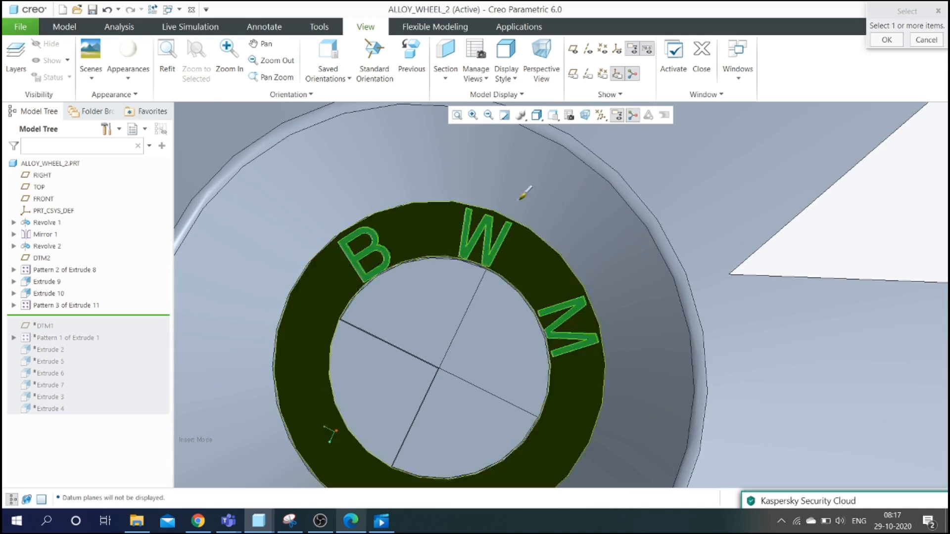
click(886, 40)
scroll(497, 263, up, 3)
scroll(497, 264, up, 2)
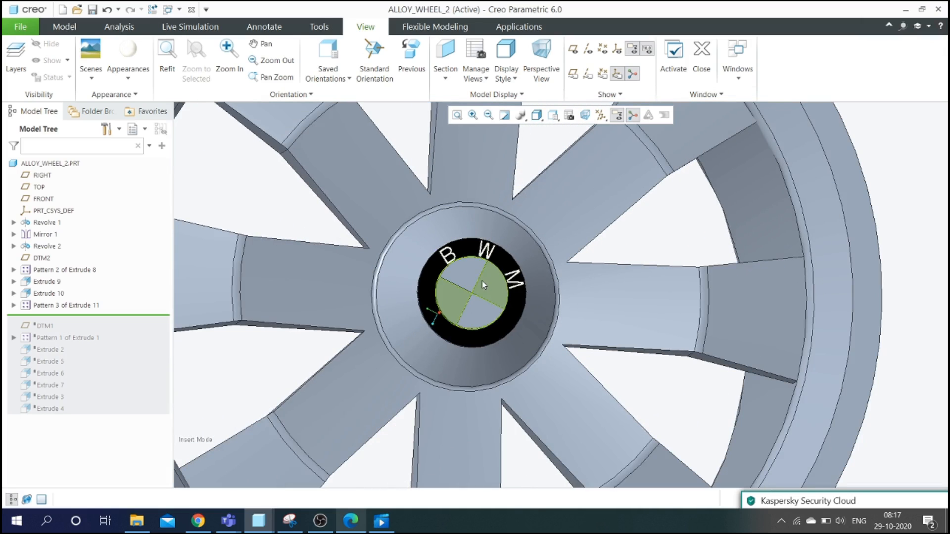
scroll(481, 280, down, 3)
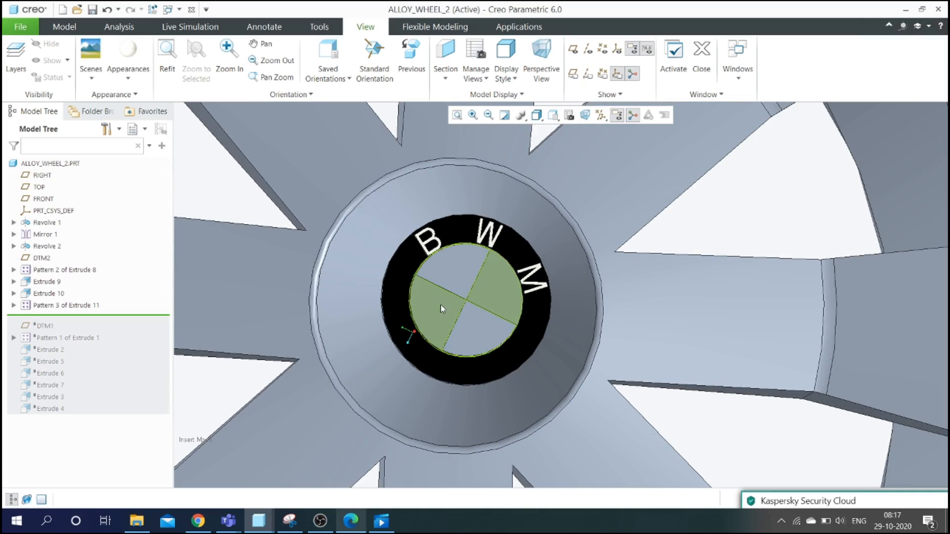
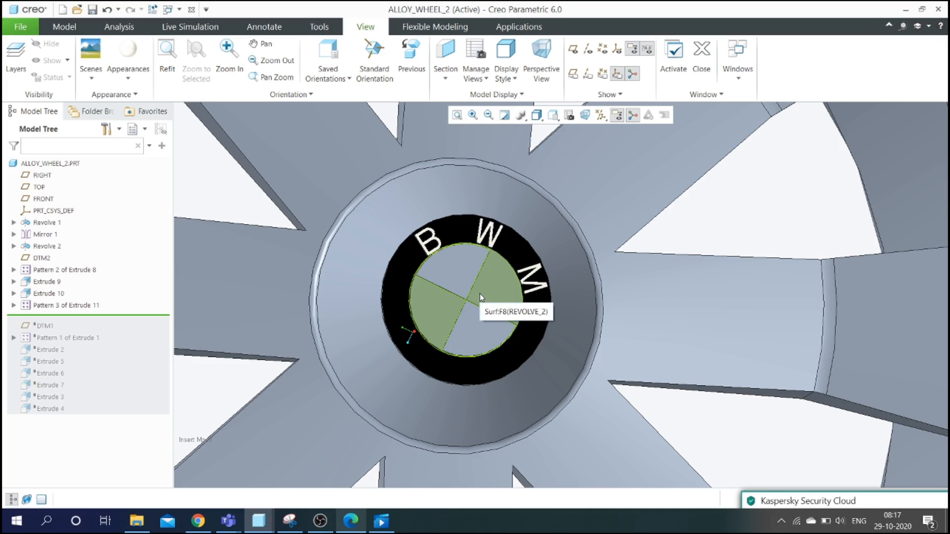
- Apply the blue appearance to the two opposite hub-face quarters between the patterned quarter-circle extrudes
click(139, 83)
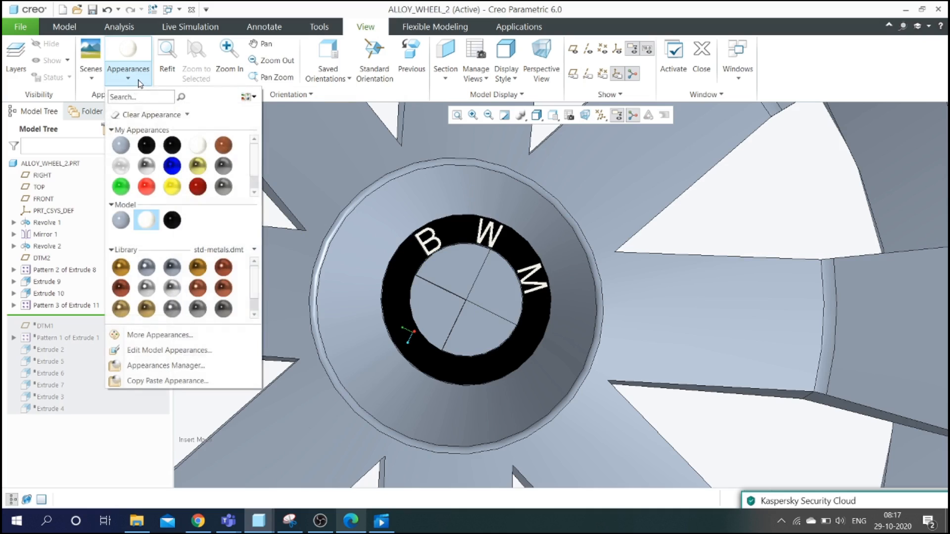
click(177, 166)
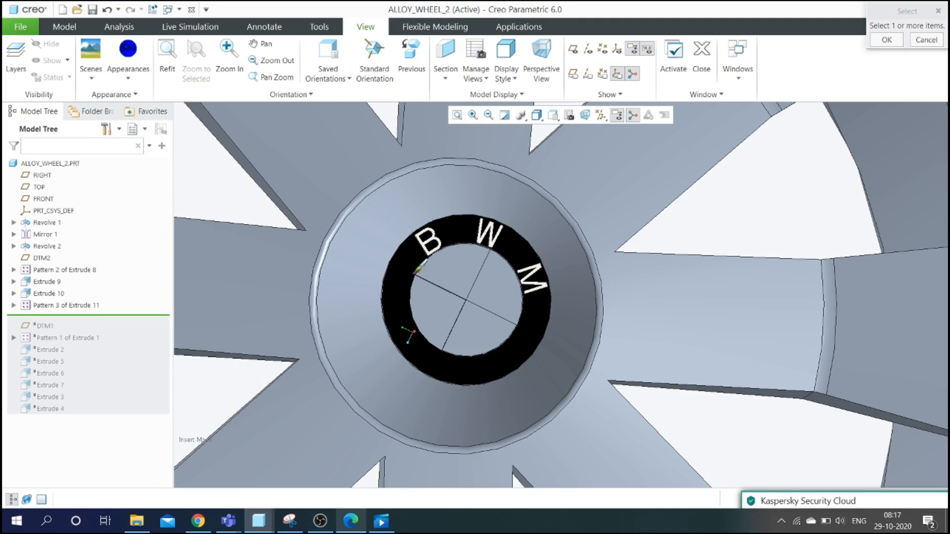
click(463, 302)
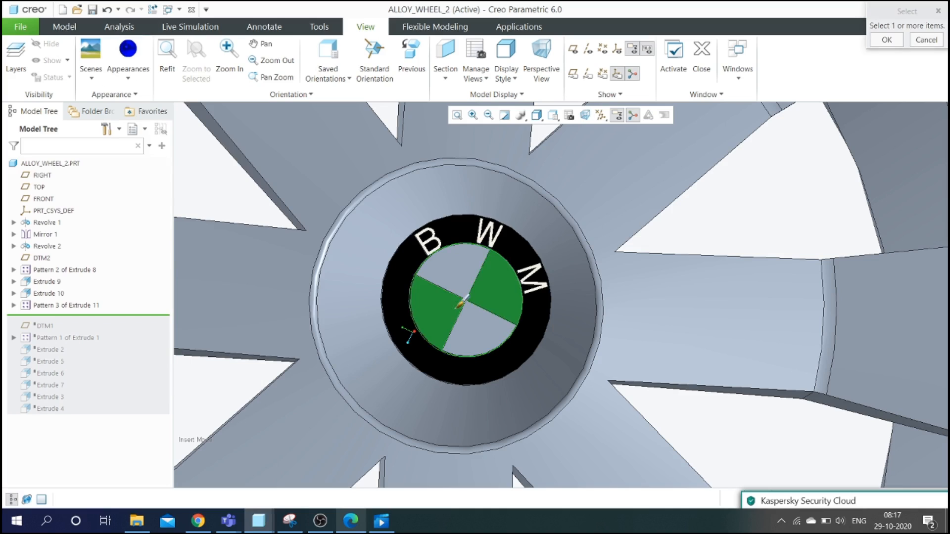
click(887, 39)
scroll(436, 269, up, 3)
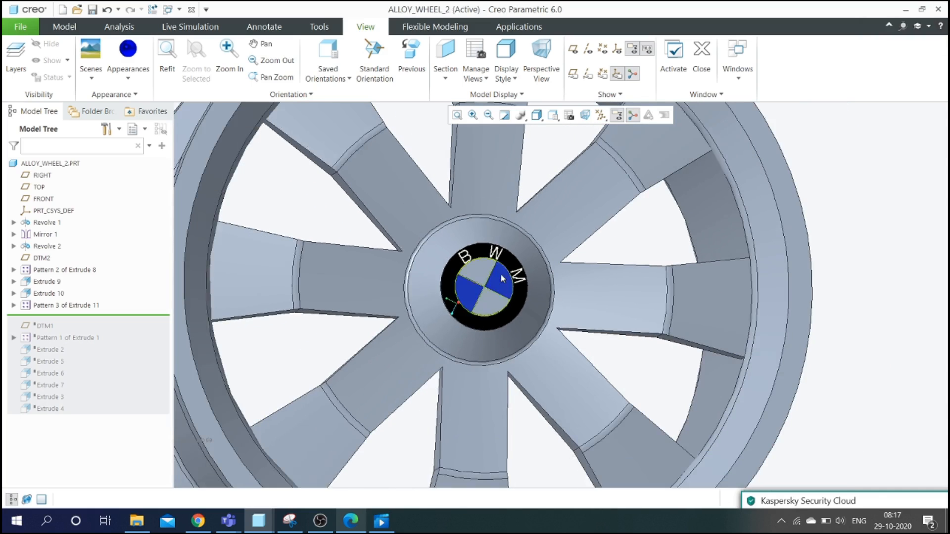
scroll(435, 269, down, 4)
- Apply the white appearance to both patterned quarter-circle extrudes in the emblem
click(436, 267)
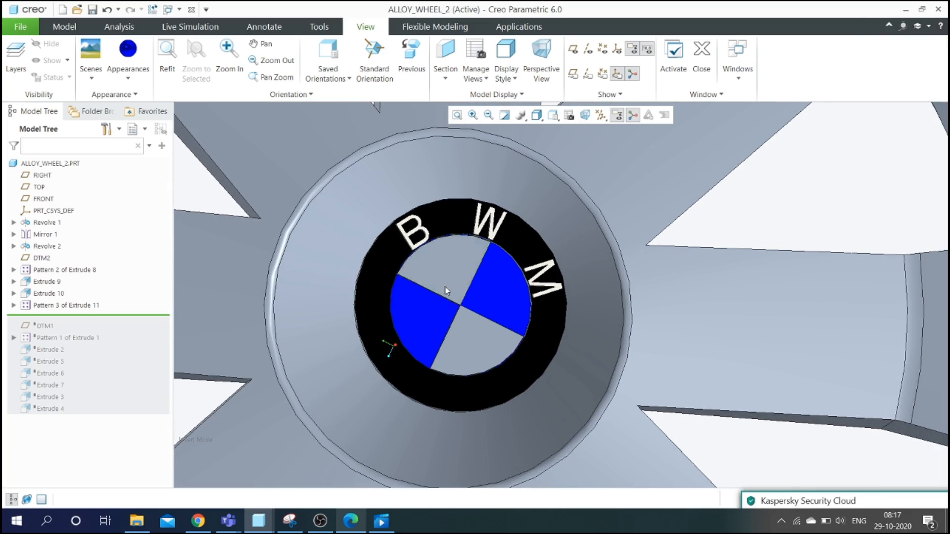
ctrl+click(461, 337)
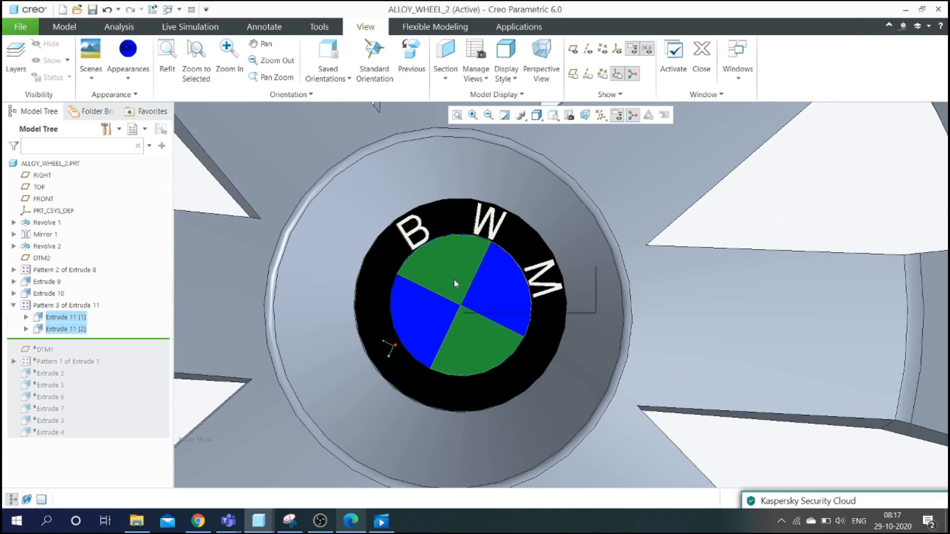
scroll(457, 287, up, 5)
click(737, 260)
scroll(483, 316, down, 3)
click(452, 289)
ctrl+click(463, 315)
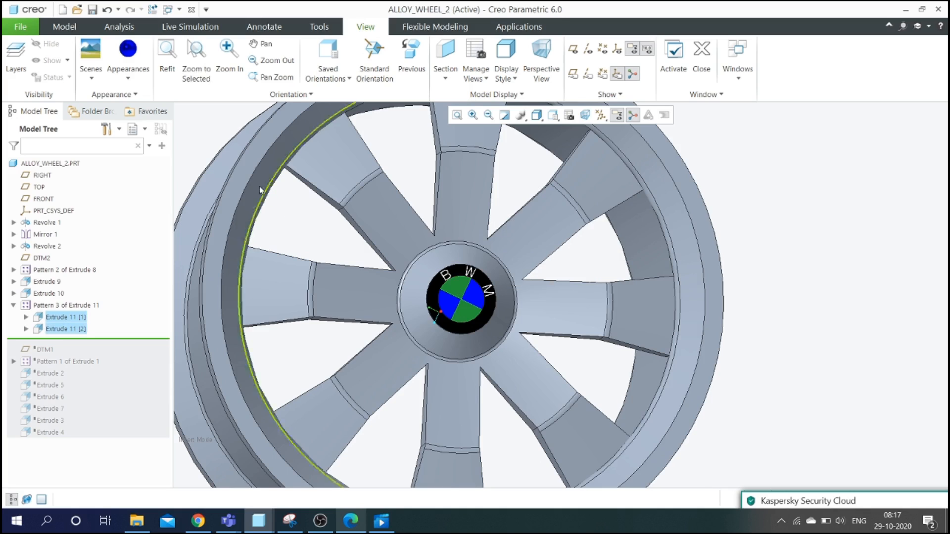
click(124, 83)
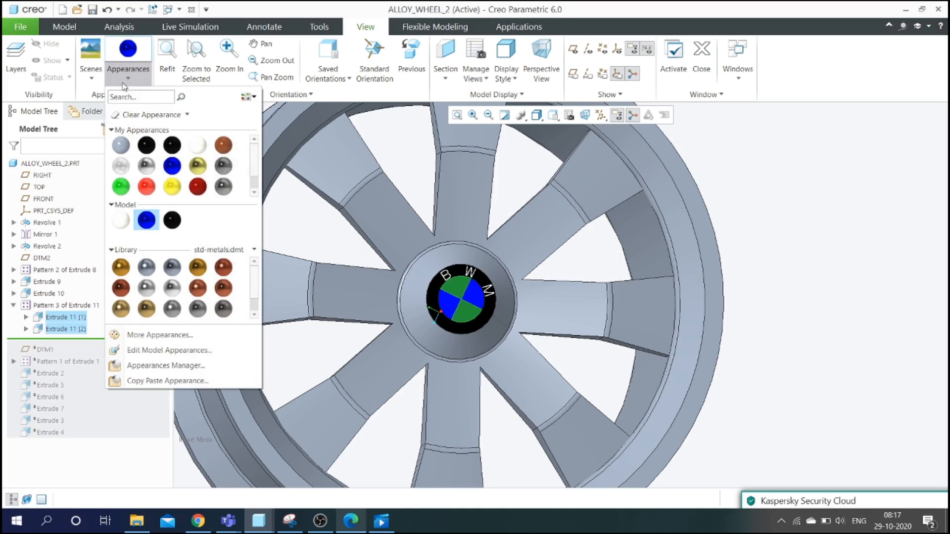
click(194, 147)
scroll(735, 226, up, 3)
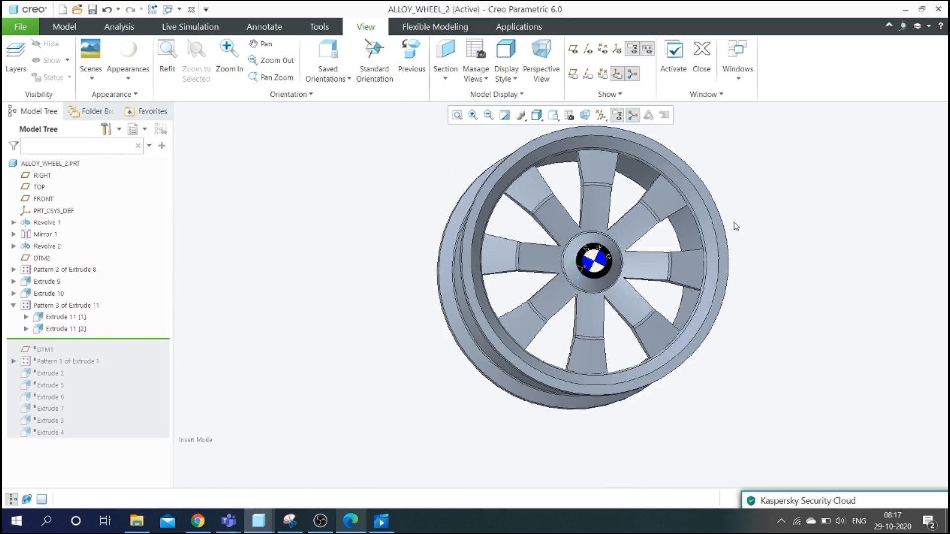
- Examine the coloured emblem and the whole wheel from several angles
middle_drag(770, 220, 475, 277)
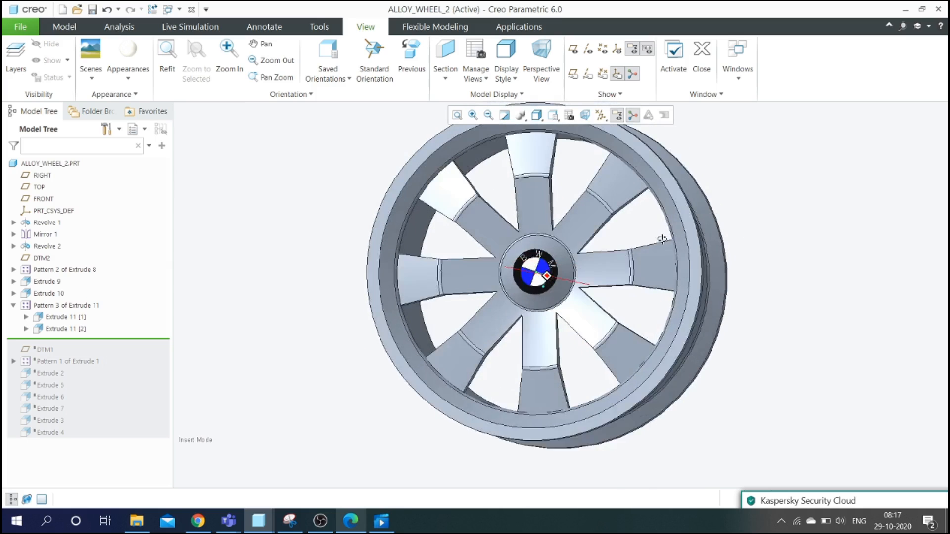
scroll(469, 278, down, 3)
scroll(469, 278, down, 2)
scroll(469, 278, up, 2)
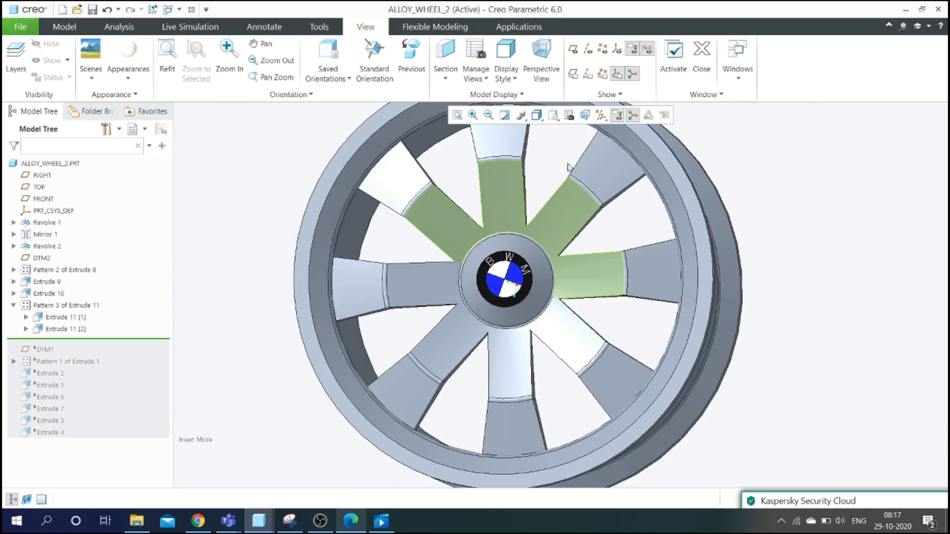
scroll(608, 302, up, 3)
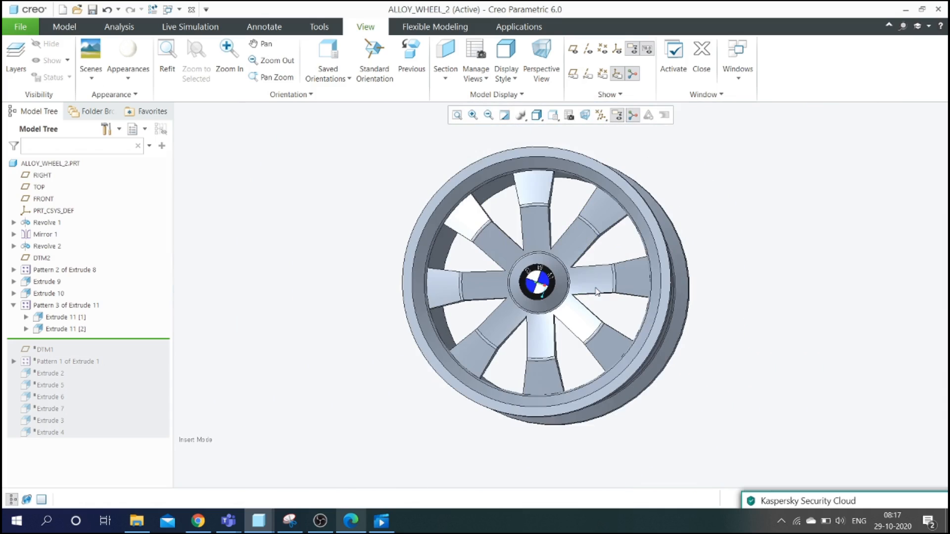
mouse_move(585, 278)
middle_down()
mouse_move(614, 297)
mouse_move(589, 295)
middle_up()
scroll(613, 297, down, 4)
middle_drag(691, 292, 510, 317)
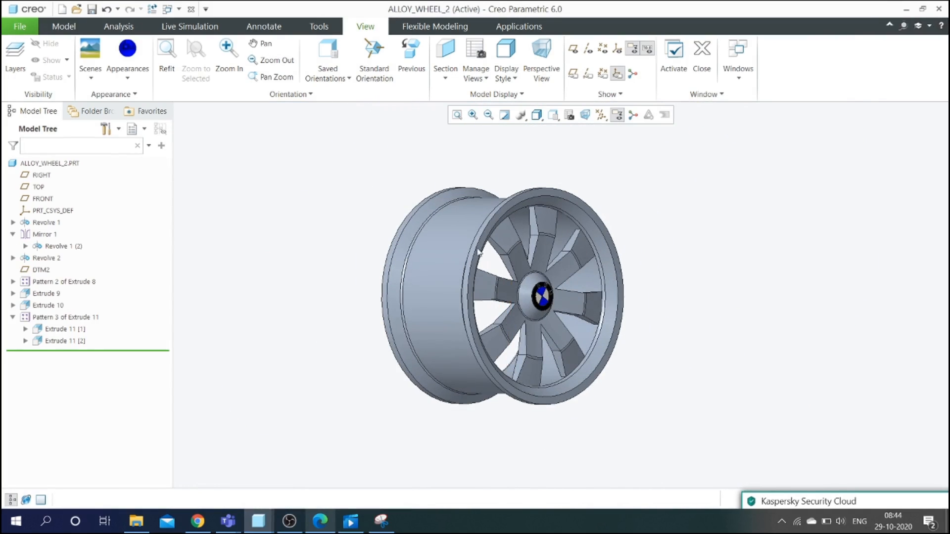
- Apply the white ptc-ceramic appearance to the conical hub surface around the emblem and its rounded edge
click(64, 26)
scroll(532, 296, down, 3)
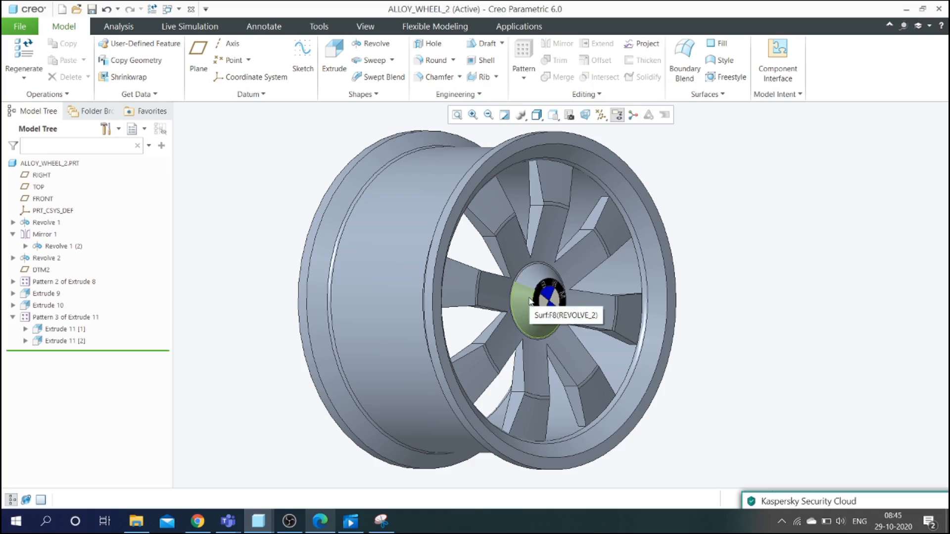
click(365, 26)
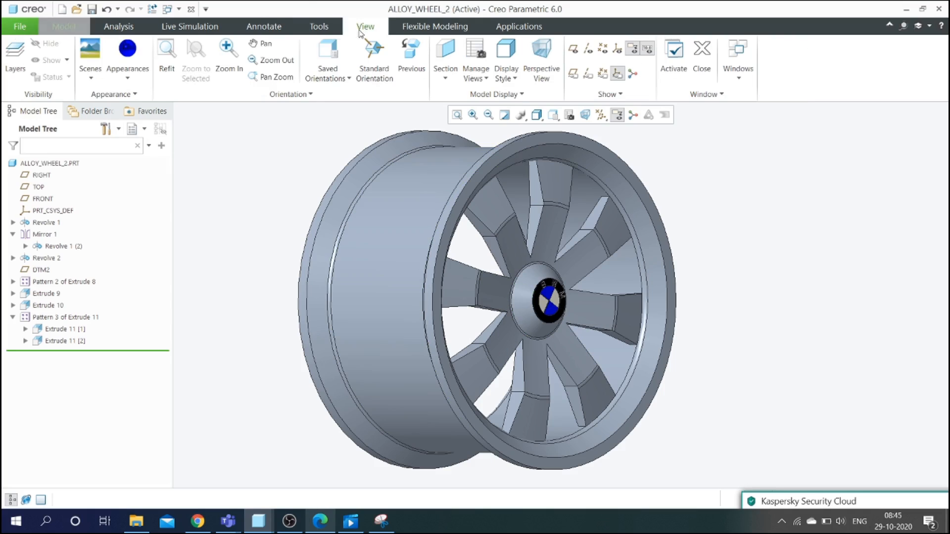
click(144, 80)
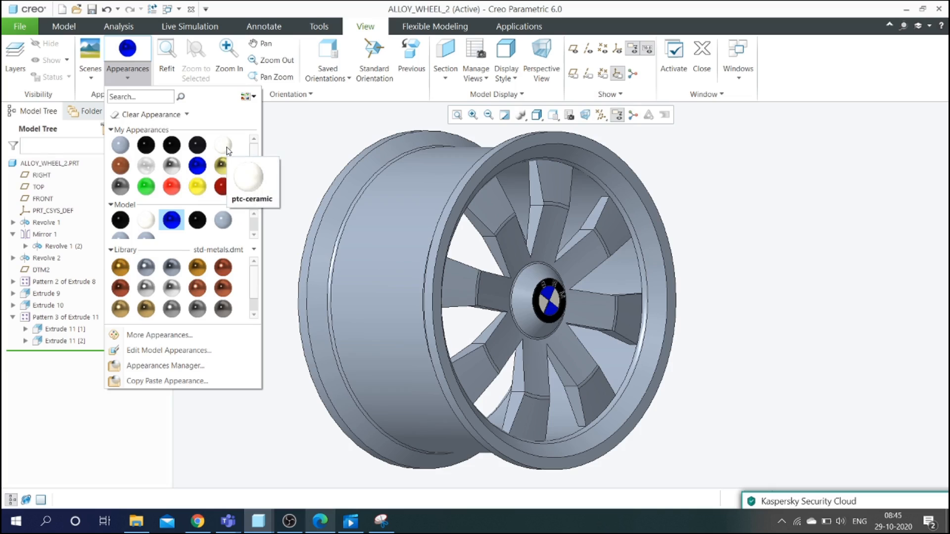
click(224, 146)
scroll(510, 265, down, 5)
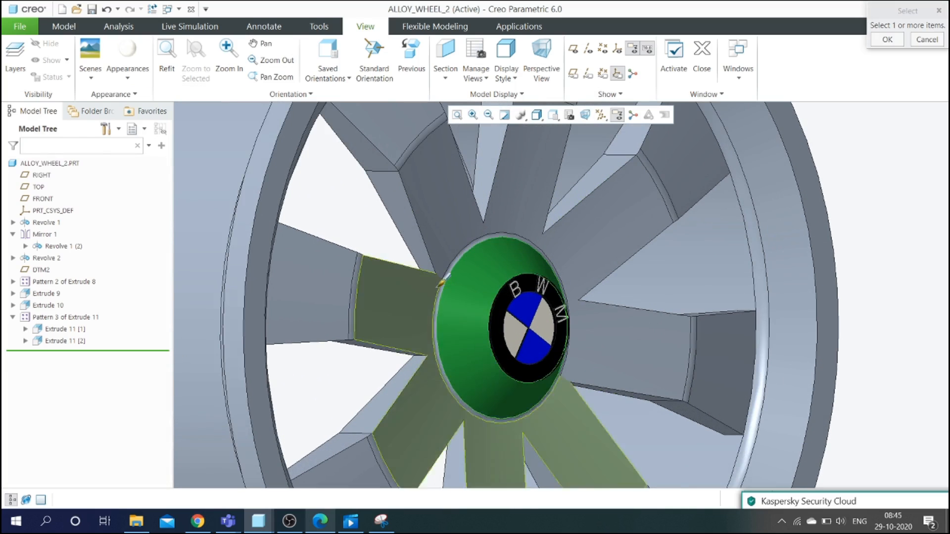
scroll(448, 290, down, 5)
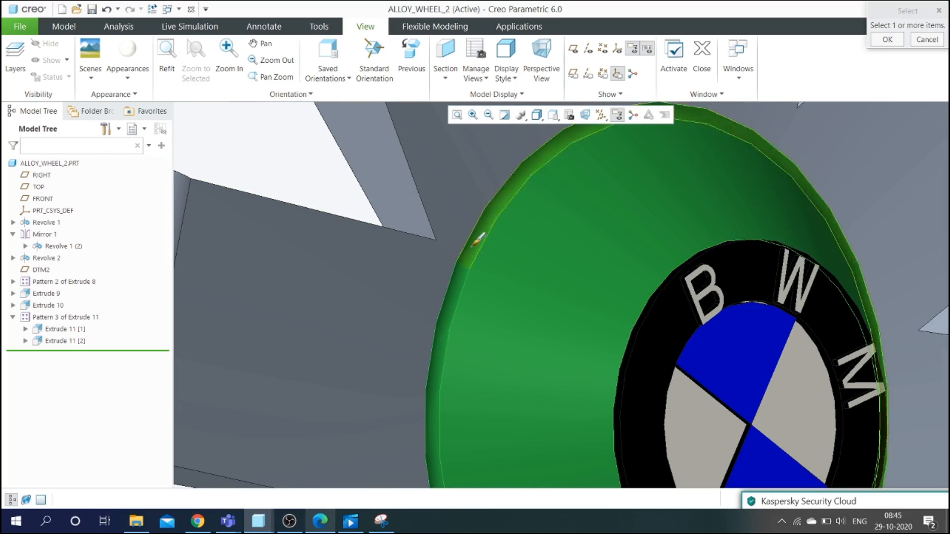
scroll(477, 242, up, 5)
scroll(477, 240, up, 3)
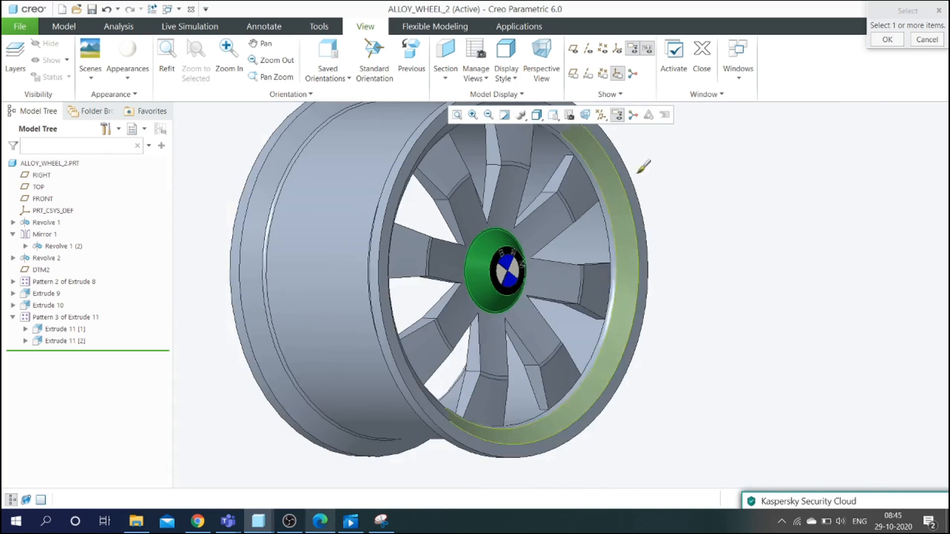
click(899, 42)
- Examine the white hub surface and the surrounding spokes up close and with the whole wheel in view
scroll(650, 270, up, 5)
middle_drag(625, 278, 638, 292)
scroll(545, 306, down, 4)
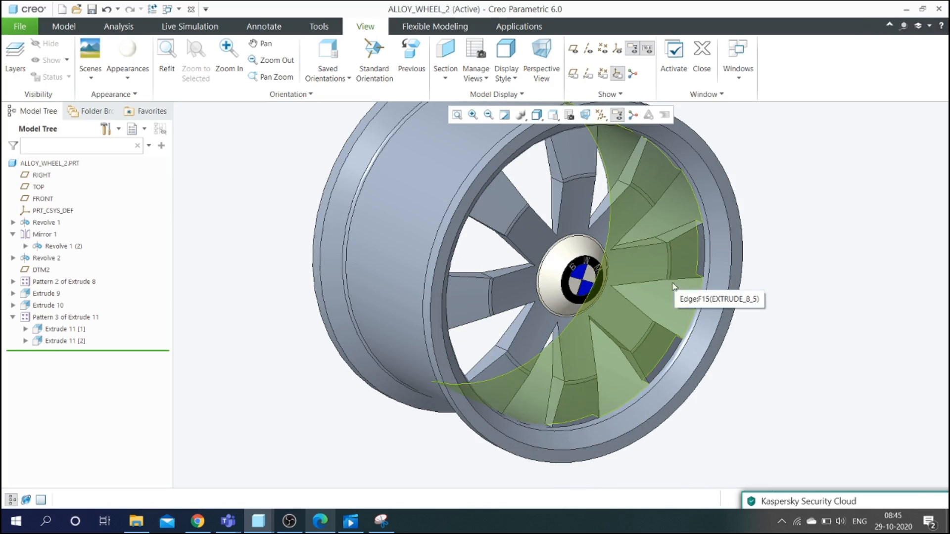
scroll(411, 283, up, 2)
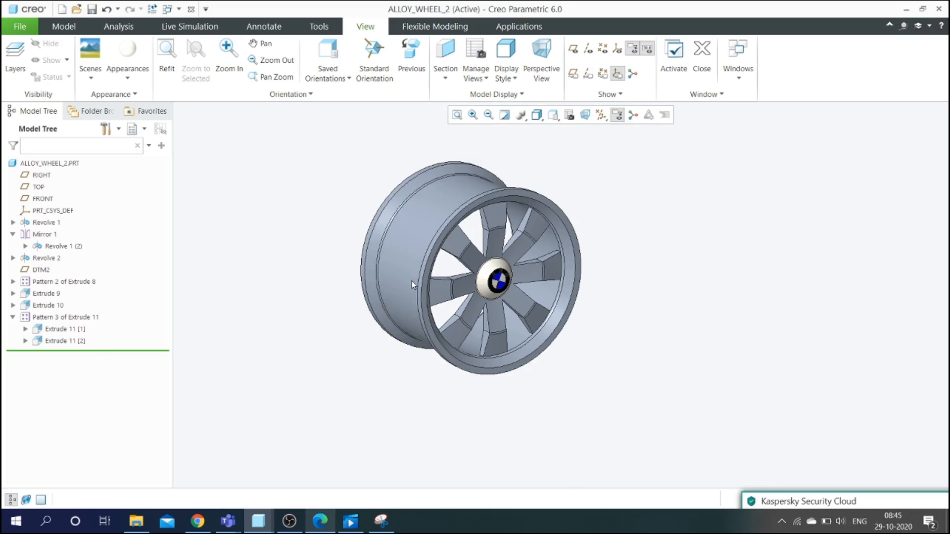
scroll(459, 284, down, 2)
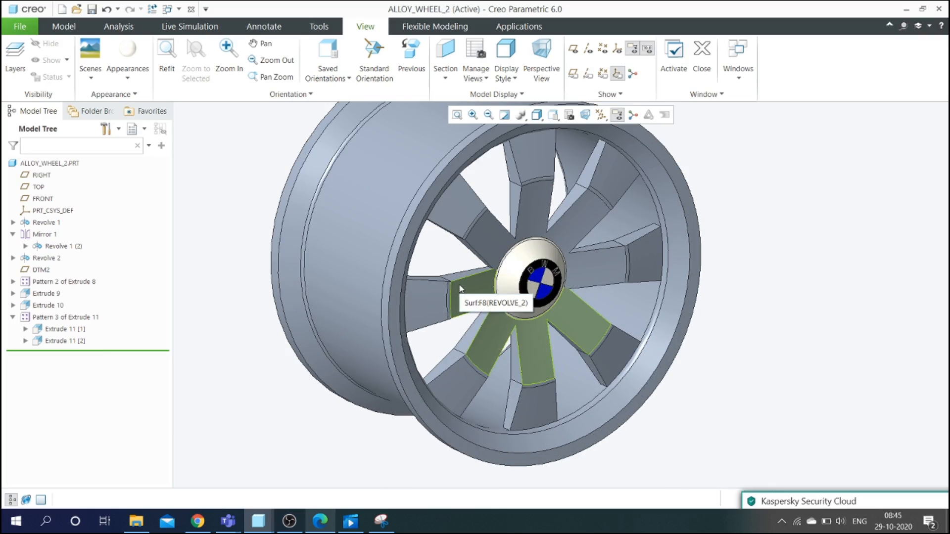
scroll(423, 299, up, 2)
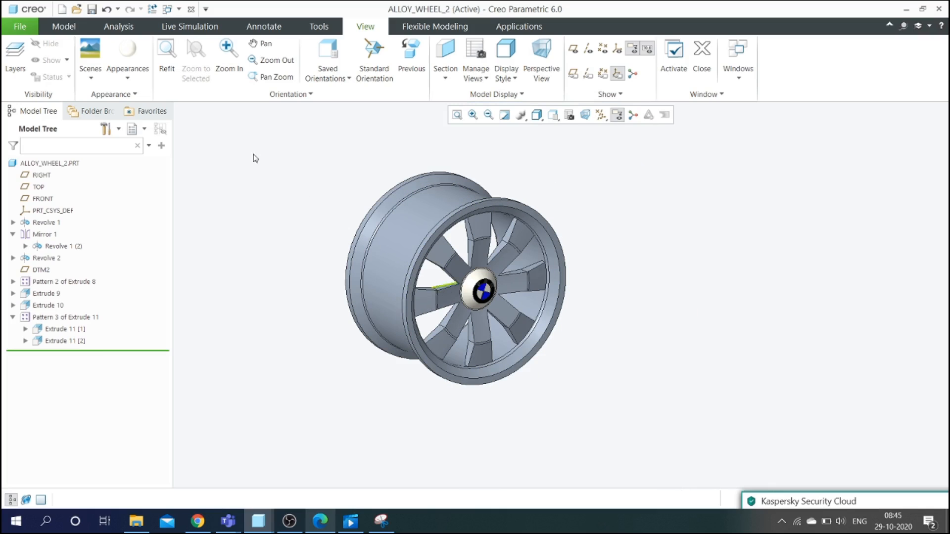
- Apply a black appearance to all the spoke, rim and barrel surfaces of the wheel, leaving out the hub and emblem
click(125, 77)
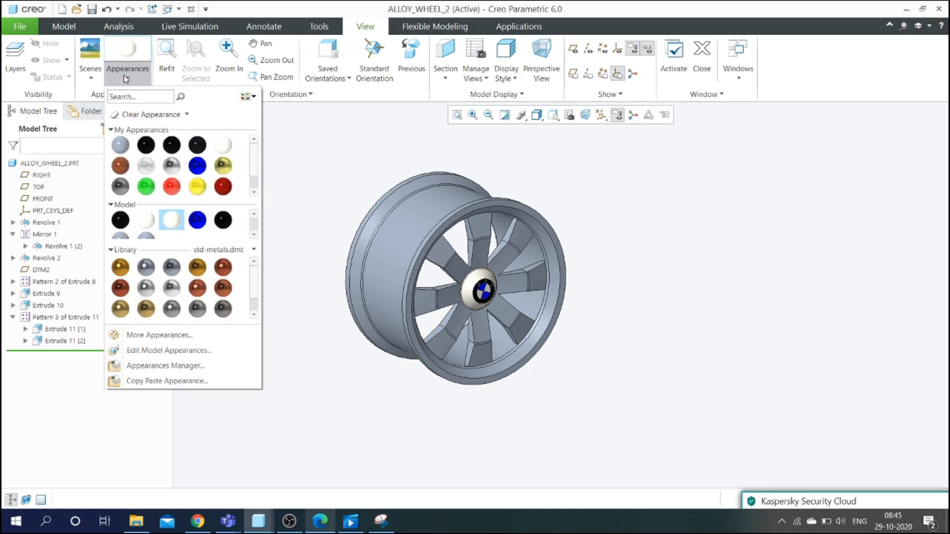
click(146, 145)
scroll(476, 273, down, 3)
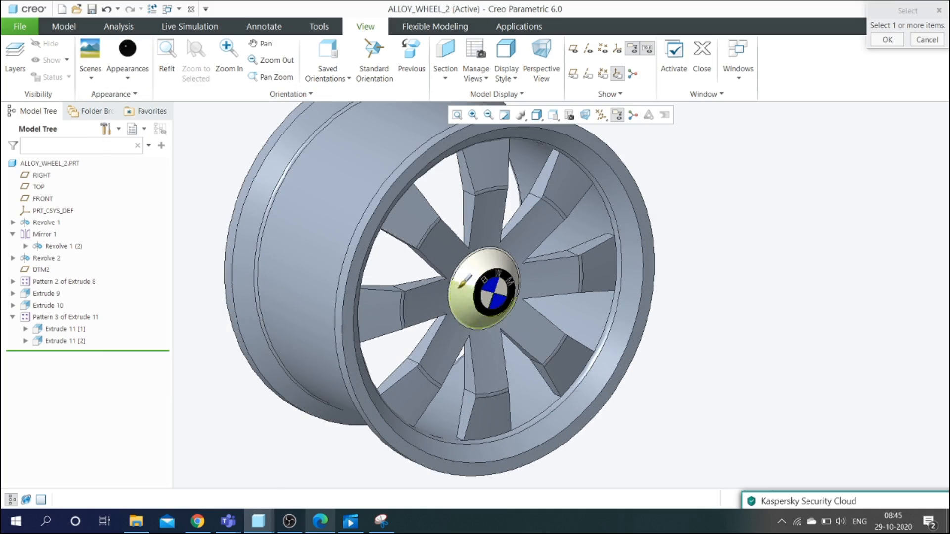
click(438, 297)
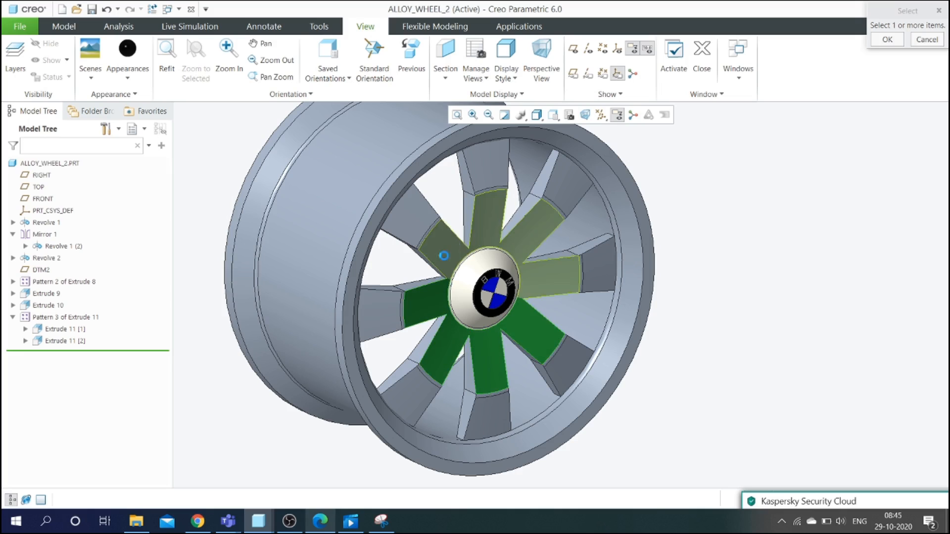
ctrl+click(445, 256)
ctrl+click(412, 210)
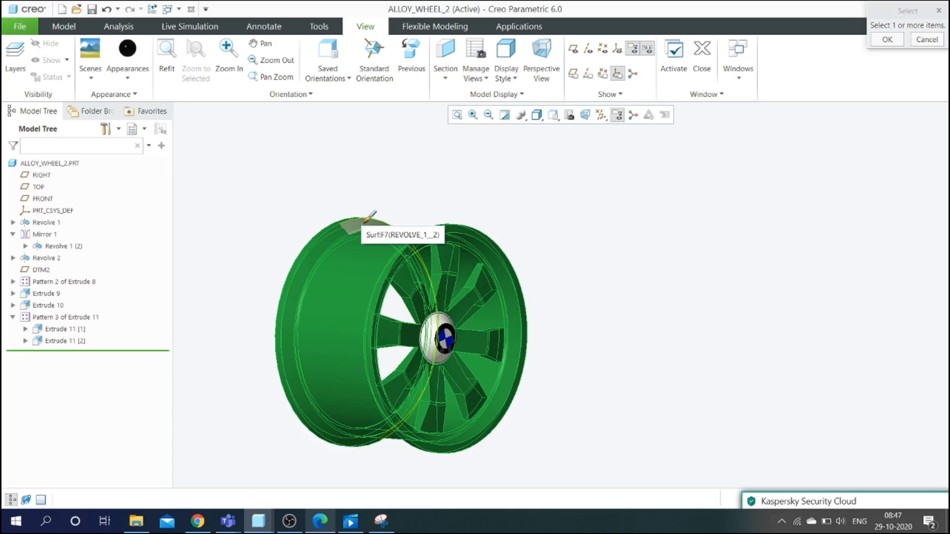
scroll(369, 217, up, 4)
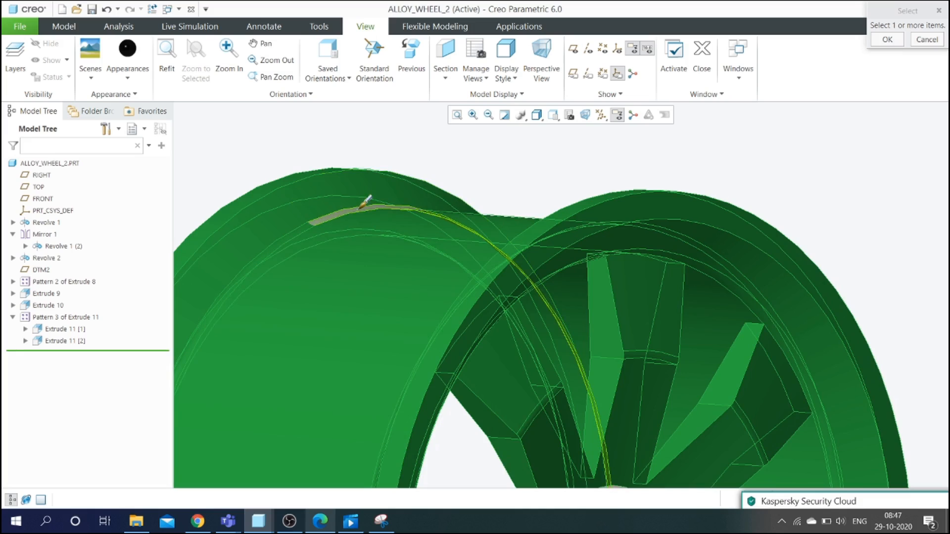
scroll(367, 202, down, 5)
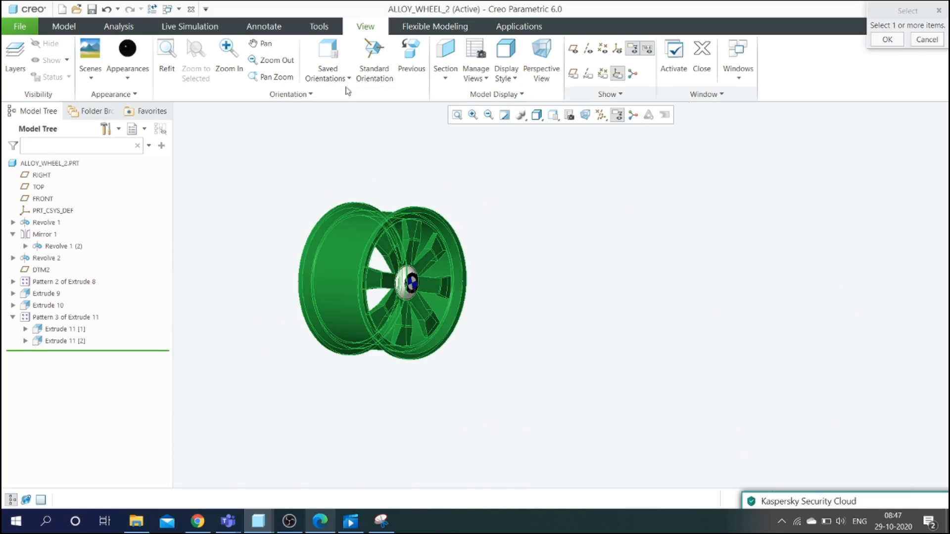
click(885, 39)
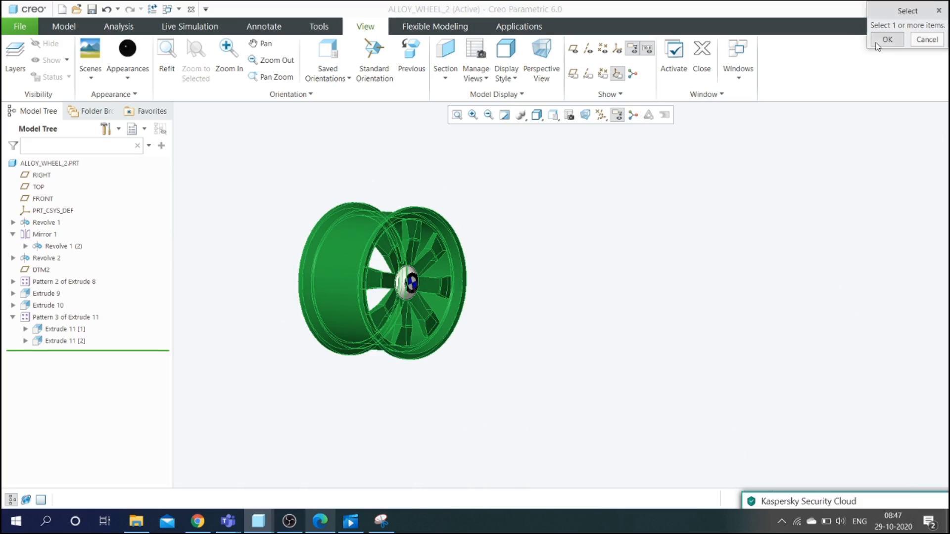
- Examine the black wheel with its white hub and emblem from several angles and distances
scroll(572, 233, down, 3)
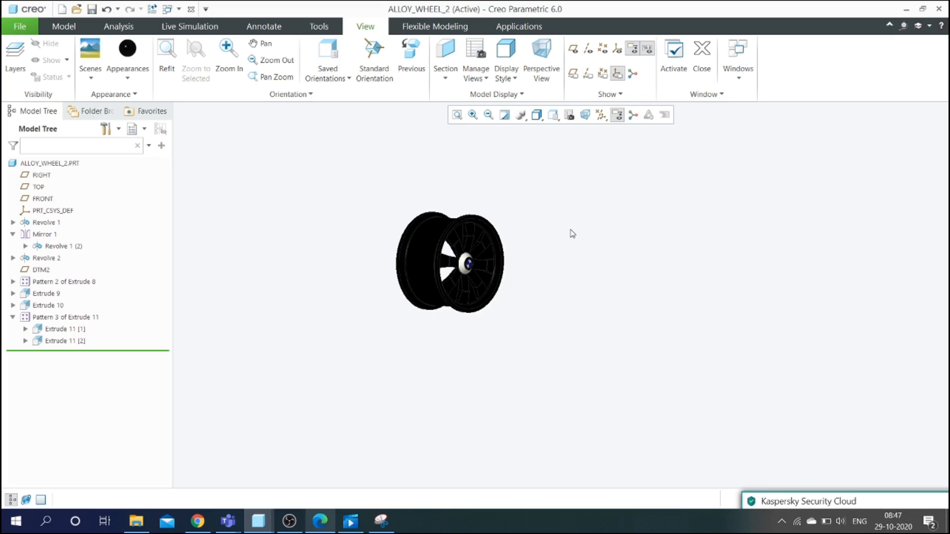
scroll(572, 234, up, 5)
middle_drag(522, 282, 441, 294)
scroll(434, 310, down, 3)
scroll(541, 293, up, 3)
scroll(542, 297, up, 2)
scroll(518, 293, down, 2)
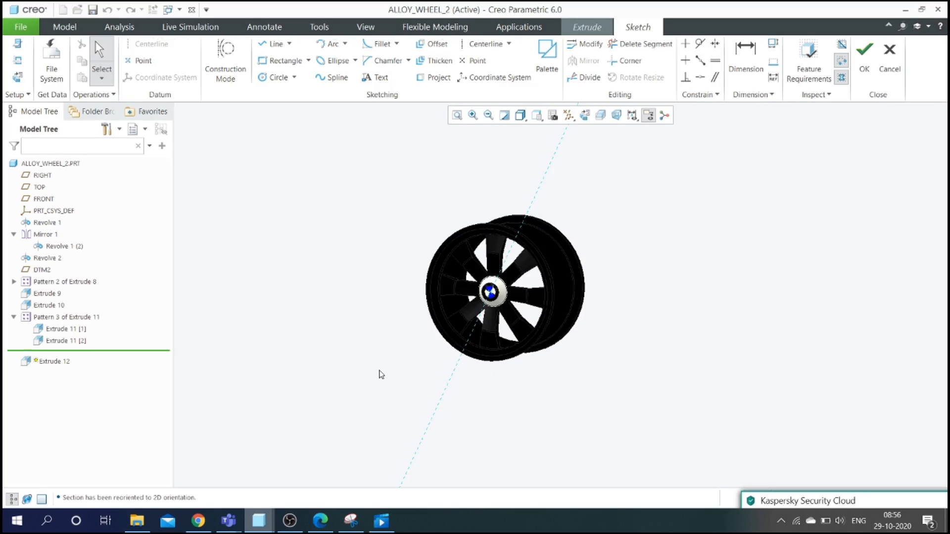